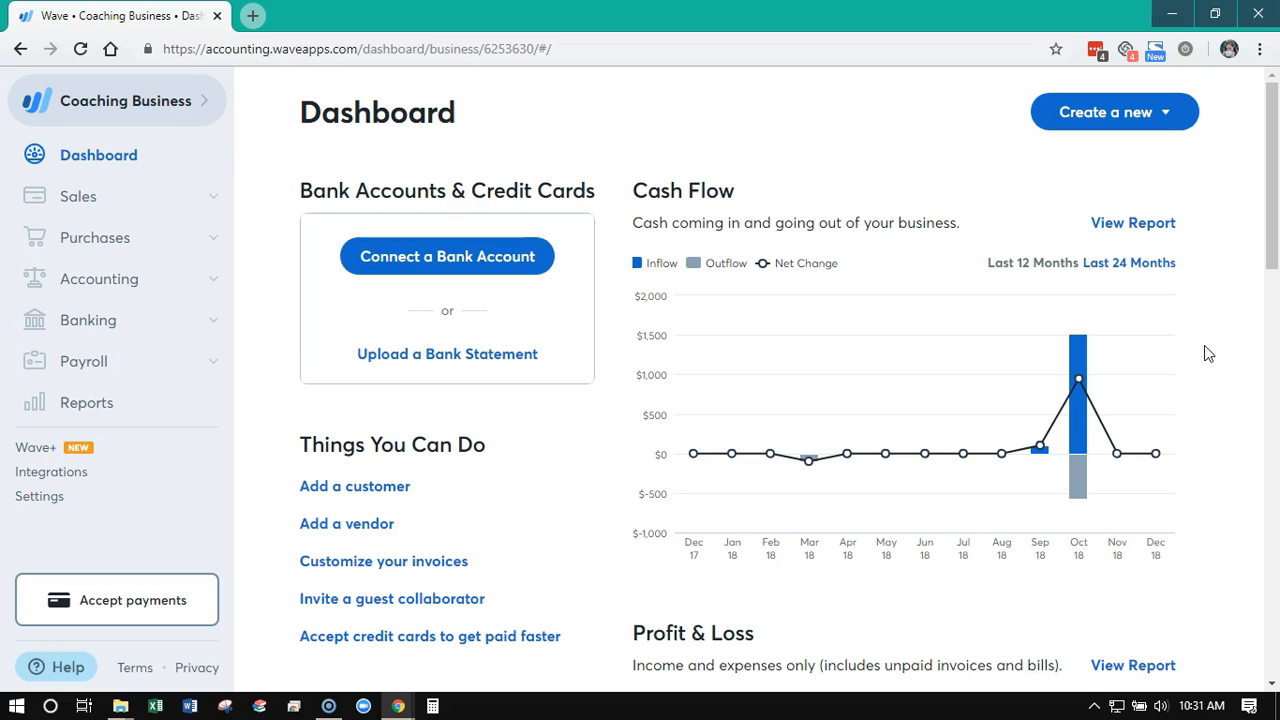
Look over the dashboard's Cash Flow, Profit & Loss, Payable & Owing, Net Income and Expenses Breakdown sections
scroll(1210, 353, "down", 4)
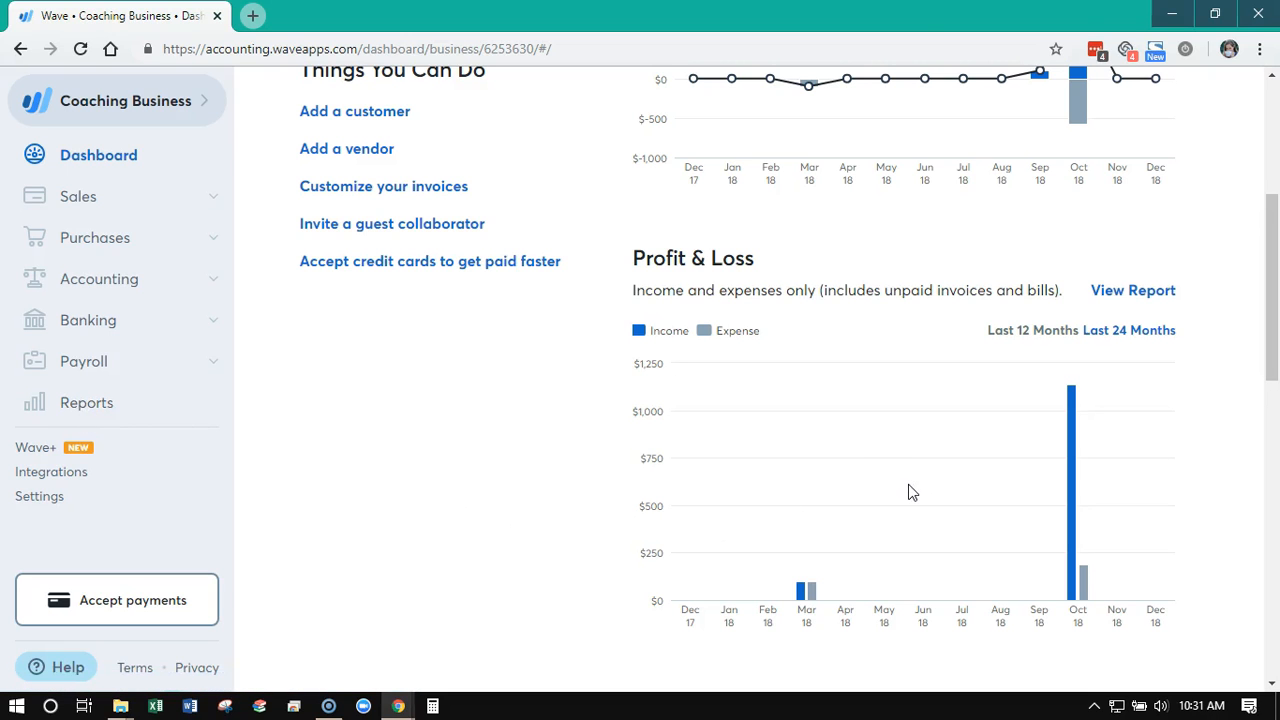
scroll(911, 491, "up", 4)
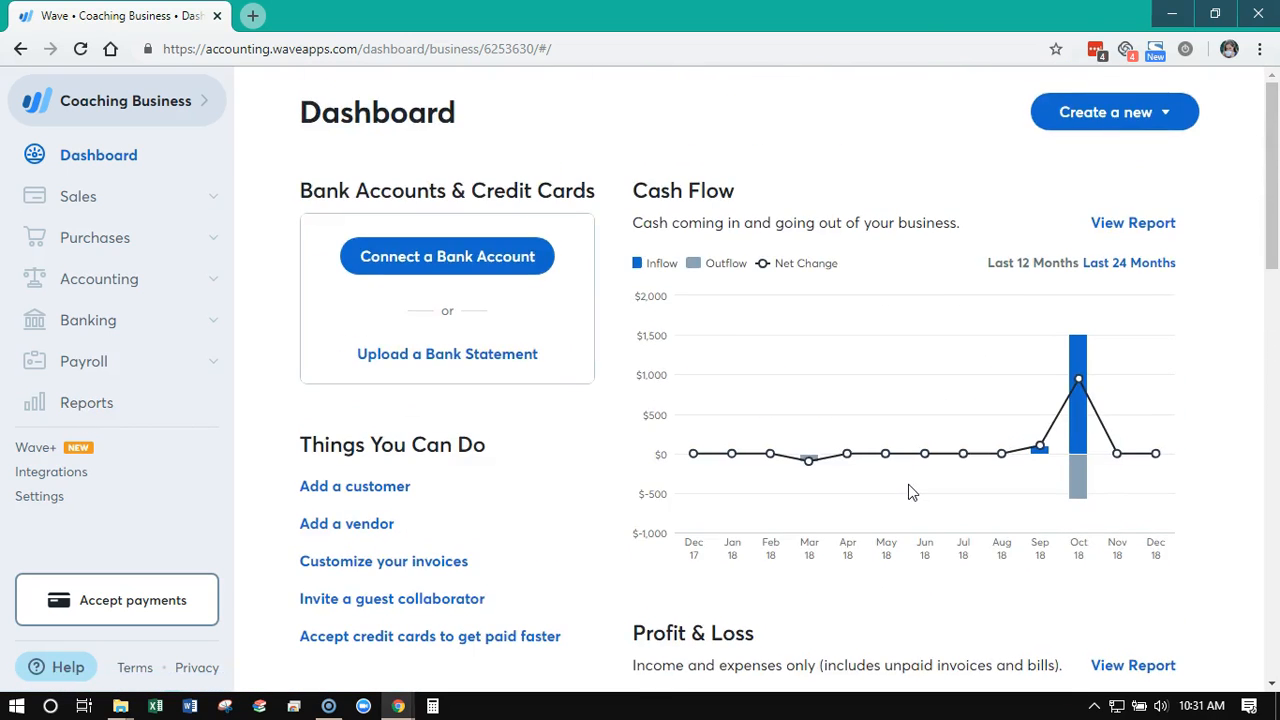
scroll(911, 491, "down", 6)
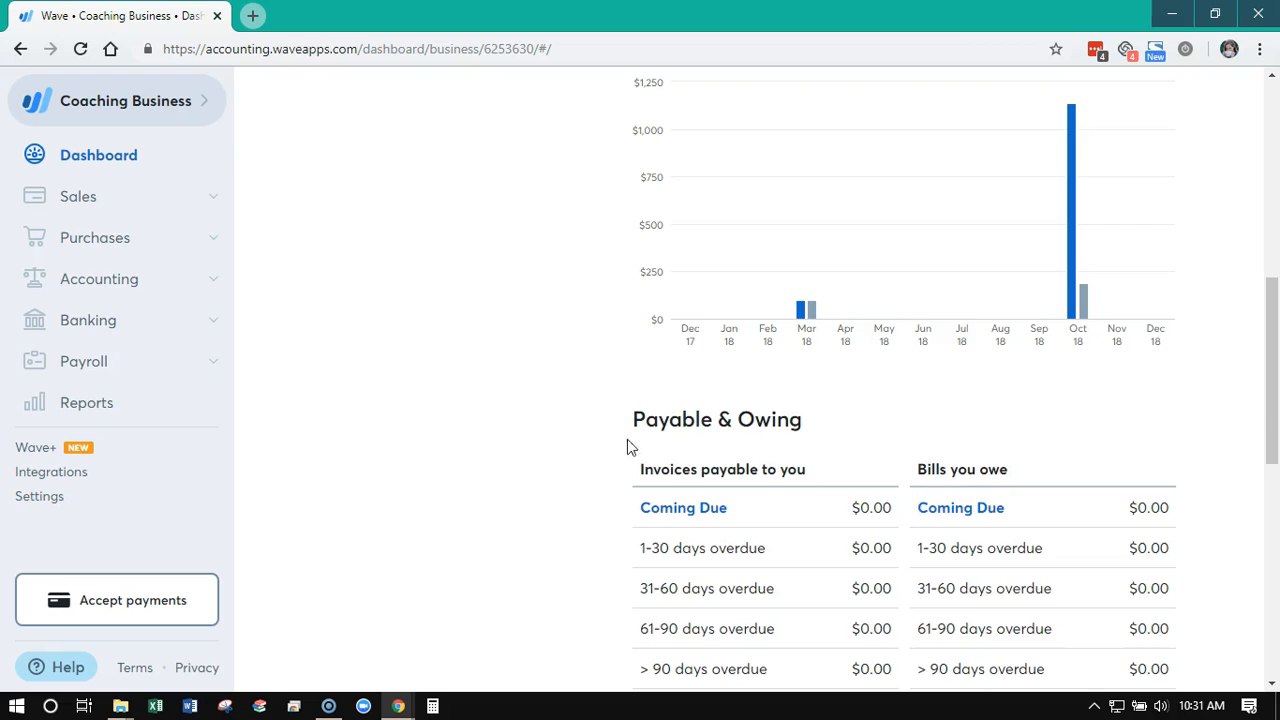
scroll(548, 432, "down", 5)
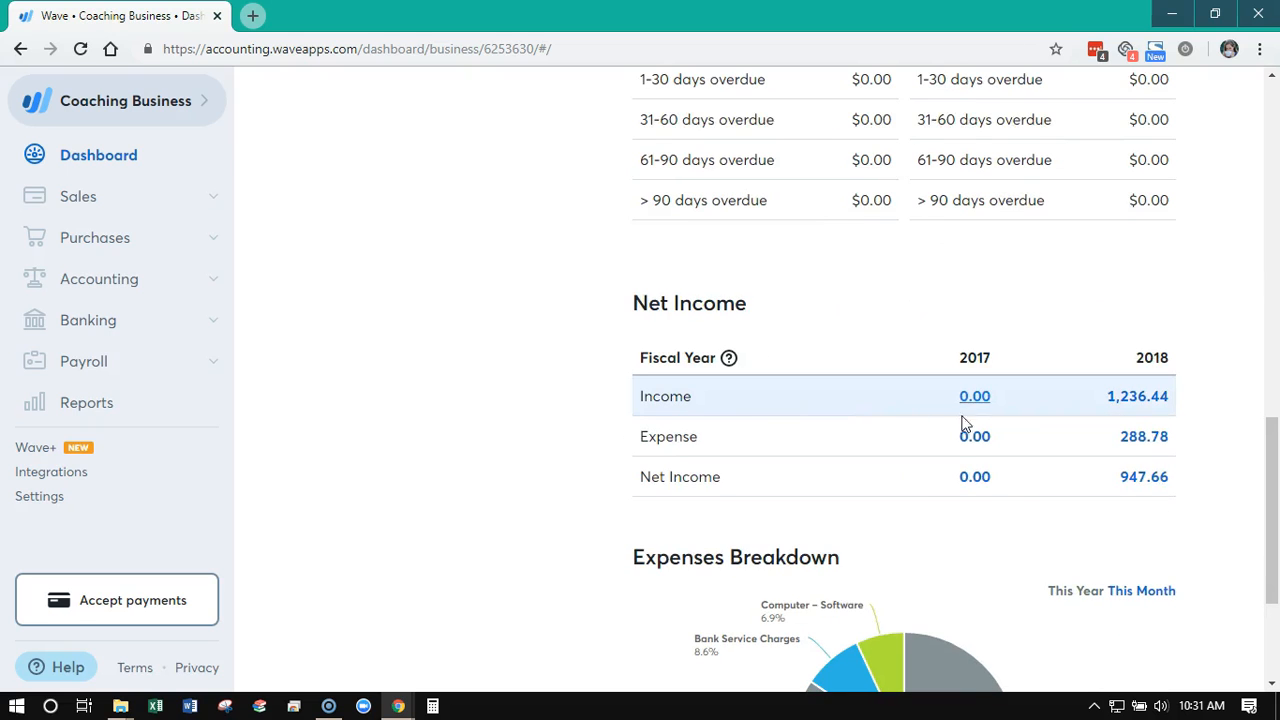
scroll(906, 591, "down", 3)
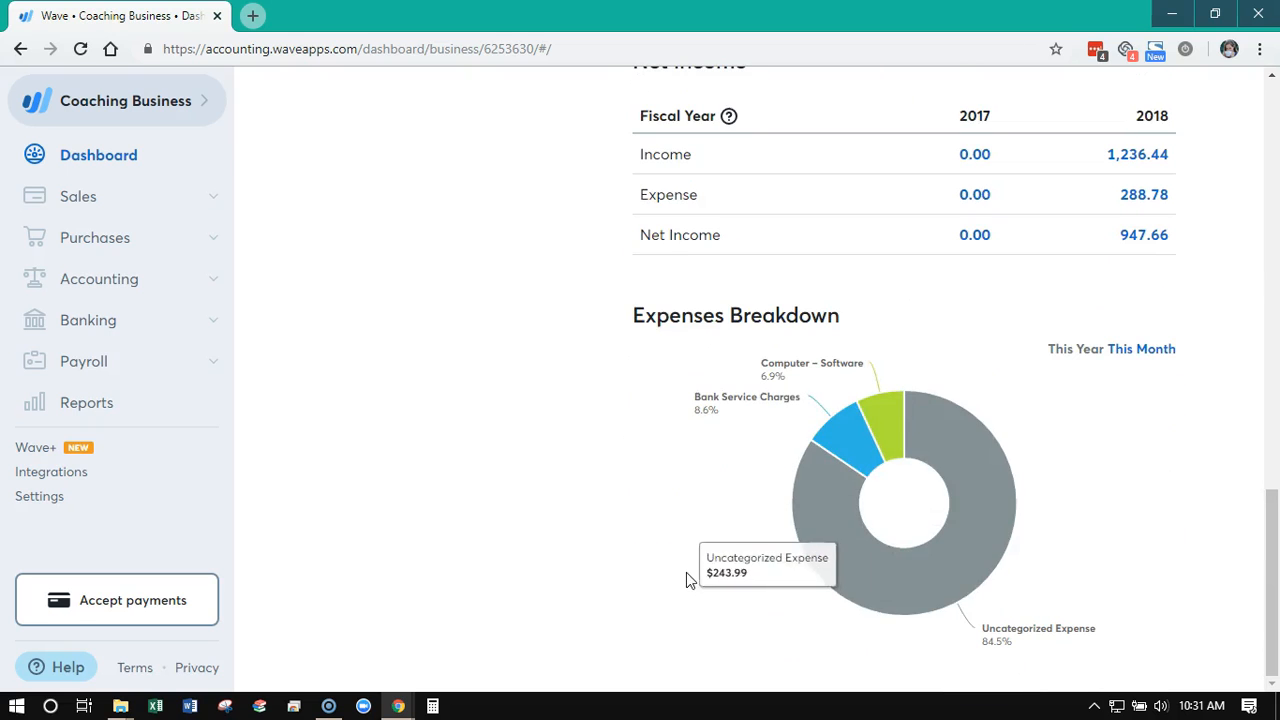
scroll(684, 567, "up", 10)
scroll(684, 567, "up", 2)
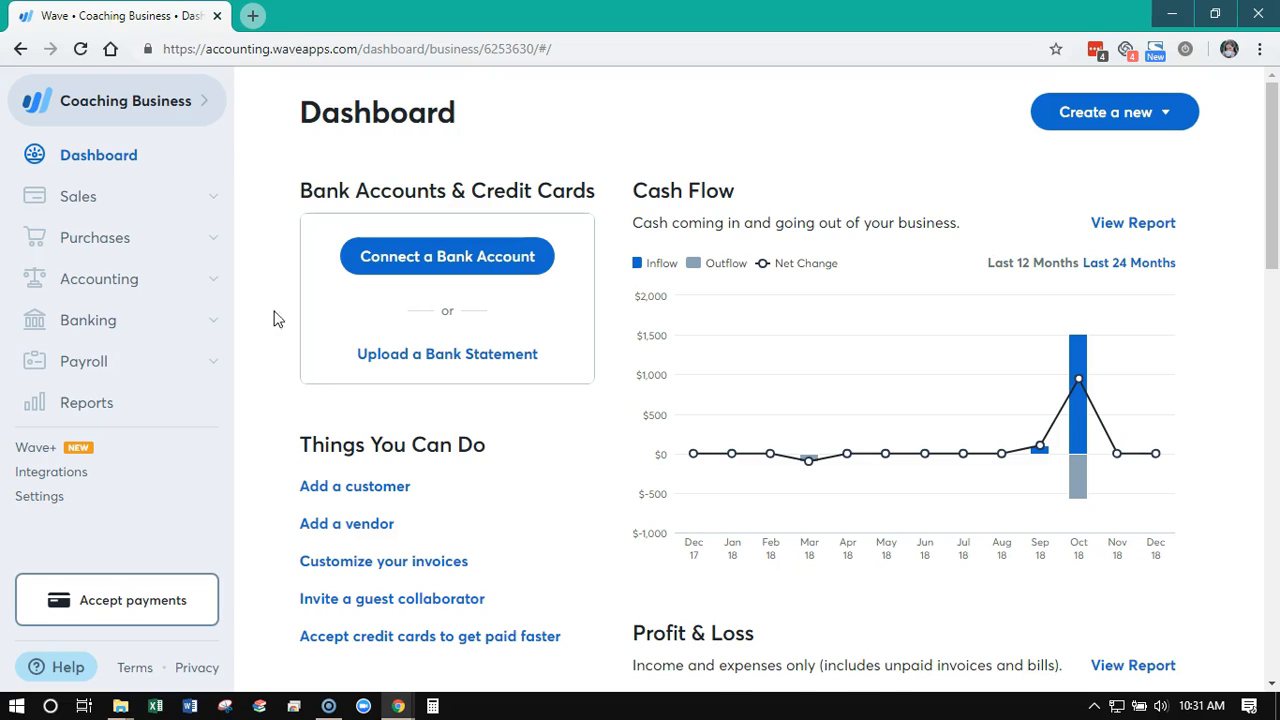
In the accounting transactions, categorize the Oct 7 HELLOFAX debit card expense as Computer – Software
left_click(214, 289)
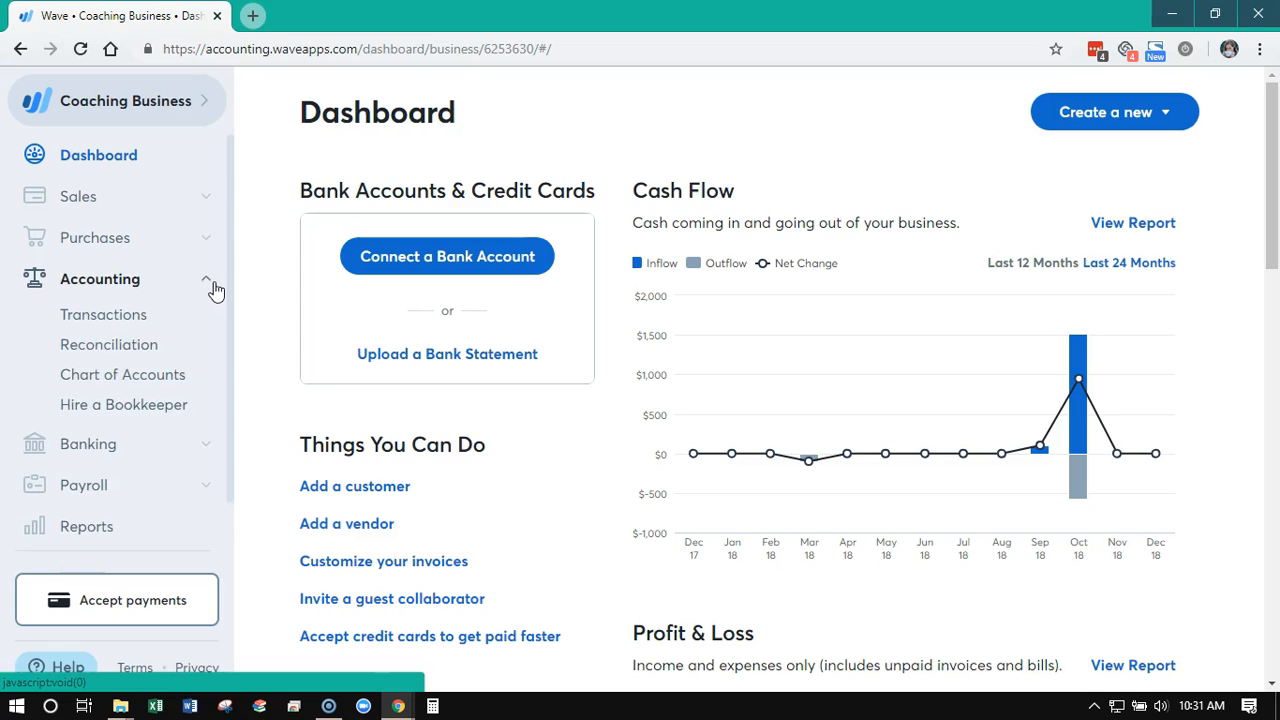
left_click(110, 318)
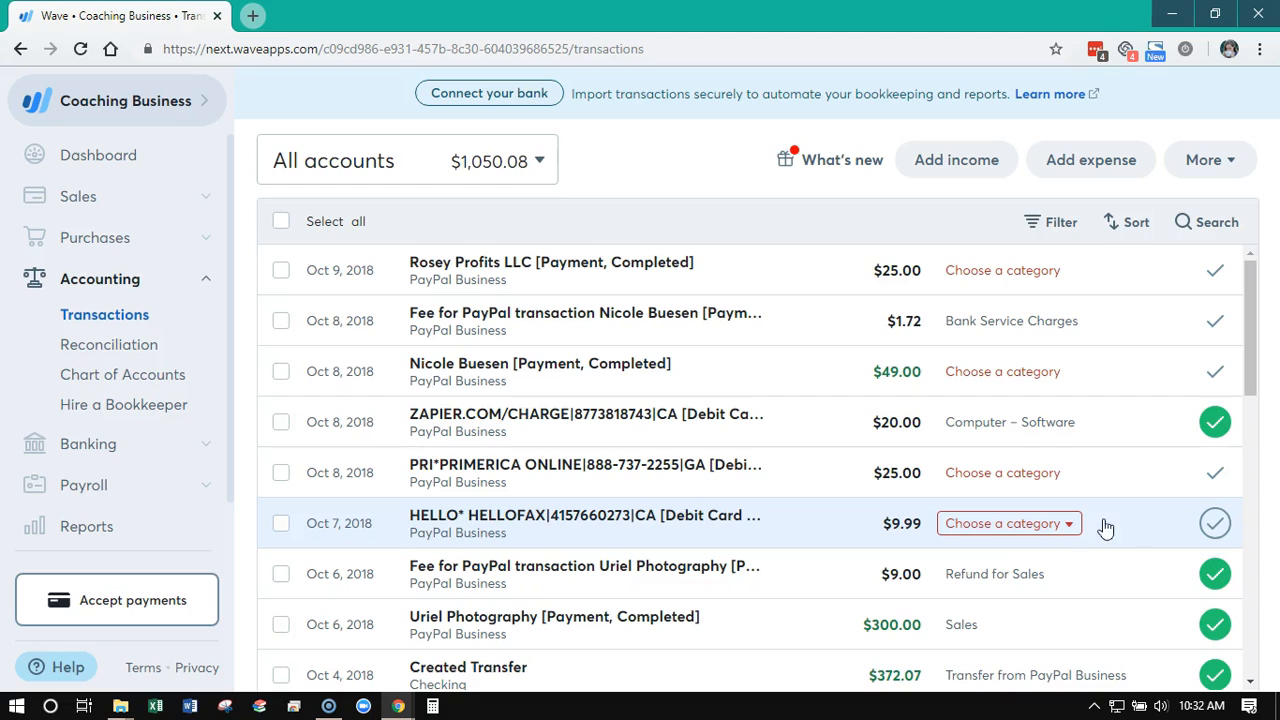
left_click(1070, 535)
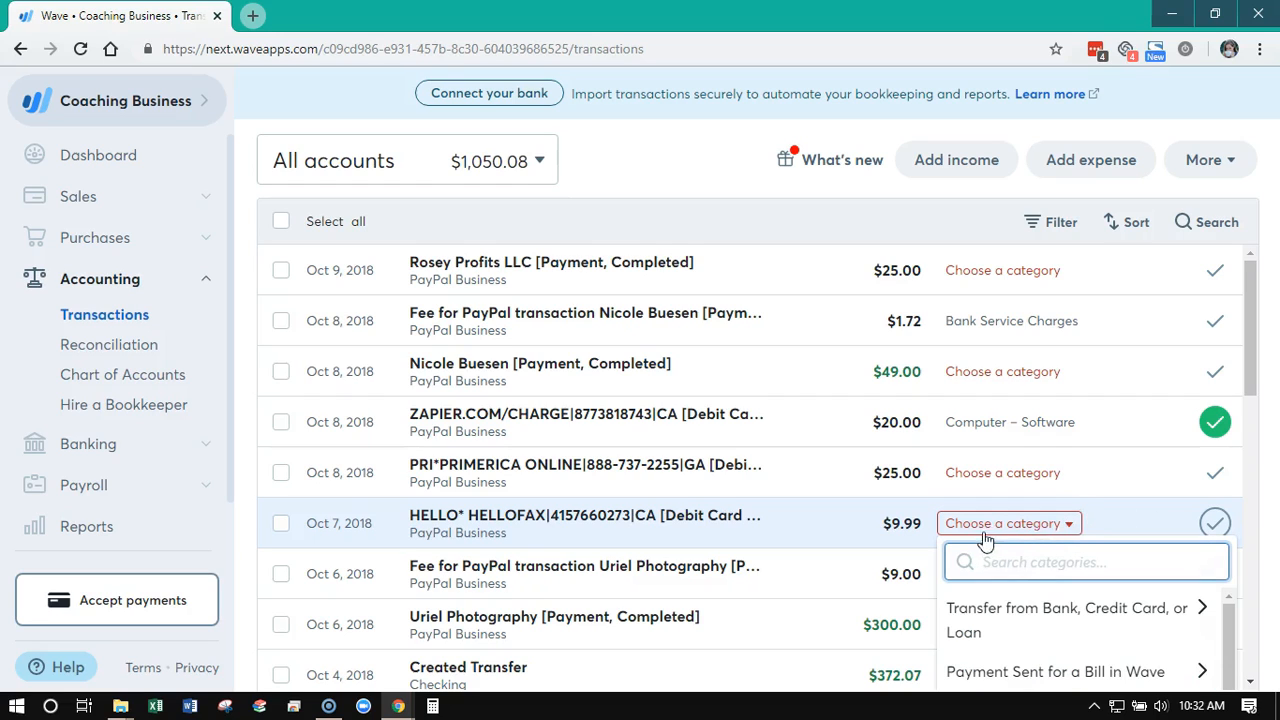
scroll(1070, 523, "down", 2)
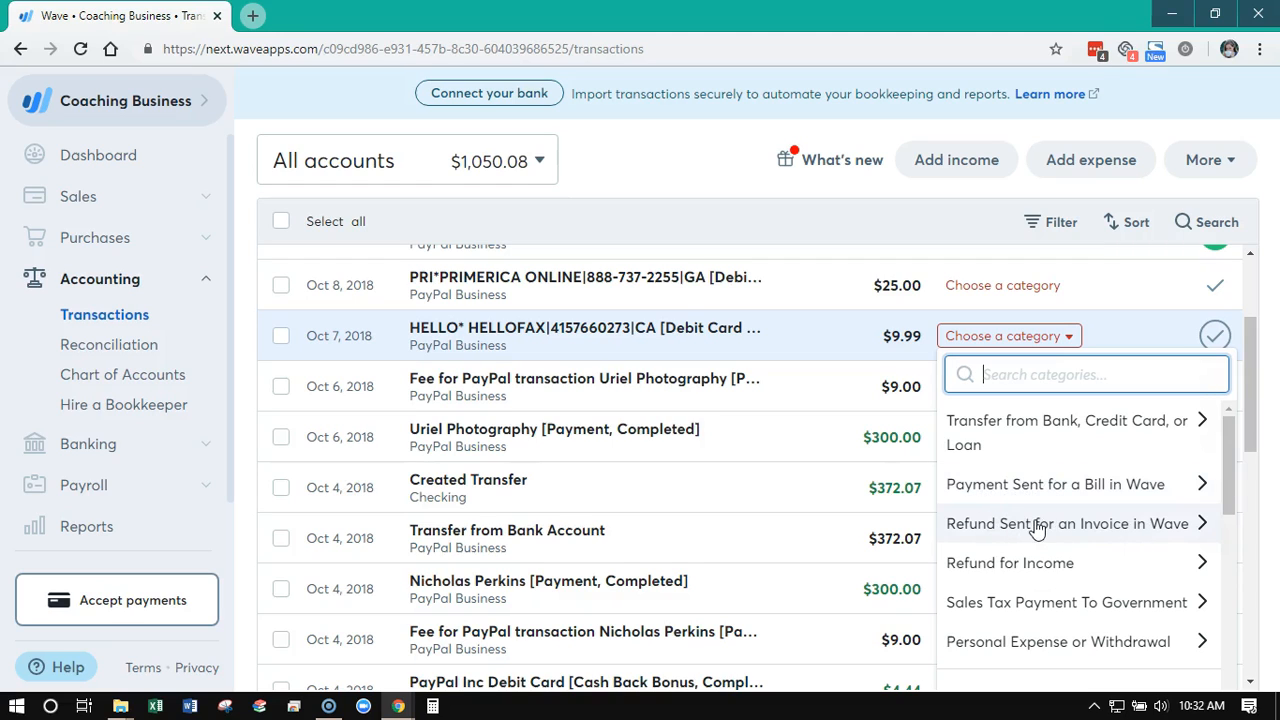
scroll(1036, 526, "down", 1)
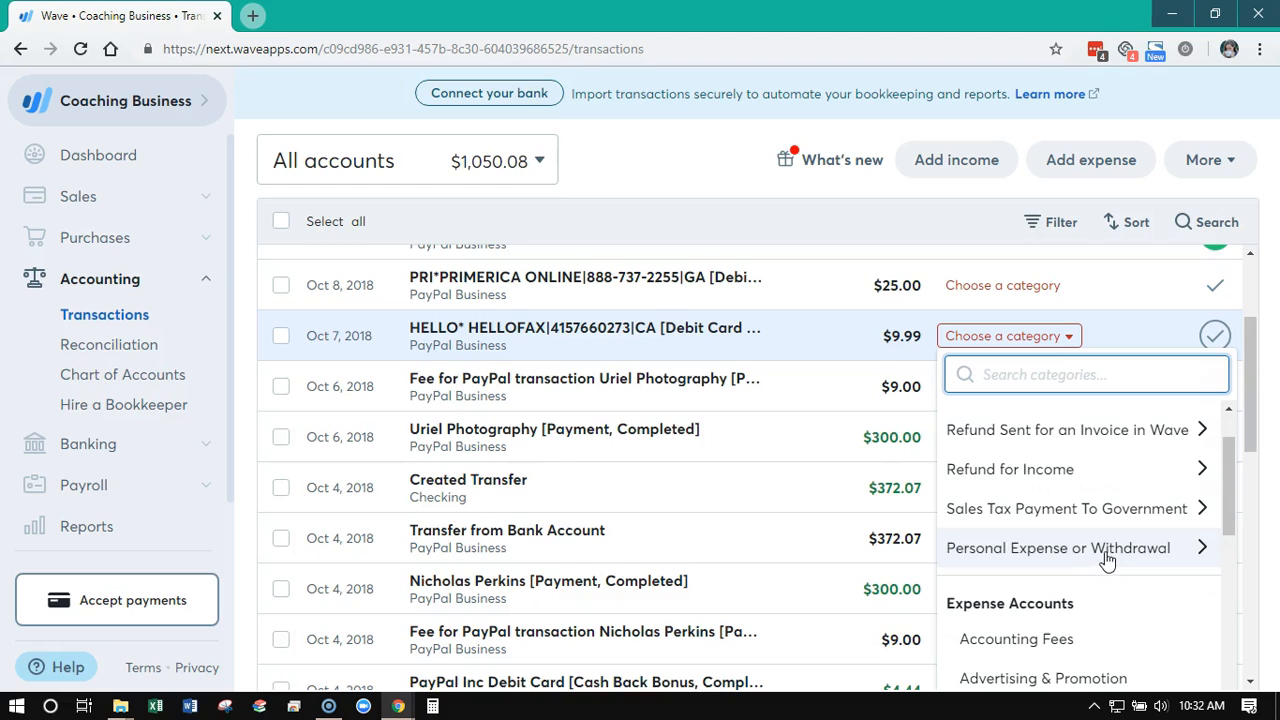
scroll(1110, 550, "up", 1)
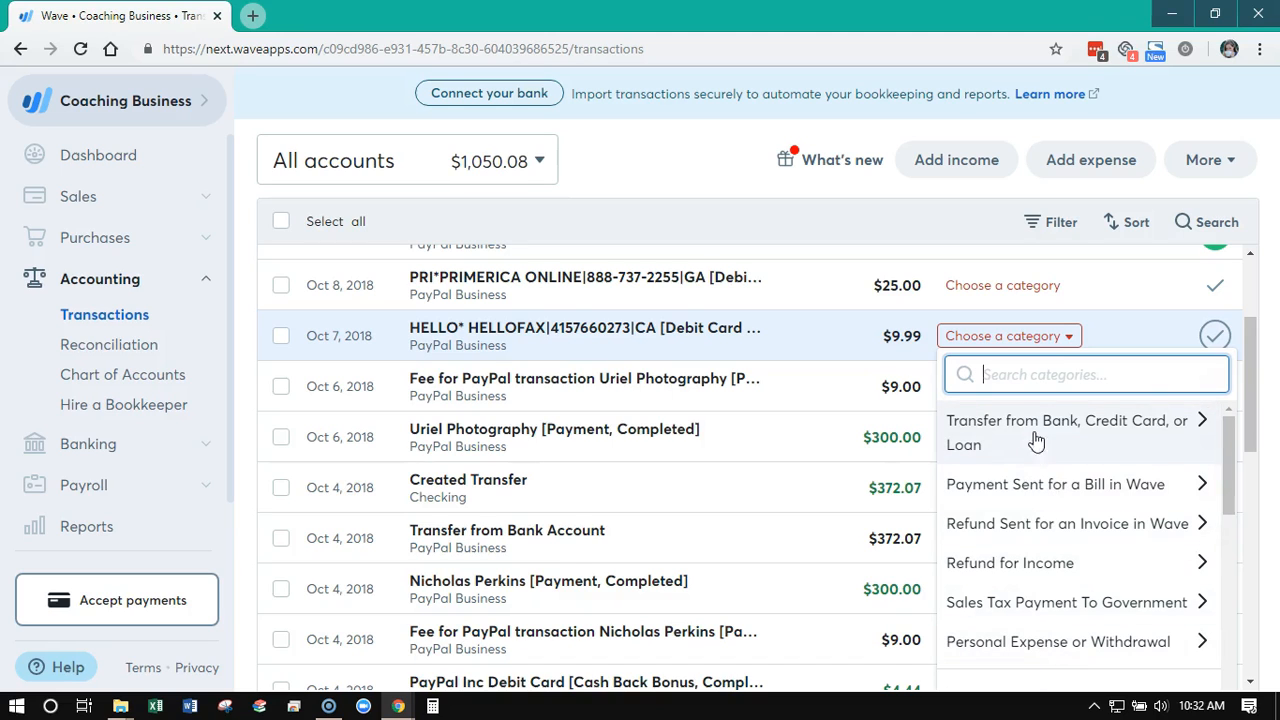
scroll(1037, 503, "down", 5)
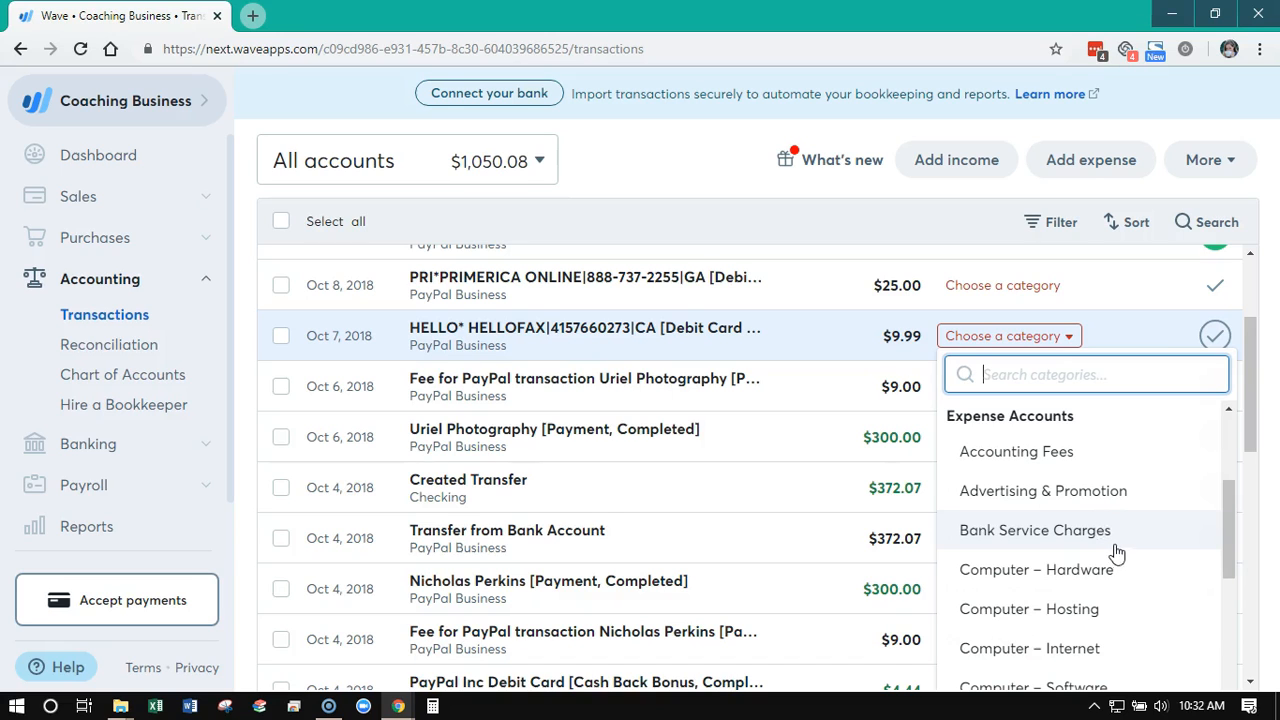
scroll(1117, 553, "down", 4)
scroll(1120, 545, "up", 2)
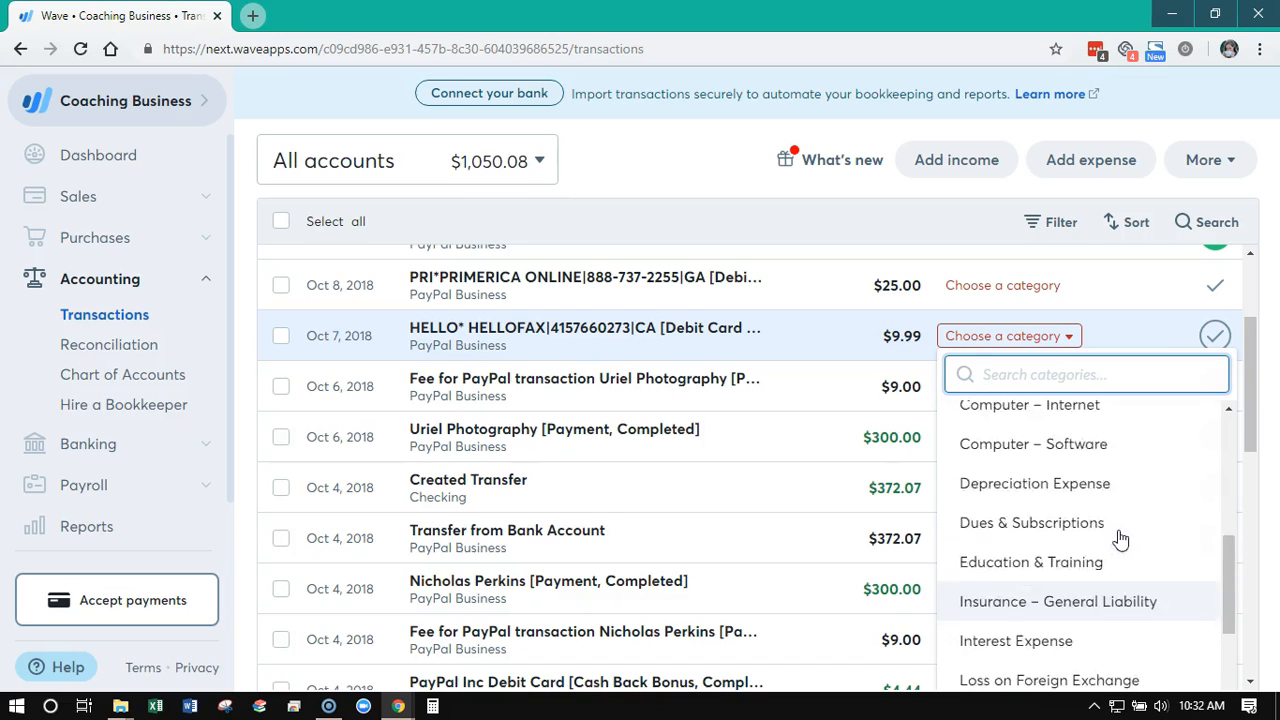
scroll(1145, 540, "up", 2)
type("so")
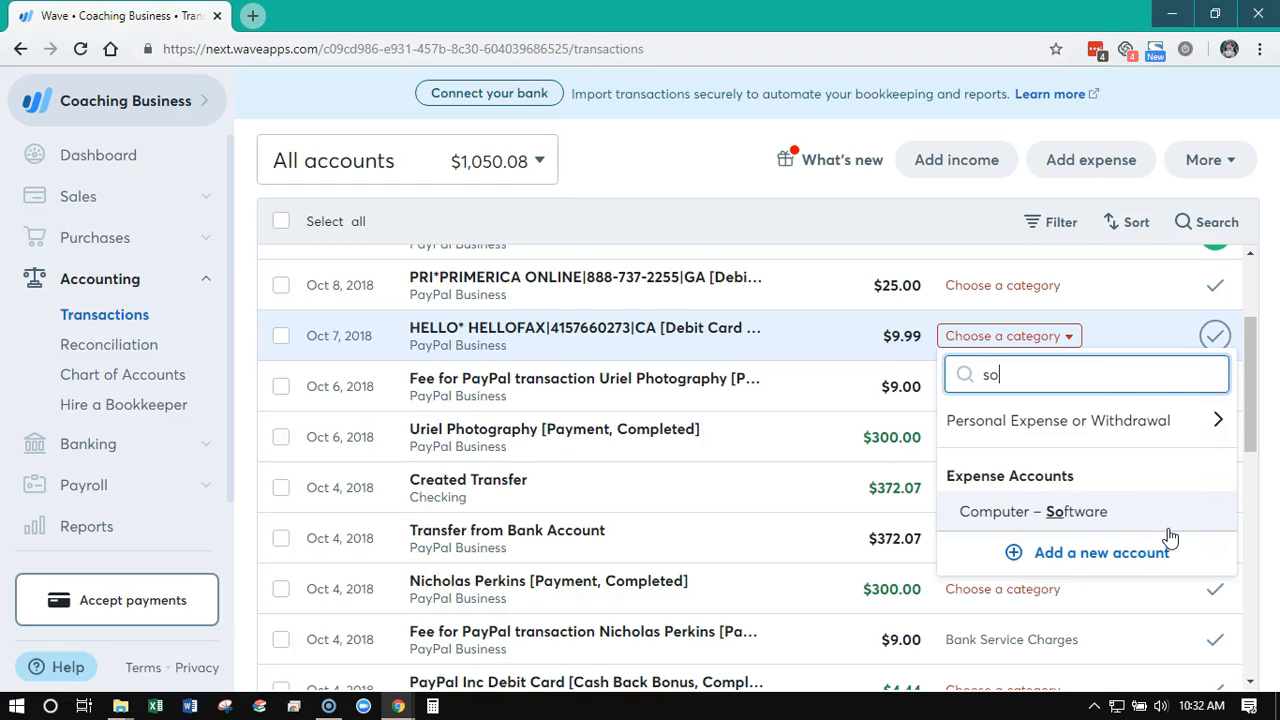
left_click(1120, 515)
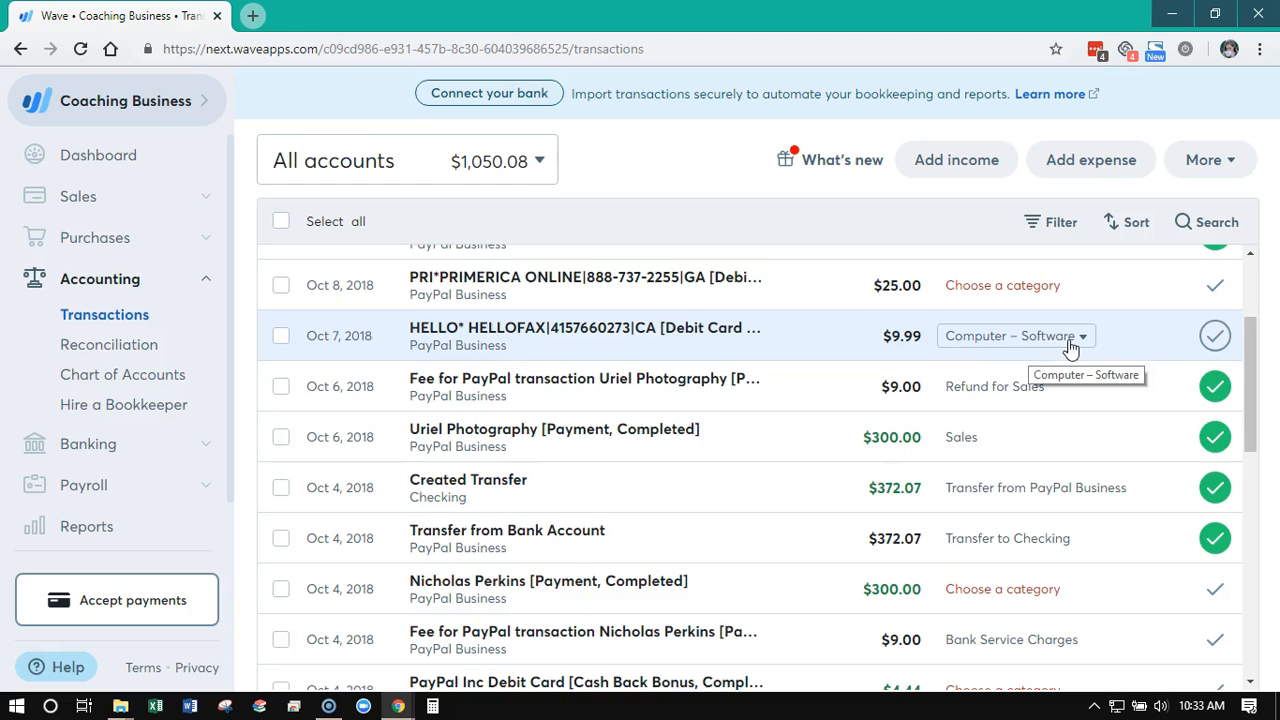
Categorize the uncategorized Oct 4 customer payment of $300.00 as Sales
scroll(1091, 345, "up", 1)
scroll(1091, 345, "up", 2)
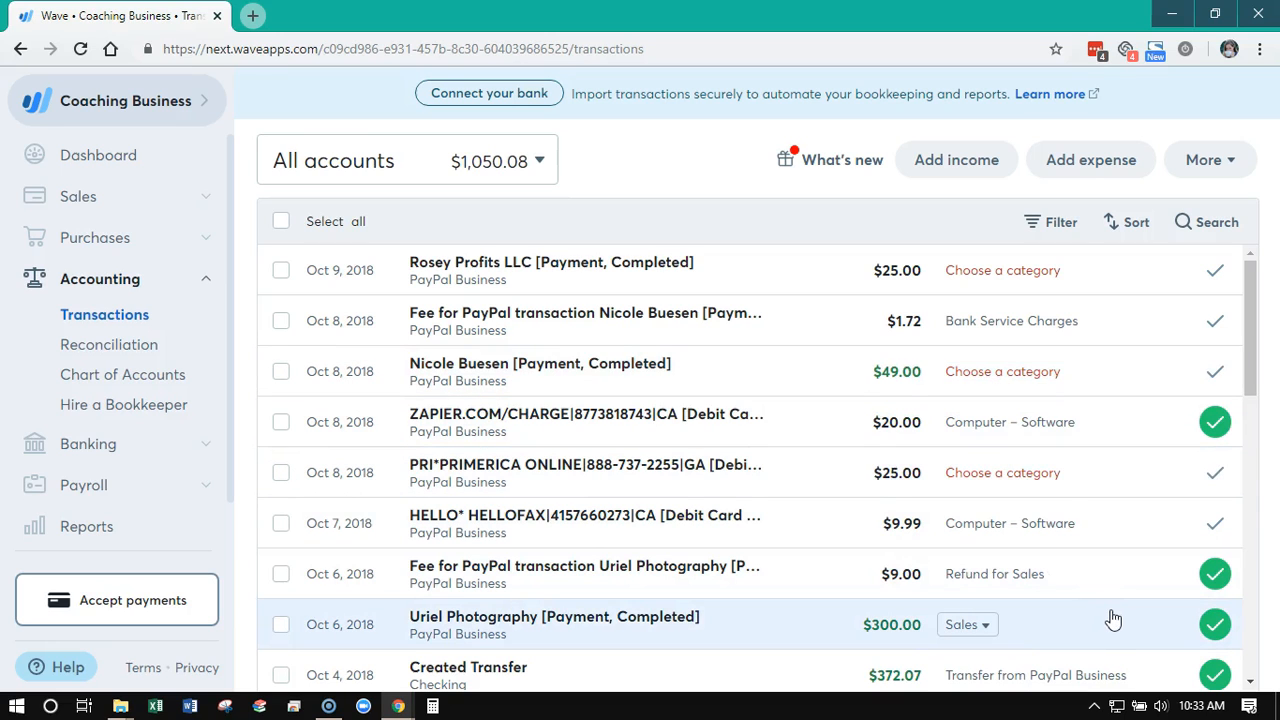
scroll(1113, 620, "down", 1)
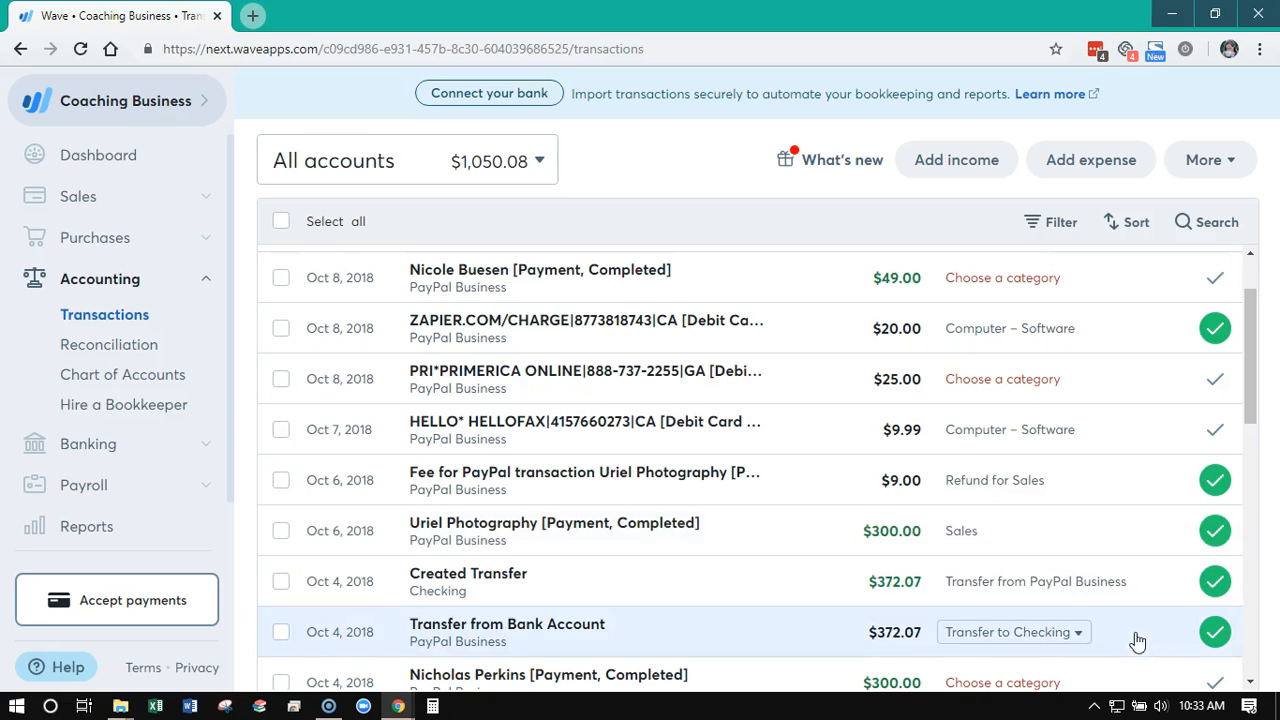
scroll(1080, 609, "down", 2)
left_click(1066, 500)
scroll(1060, 620, "down", 1)
scroll(1061, 618, "down", 1)
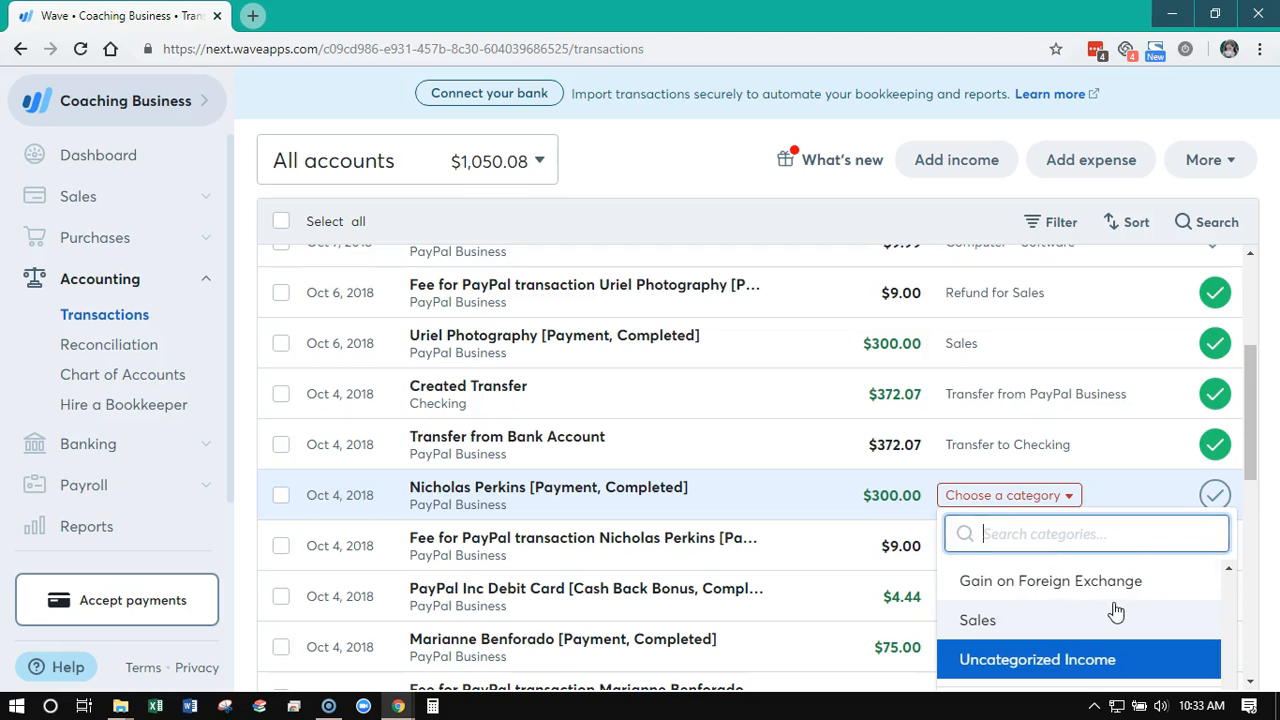
left_click(993, 620)
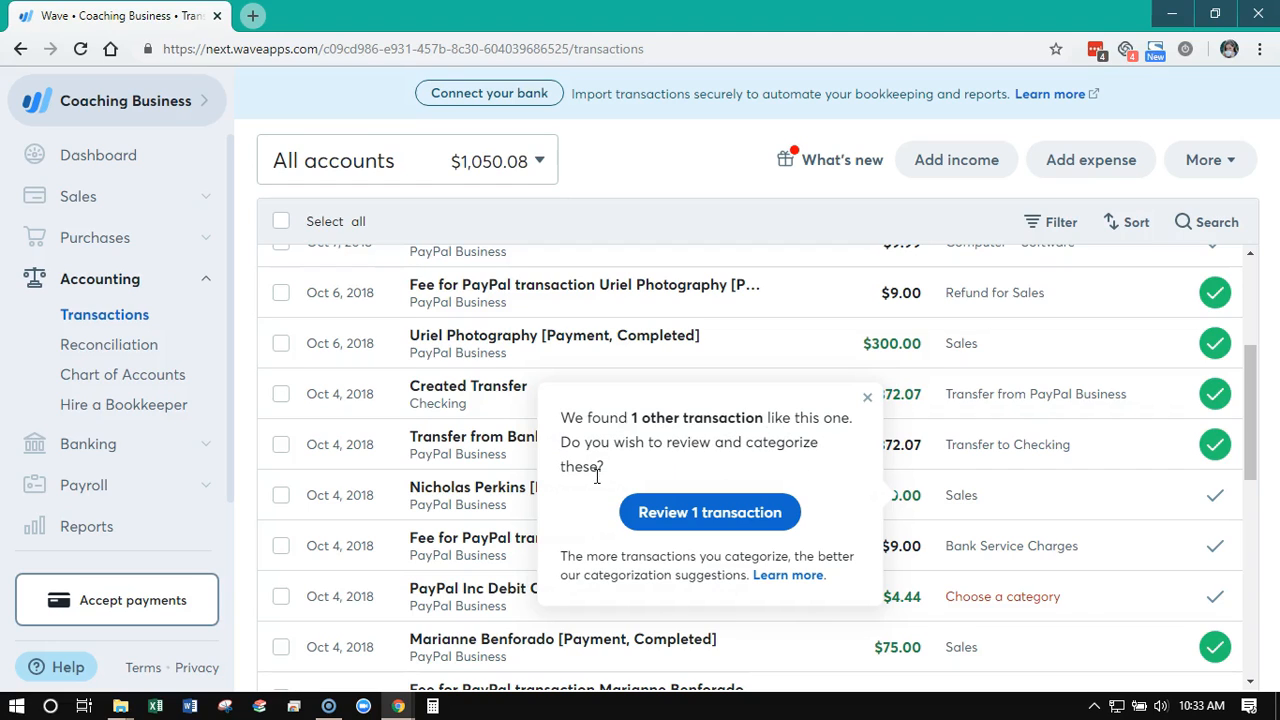
Open the suggested similar transaction, mark the Oct 4 PayPal fee as reviewed and return to the transaction list
left_click(662, 515)
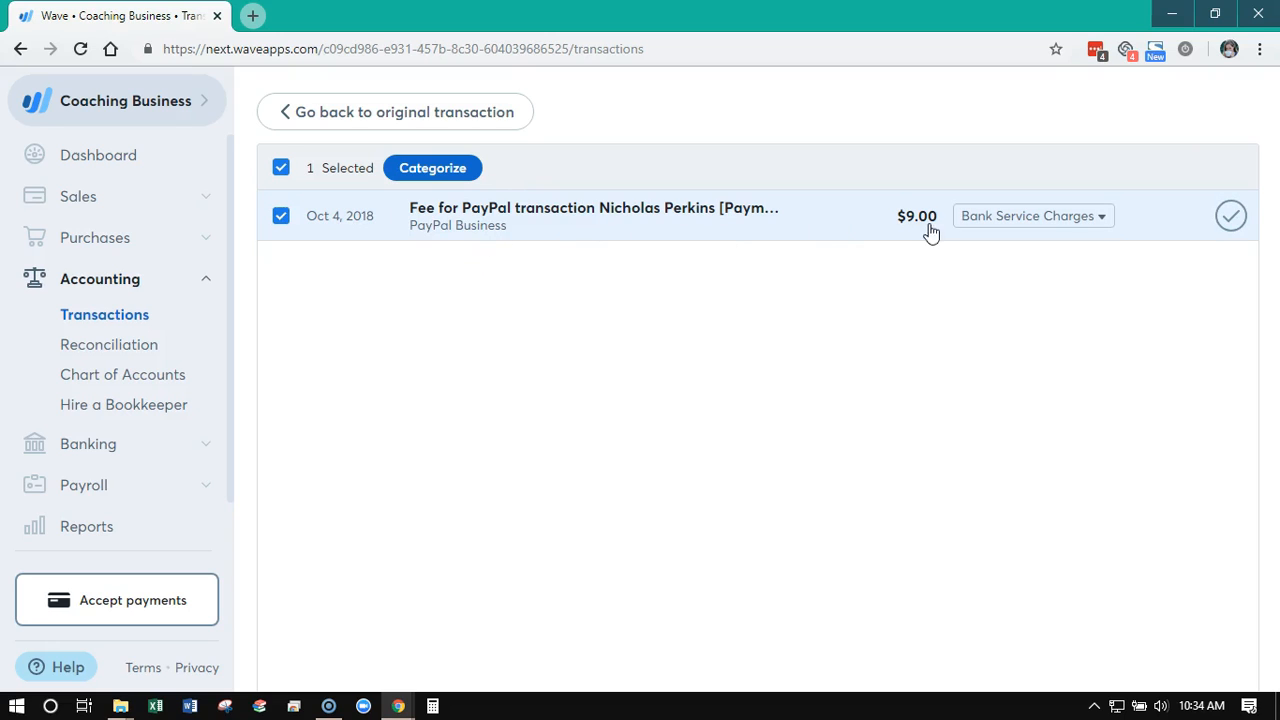
left_click(1230, 218)
left_click(357, 120)
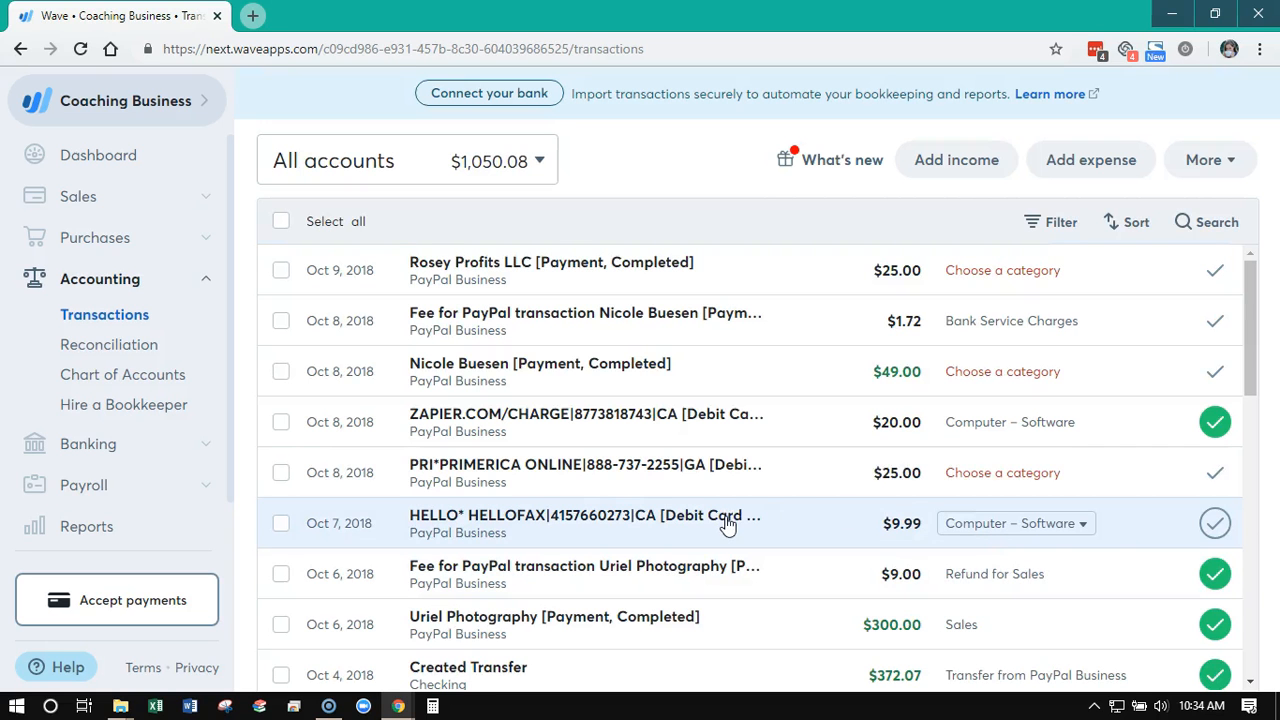
Examine the full transaction list for customer payments and other entries that still need a category
scroll(800, 406, "down", 5)
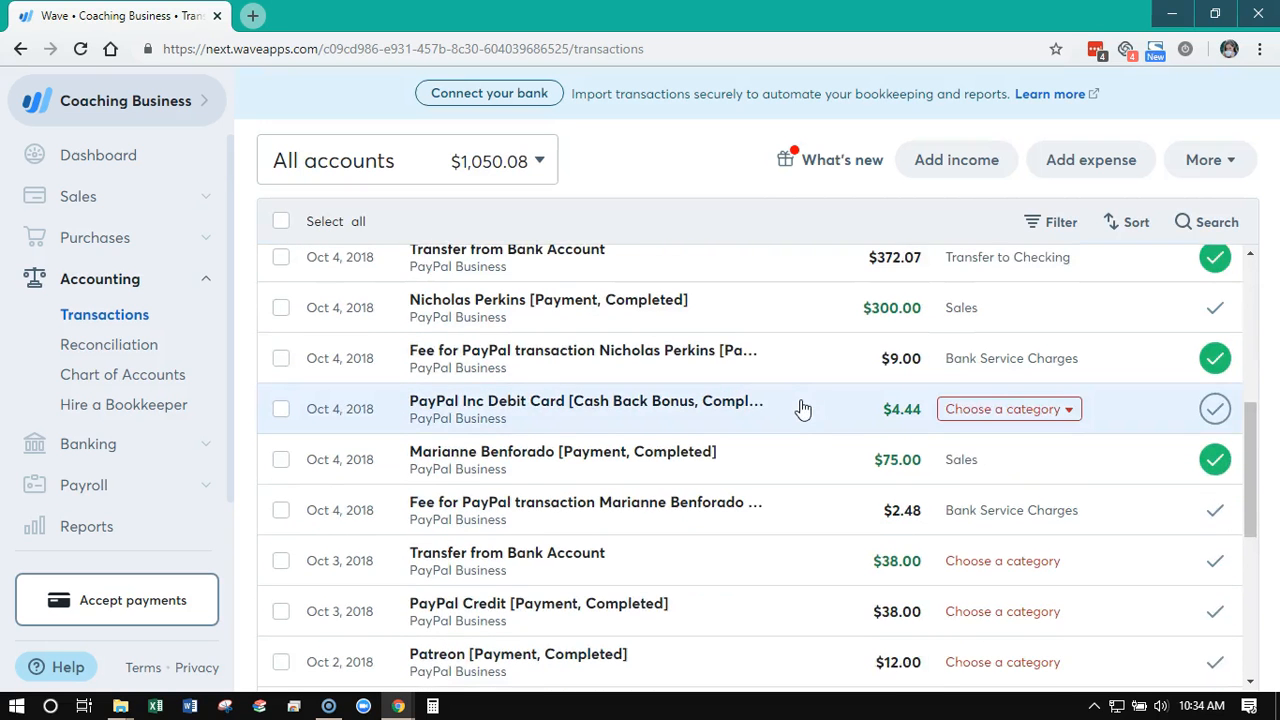
scroll(802, 408, "down", 4)
scroll(805, 413, "down", 1)
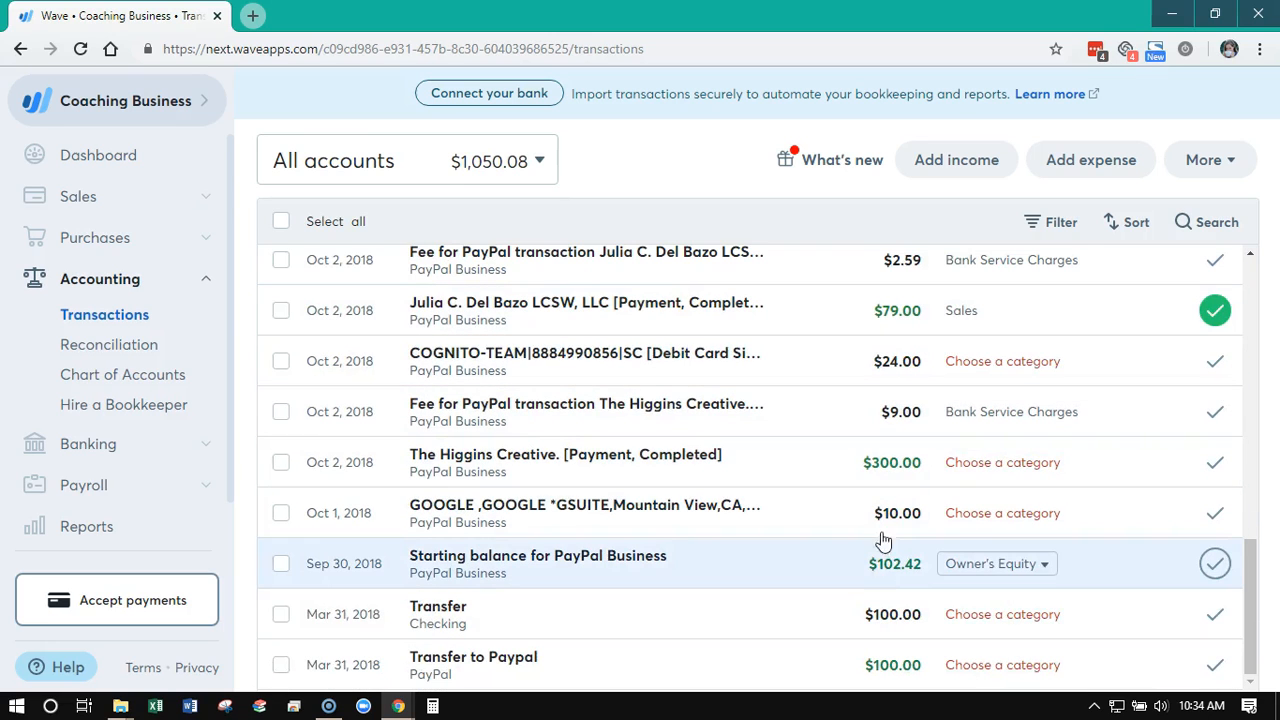
scroll(837, 586, "up", 5)
scroll(838, 582, "up", 5)
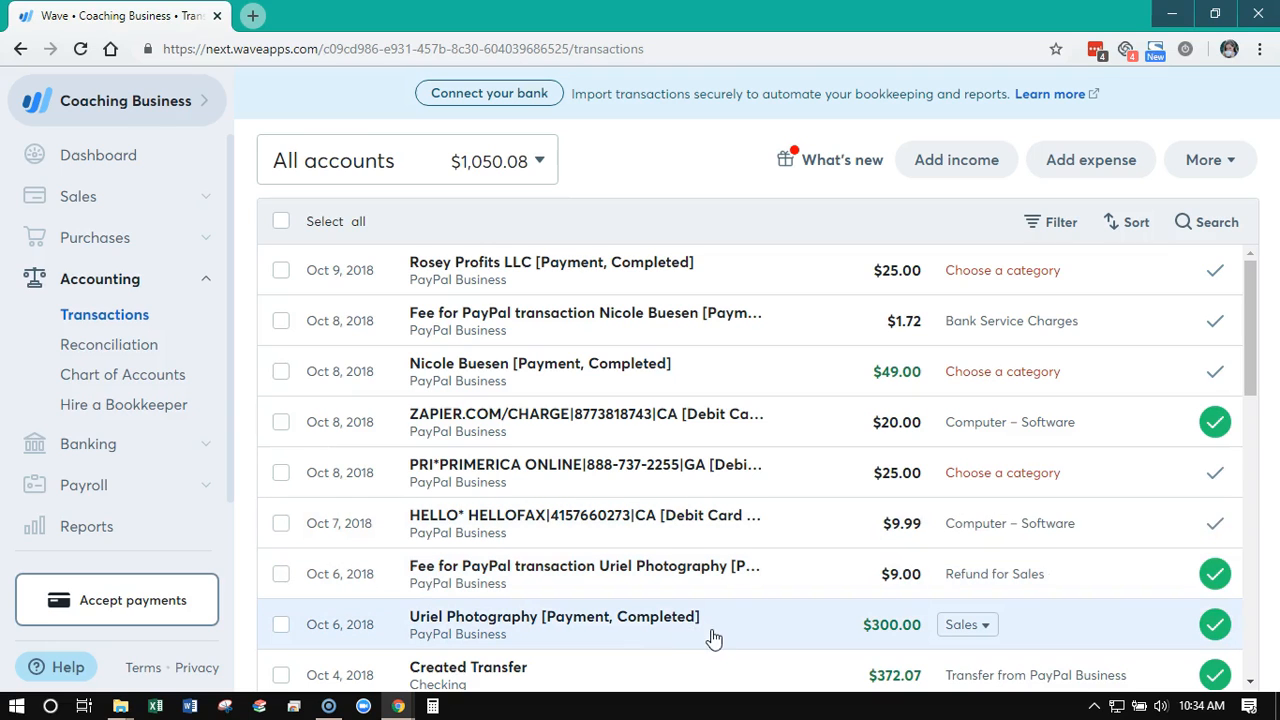
scroll(669, 643, "down", 1)
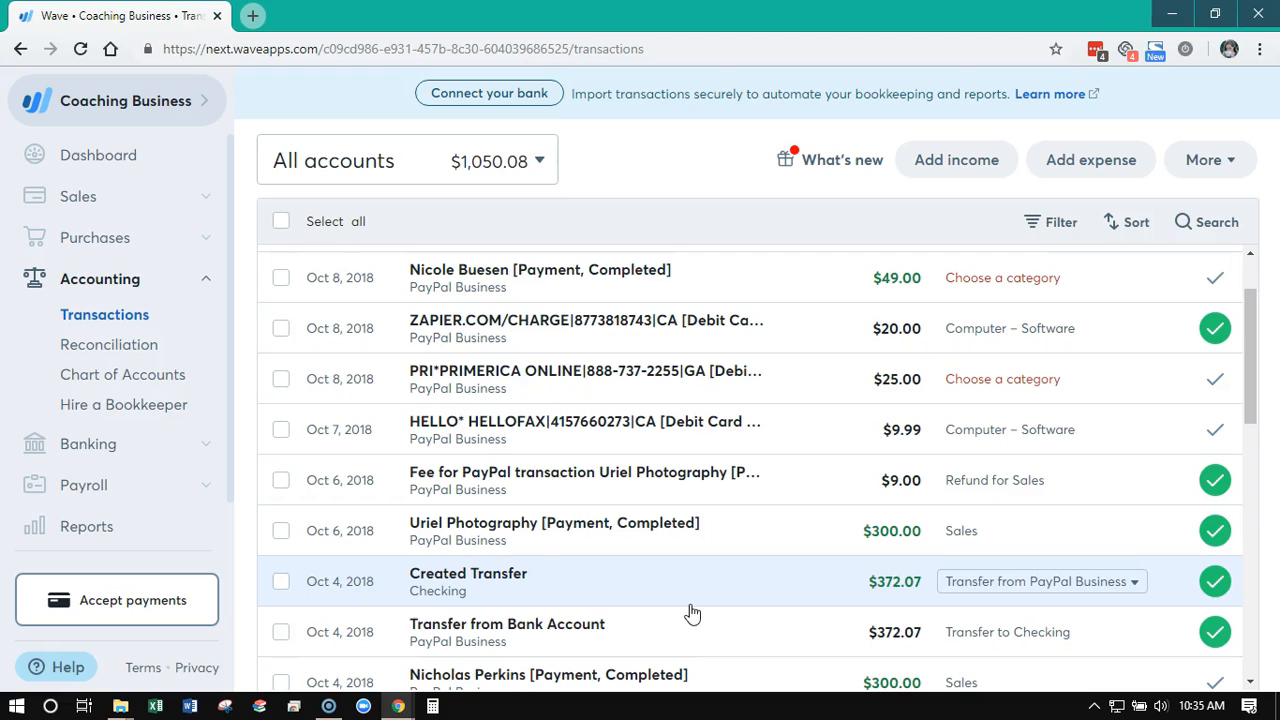
scroll(726, 636, "down", 1)
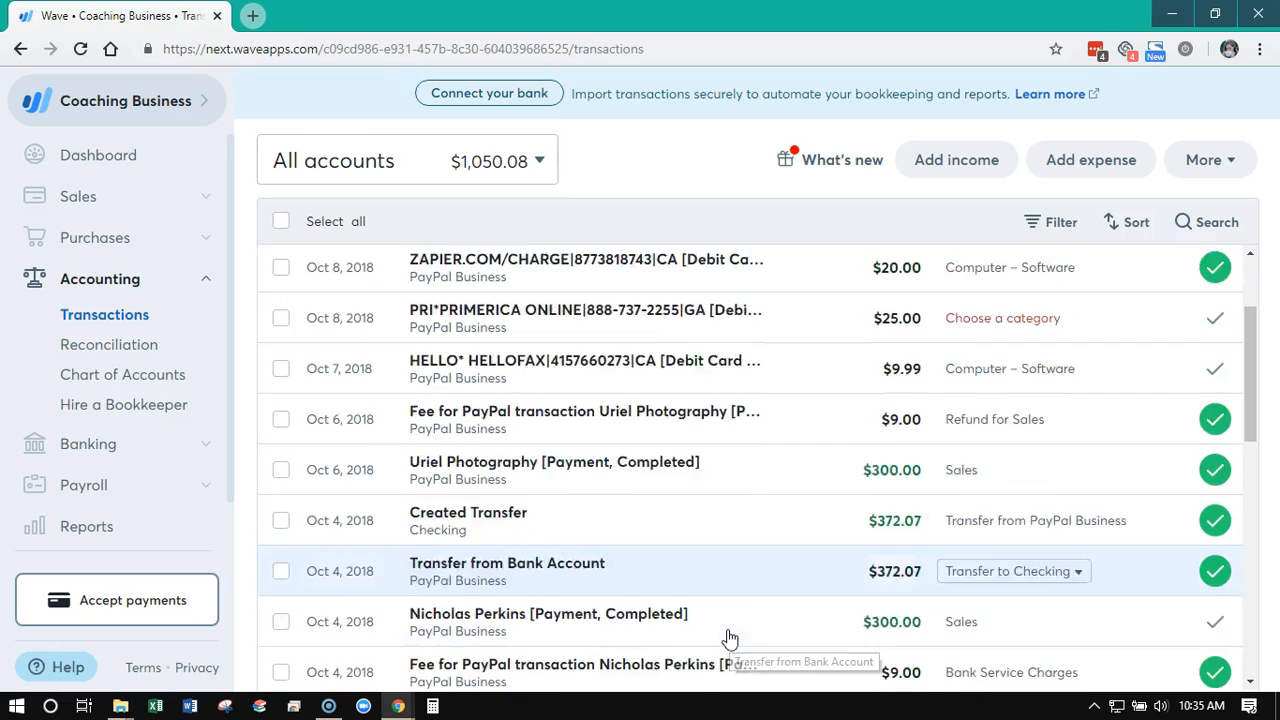
scroll(729, 638, "down", 3)
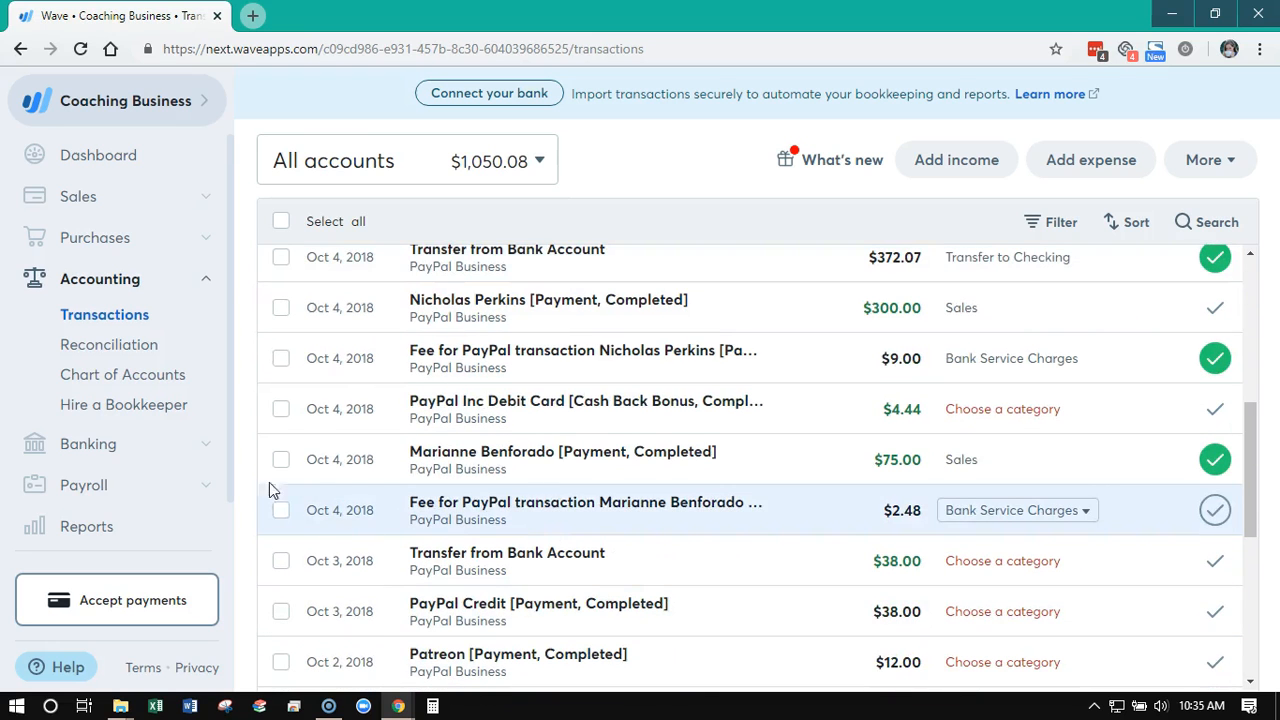
Select the uncategorized Oct 2 payment of $300.00 from The Higgins Creative in the transaction list
left_click(281, 459)
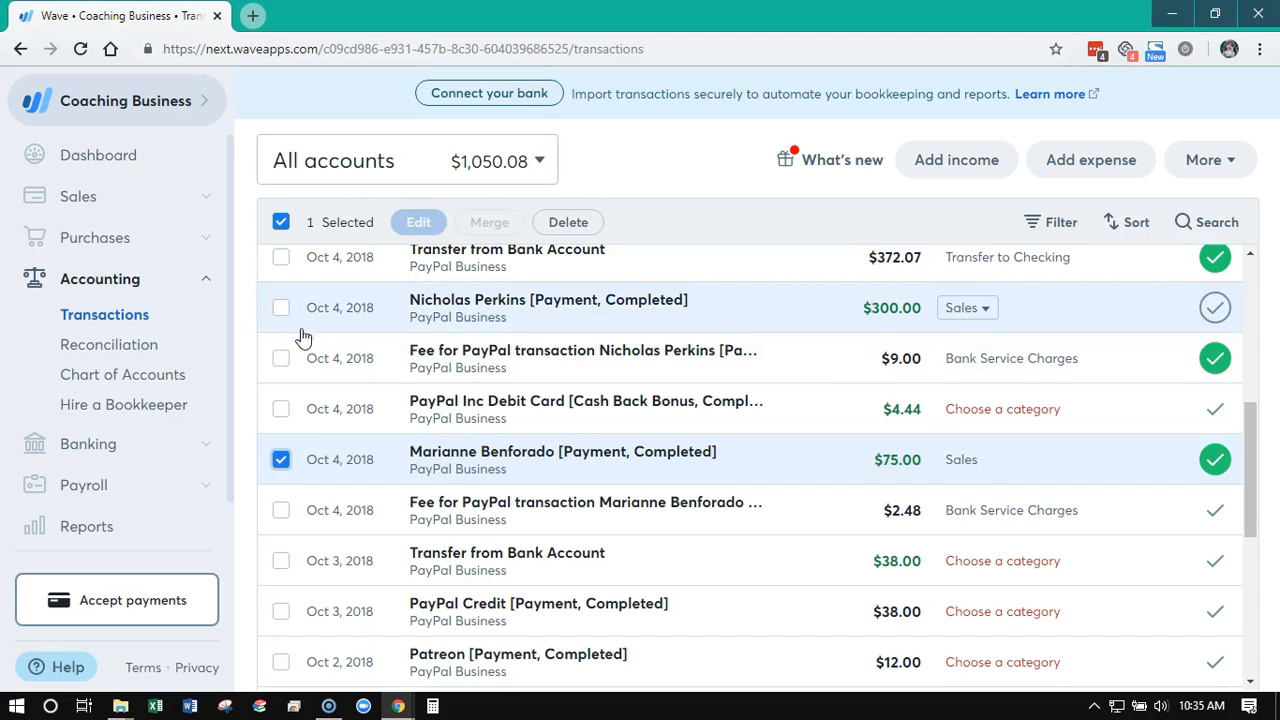
left_click(281, 462)
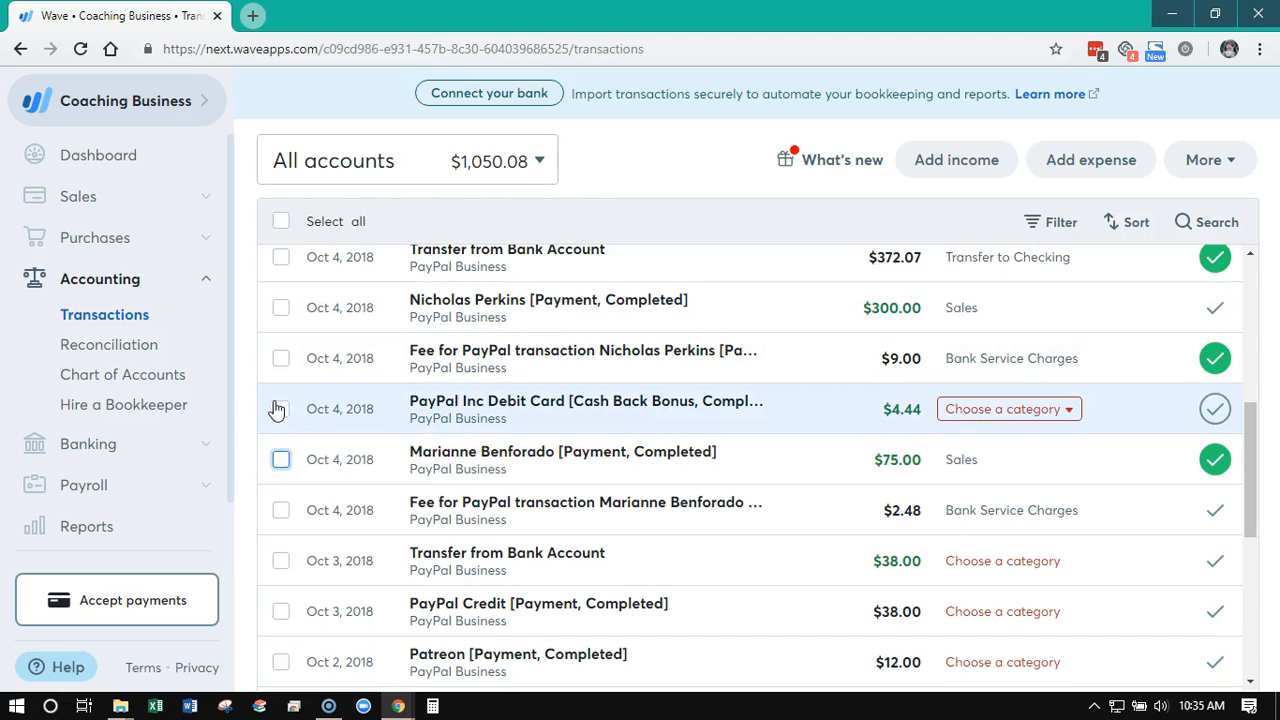
scroll(757, 588, "down", 3)
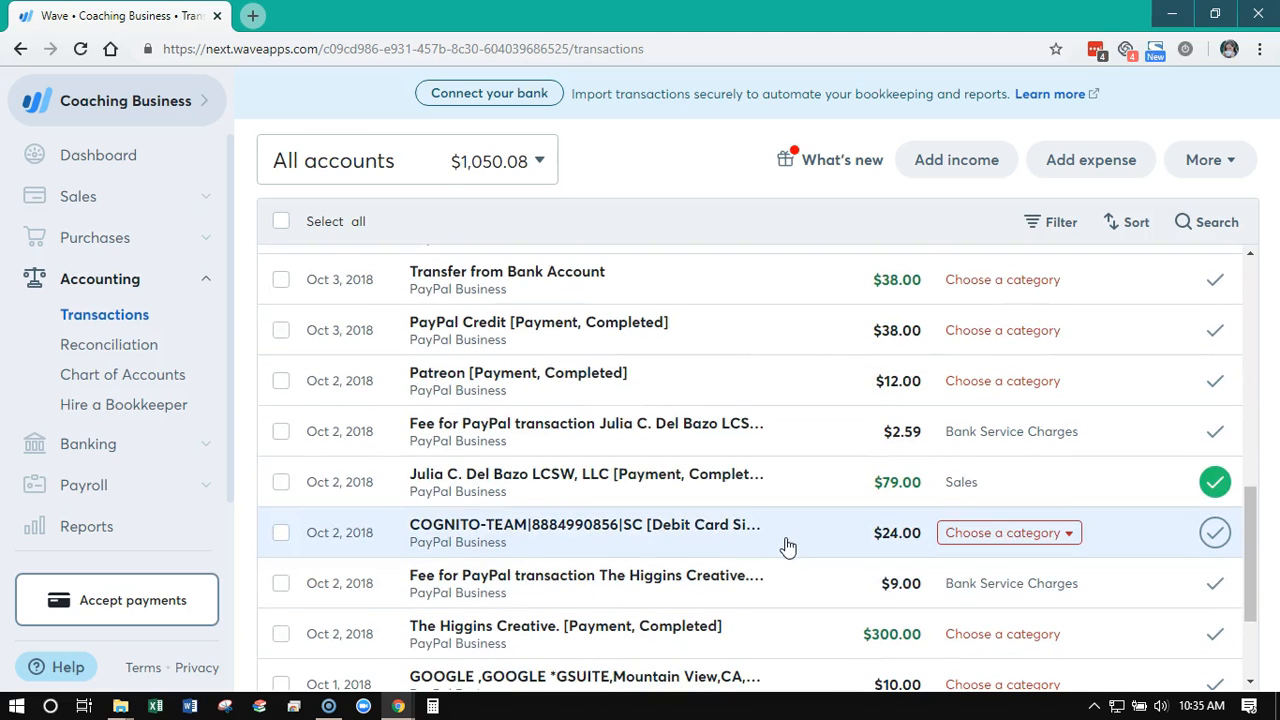
scroll(792, 620, "down", 2)
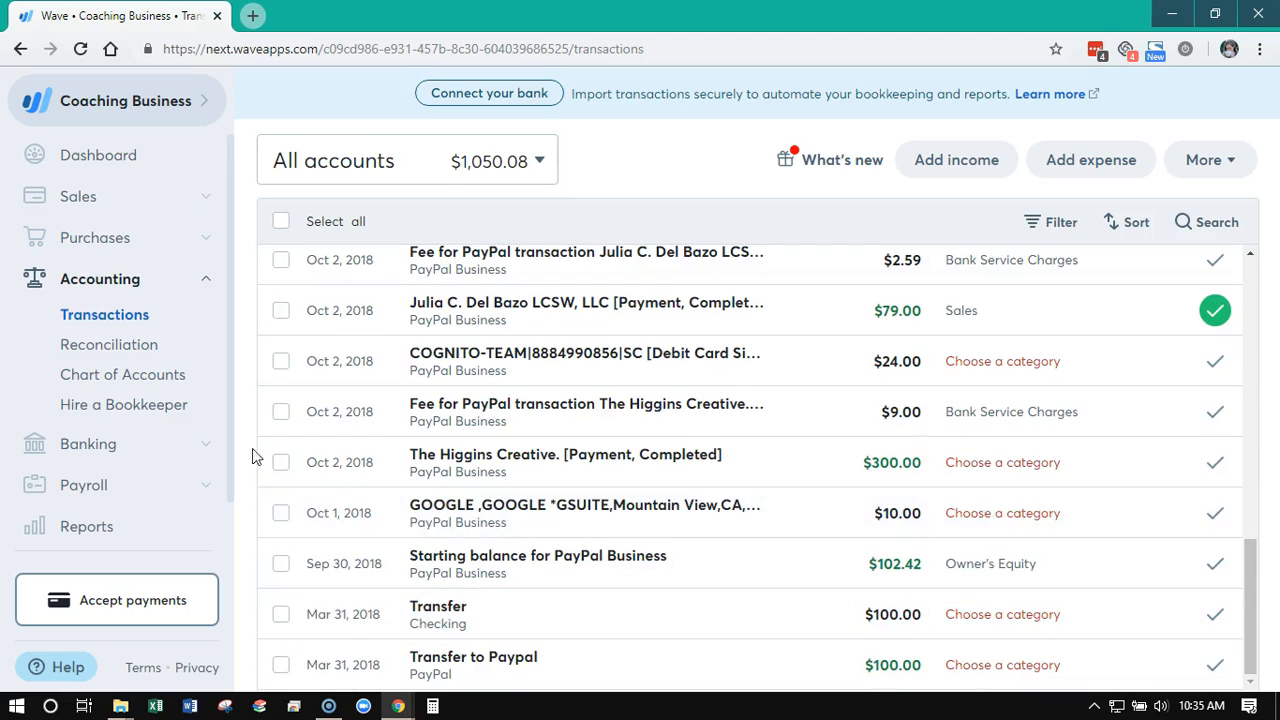
left_click(281, 465)
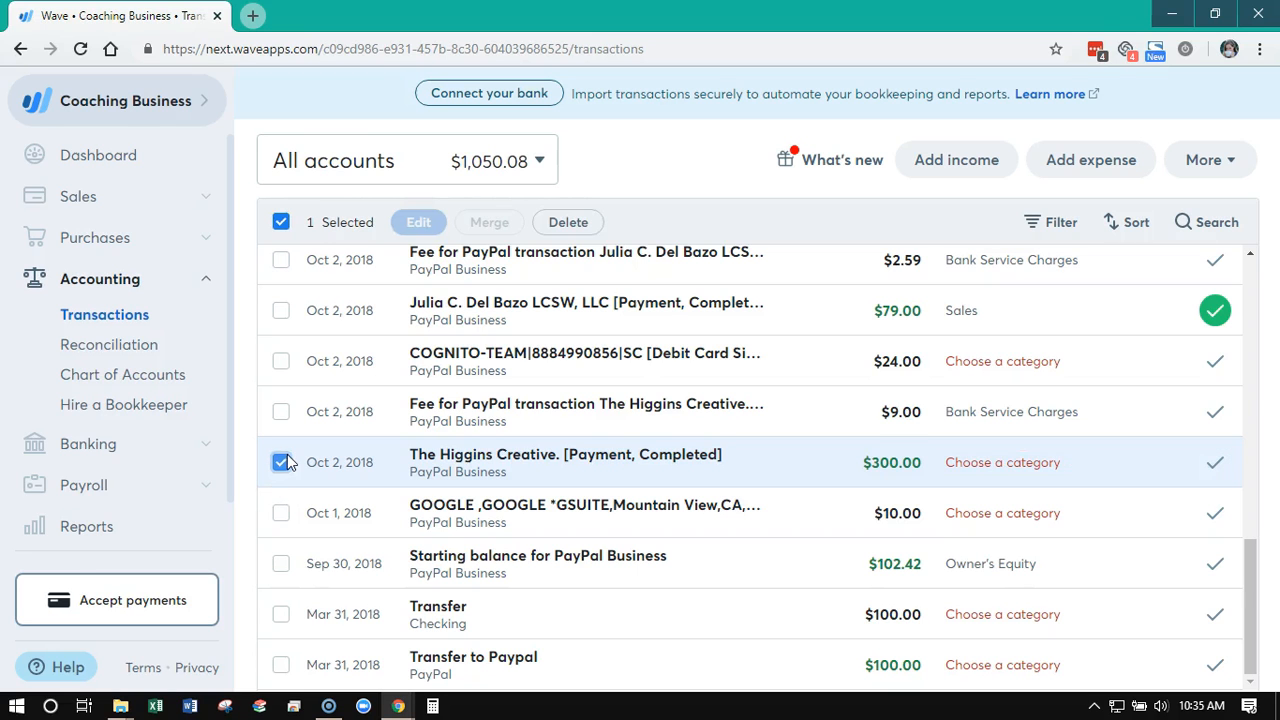
Add the uncategorized Oct 8 customer payment of $49.00 to the selection
scroll(806, 534, "up", 3)
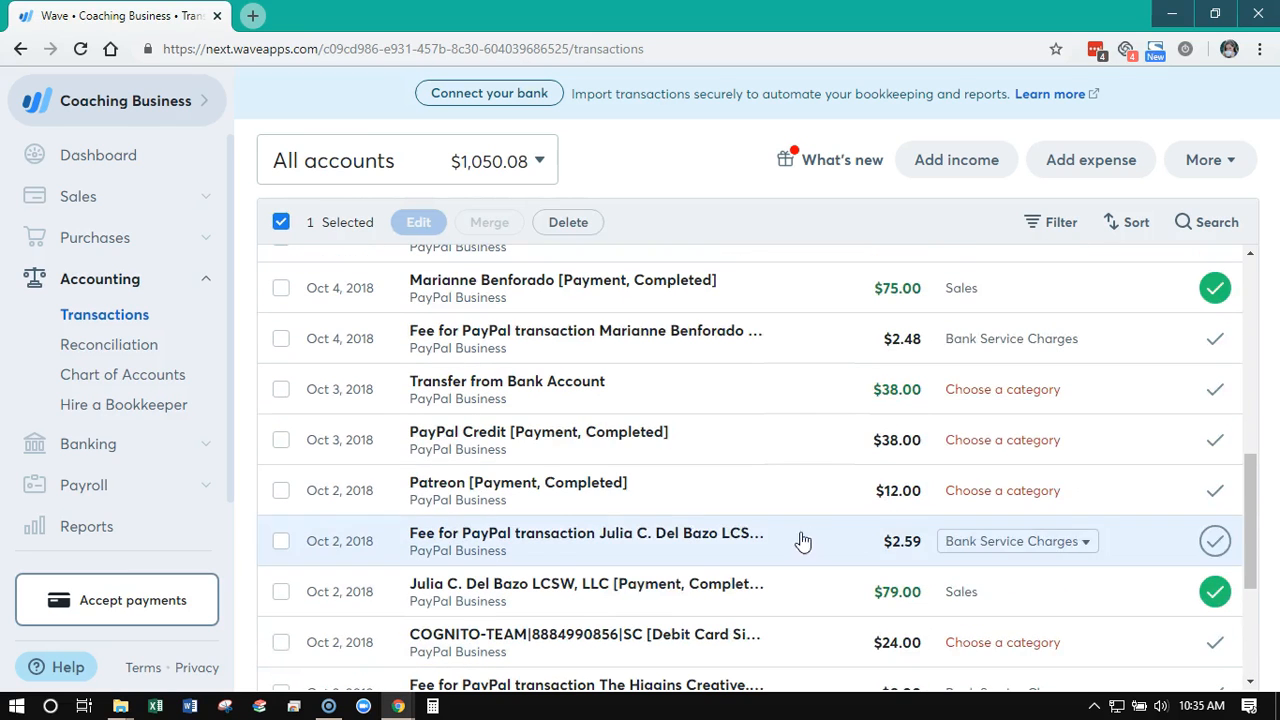
scroll(405, 520, "up", 1)
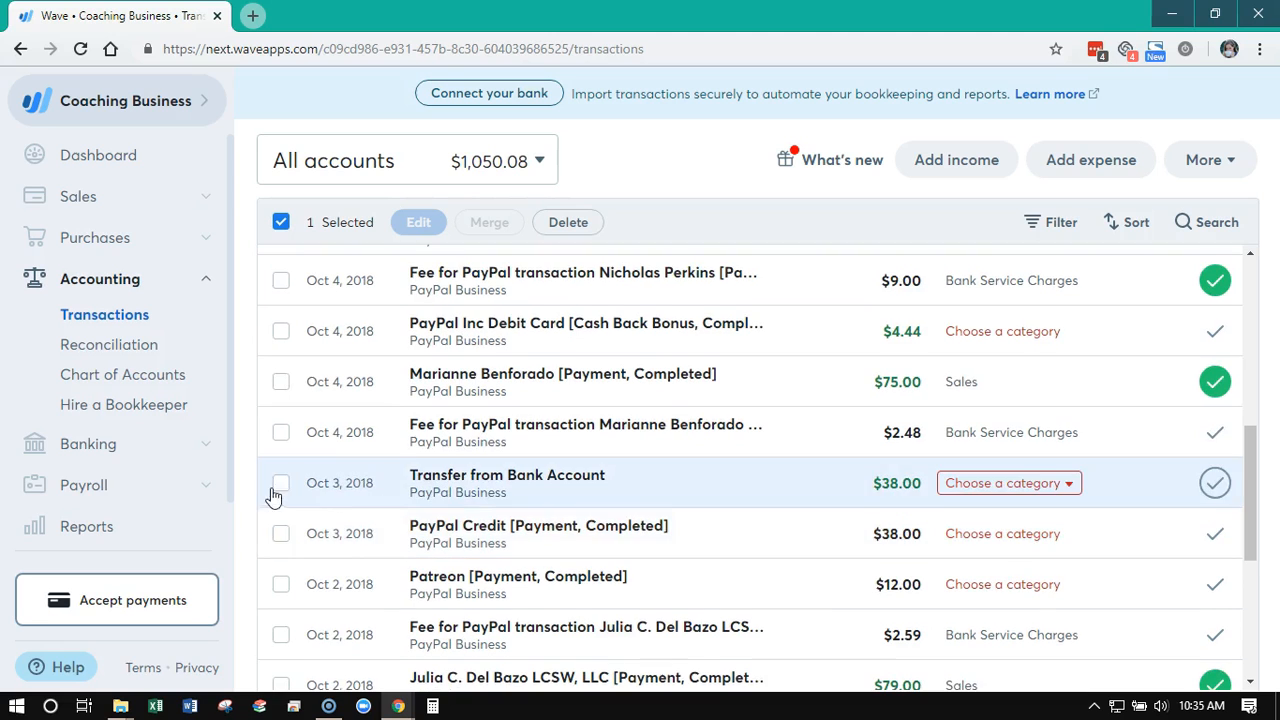
scroll(400, 520, "up", 2)
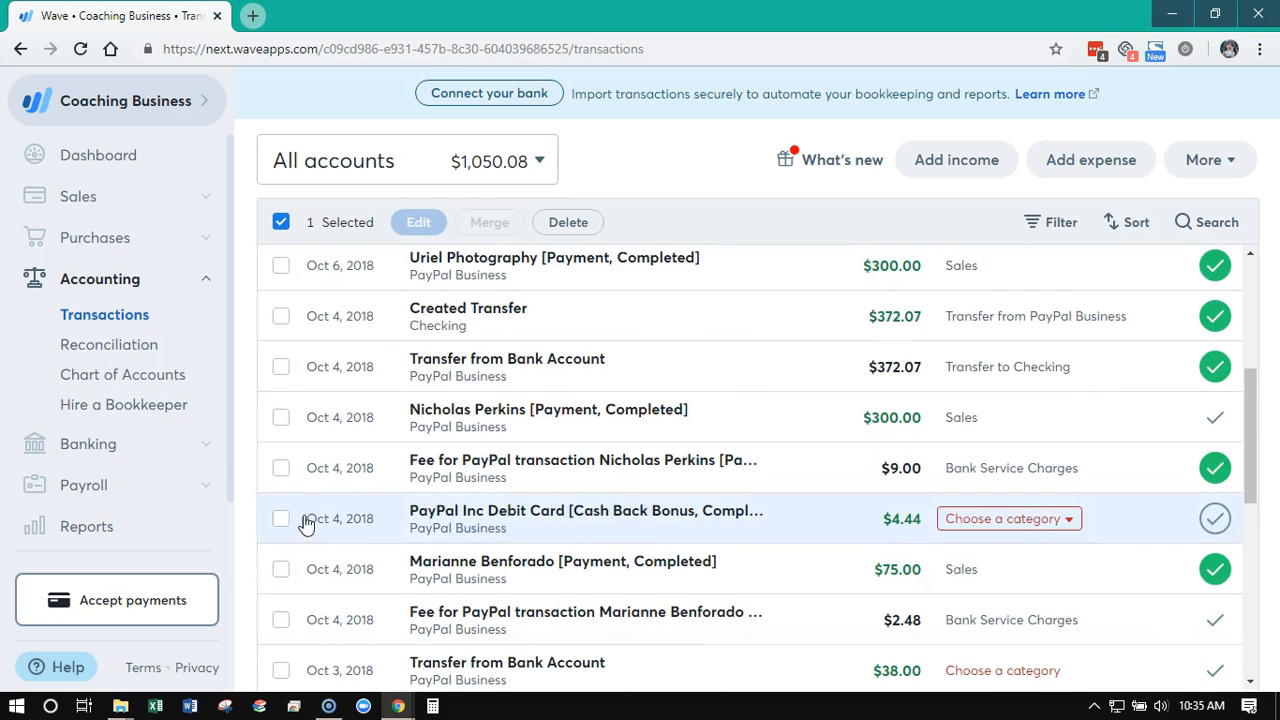
scroll(305, 524, "up", 2)
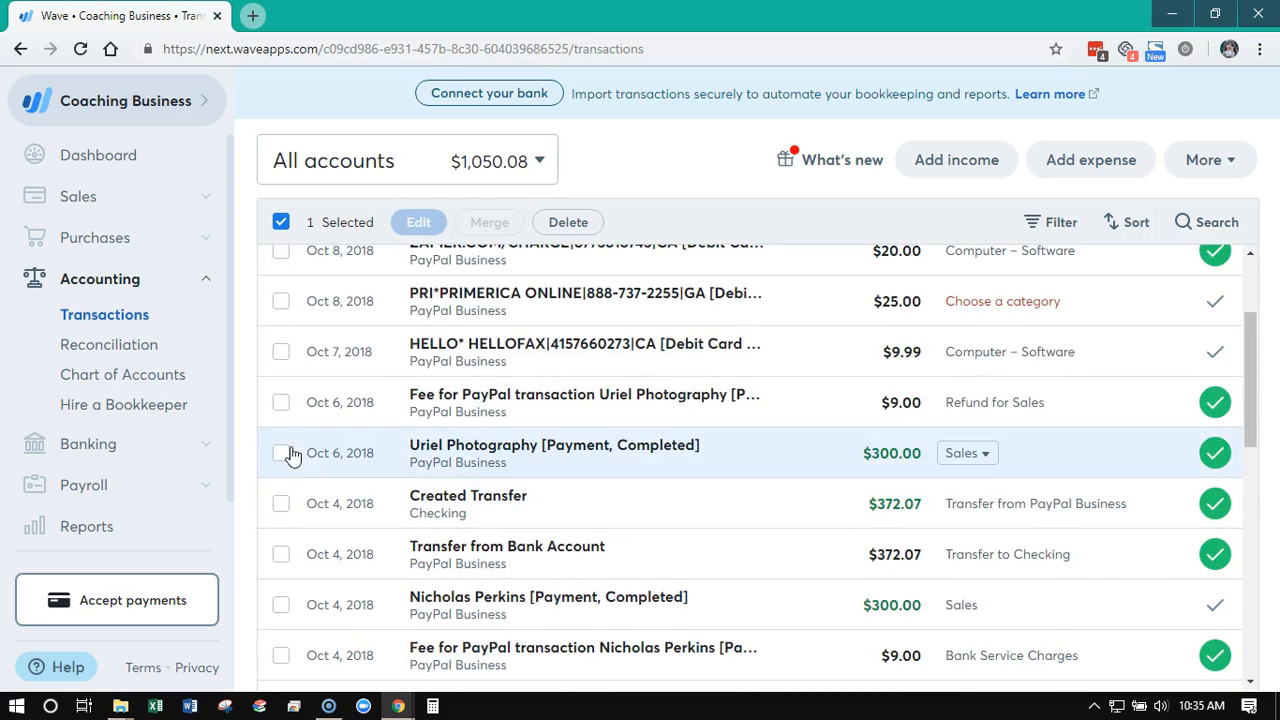
scroll(278, 458, "up", 1)
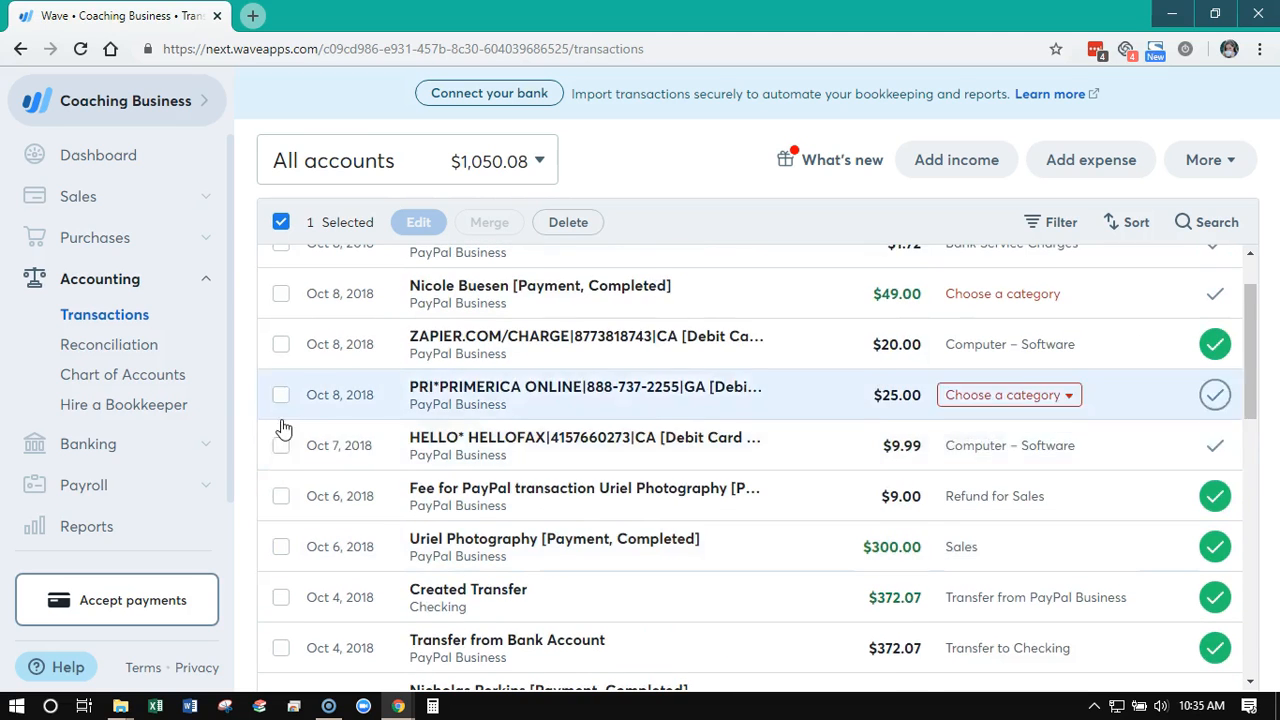
scroll(283, 428, "up", 1)
left_click(281, 371)
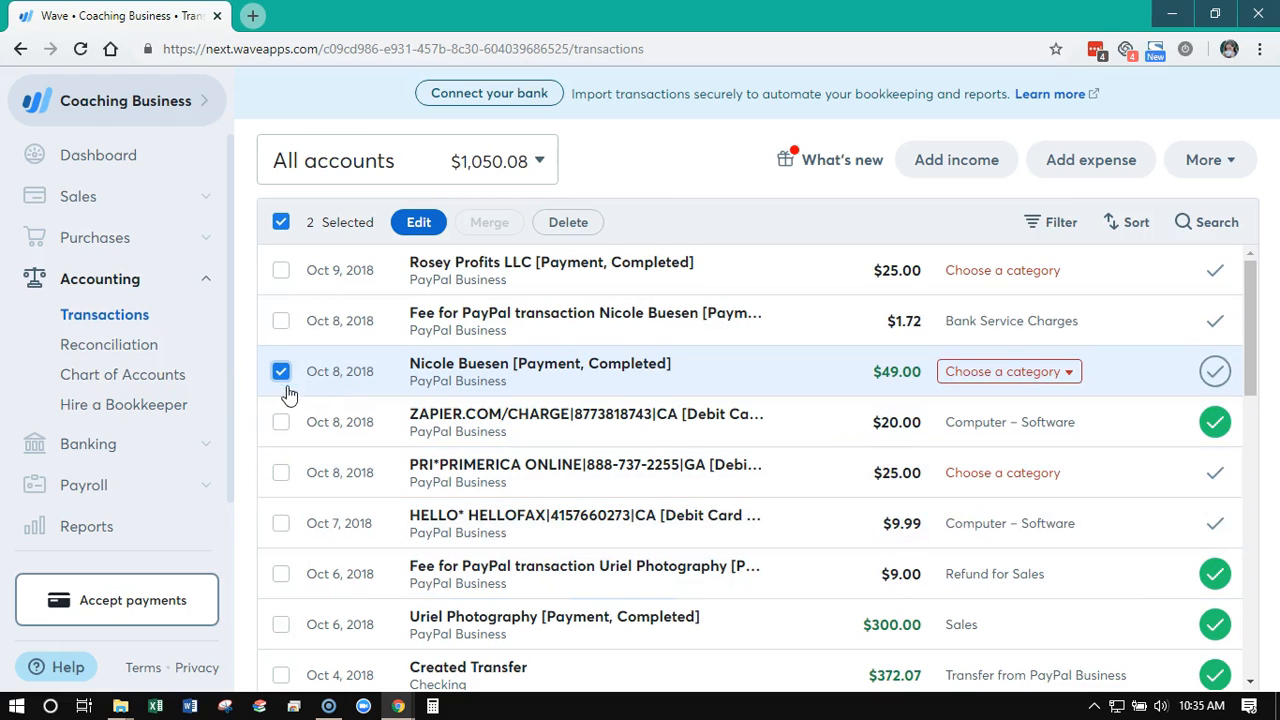
Start a bulk edit of the two selected payments and set their category to Consulting Income
scroll(280, 400, "down", 5)
scroll(278, 557, "up", 3)
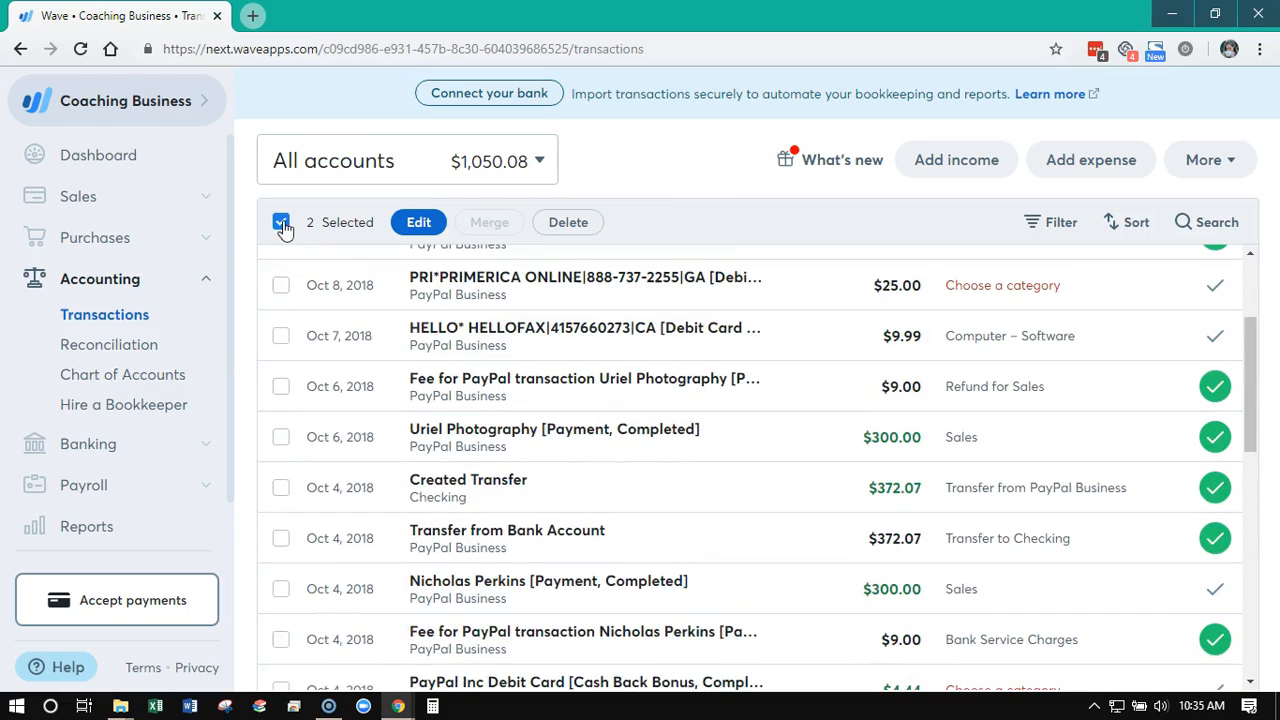
left_click(418, 226)
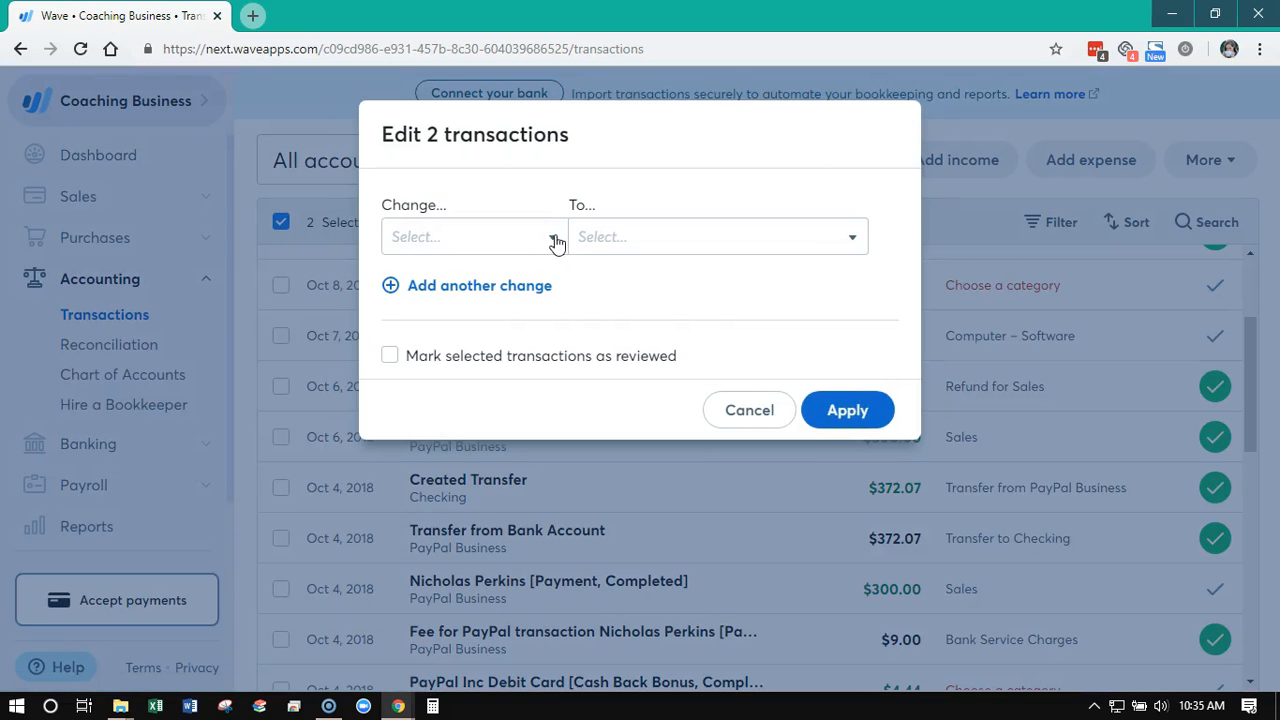
left_click(555, 244)
left_click(490, 276)
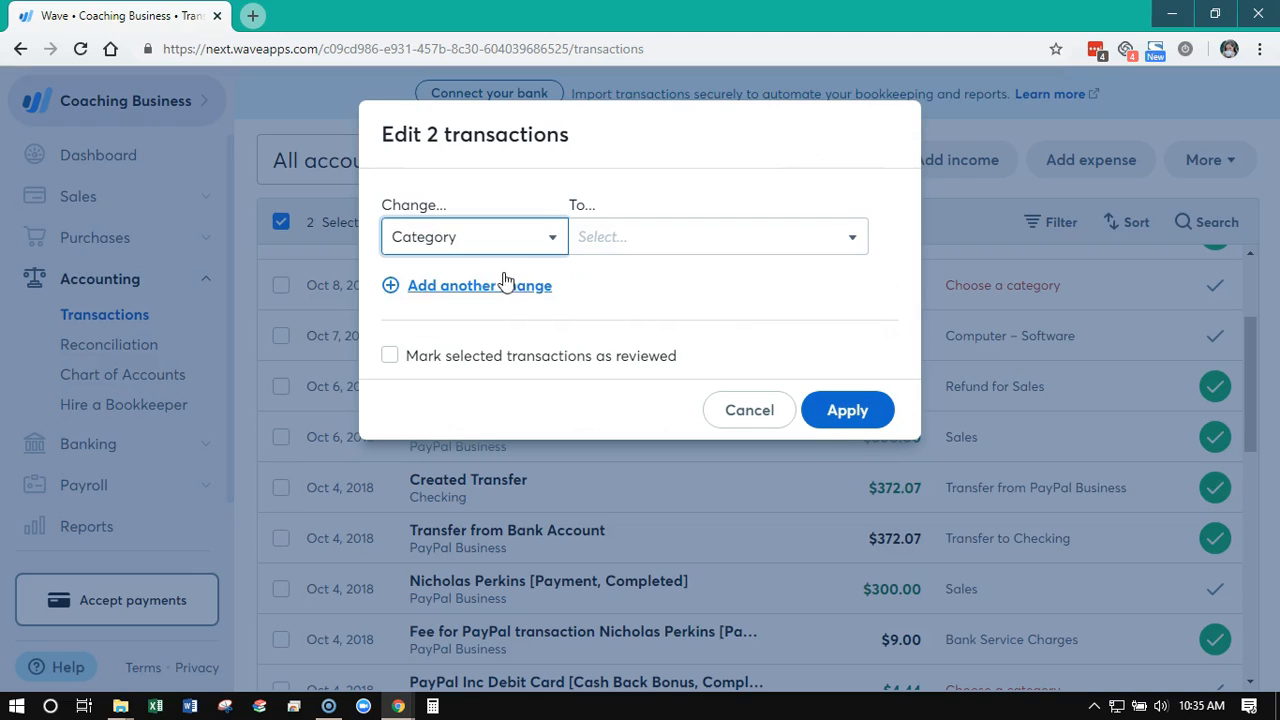
left_click(772, 250)
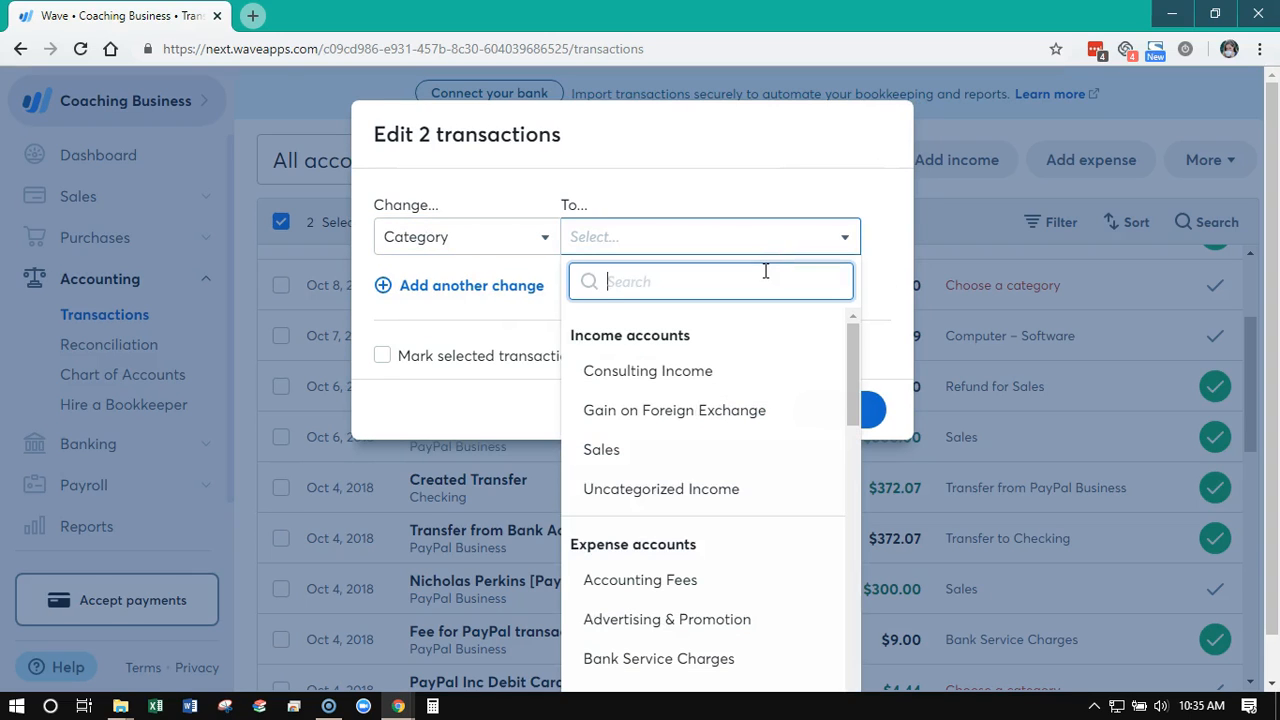
left_click(723, 375)
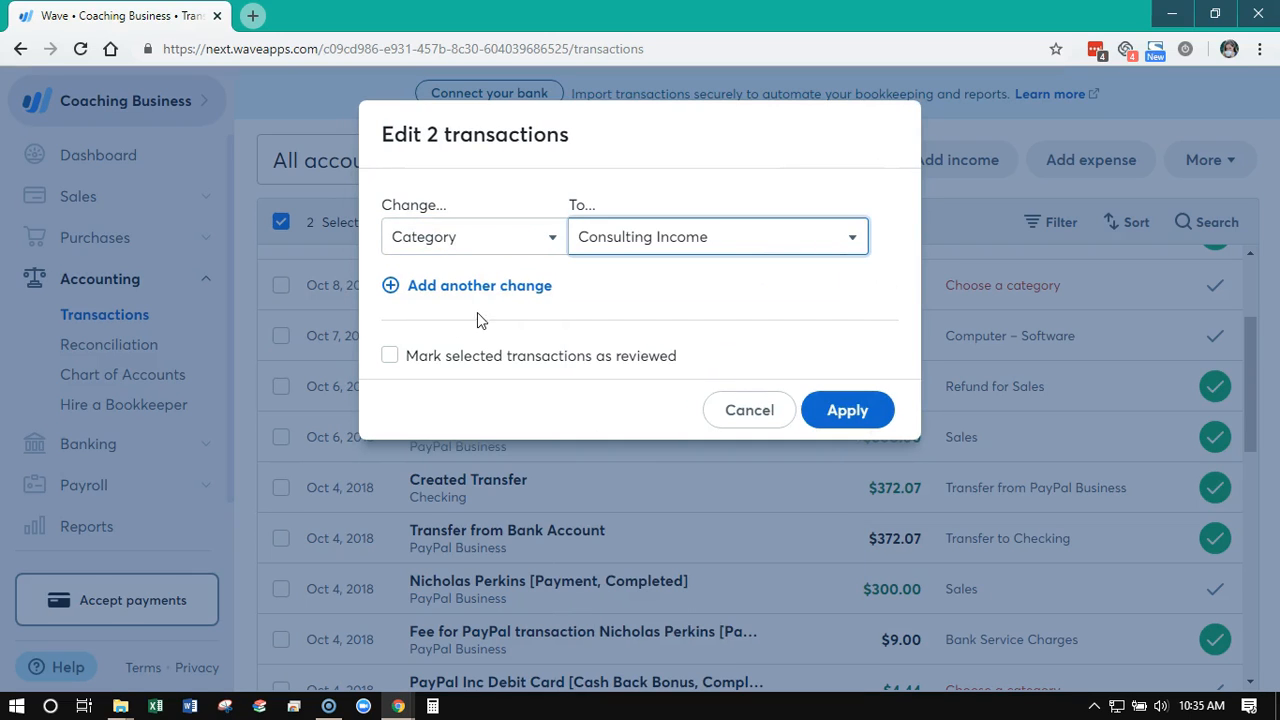
left_click(400, 286)
left_click(486, 318)
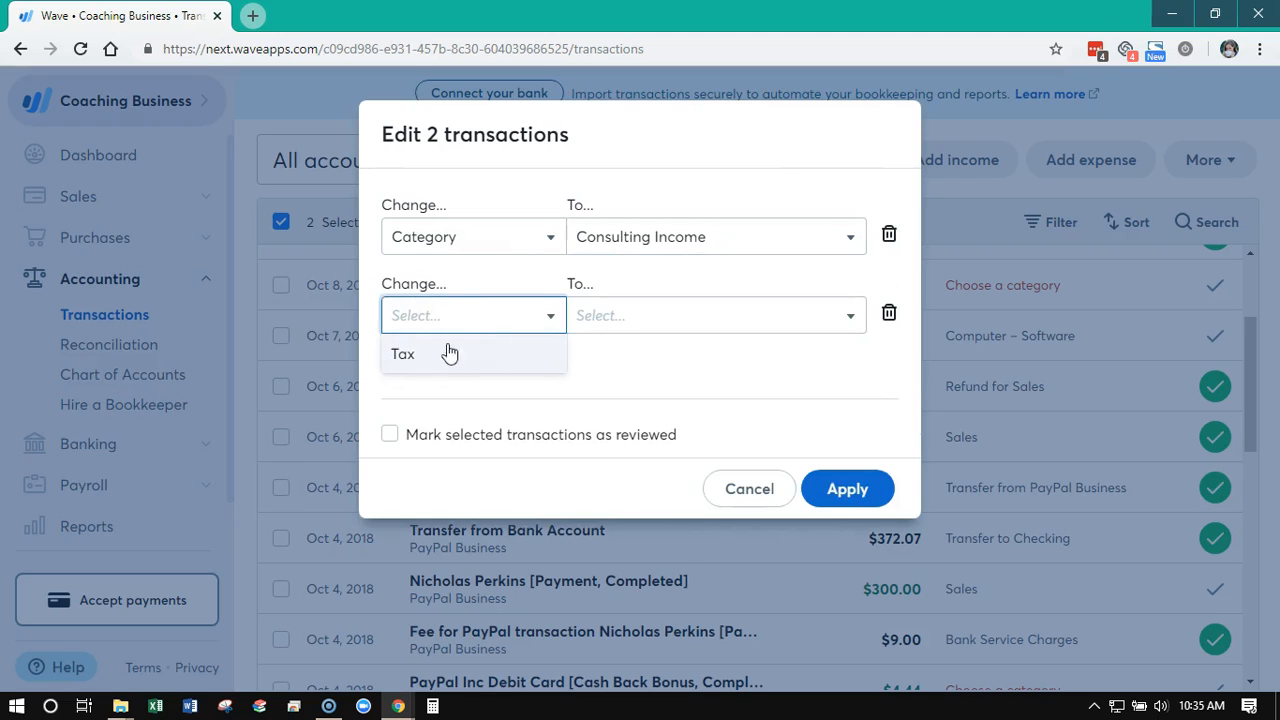
left_click(400, 354)
left_click(695, 328)
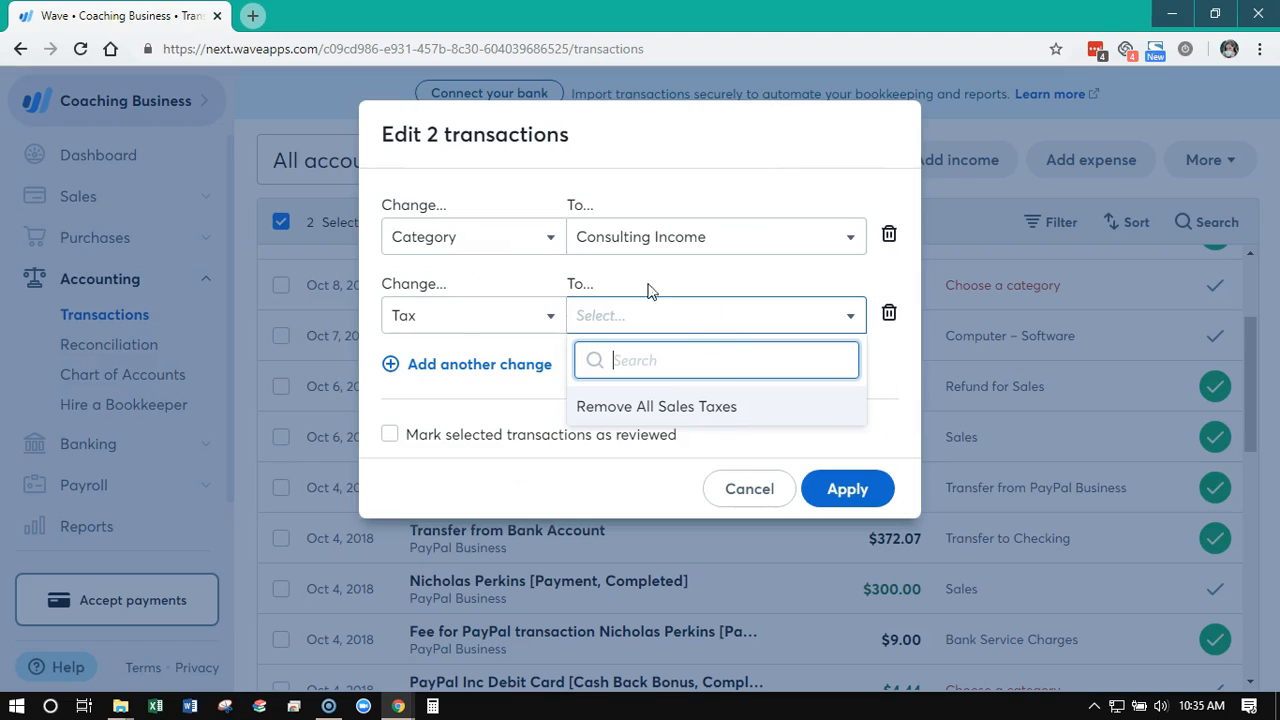
left_click(889, 313)
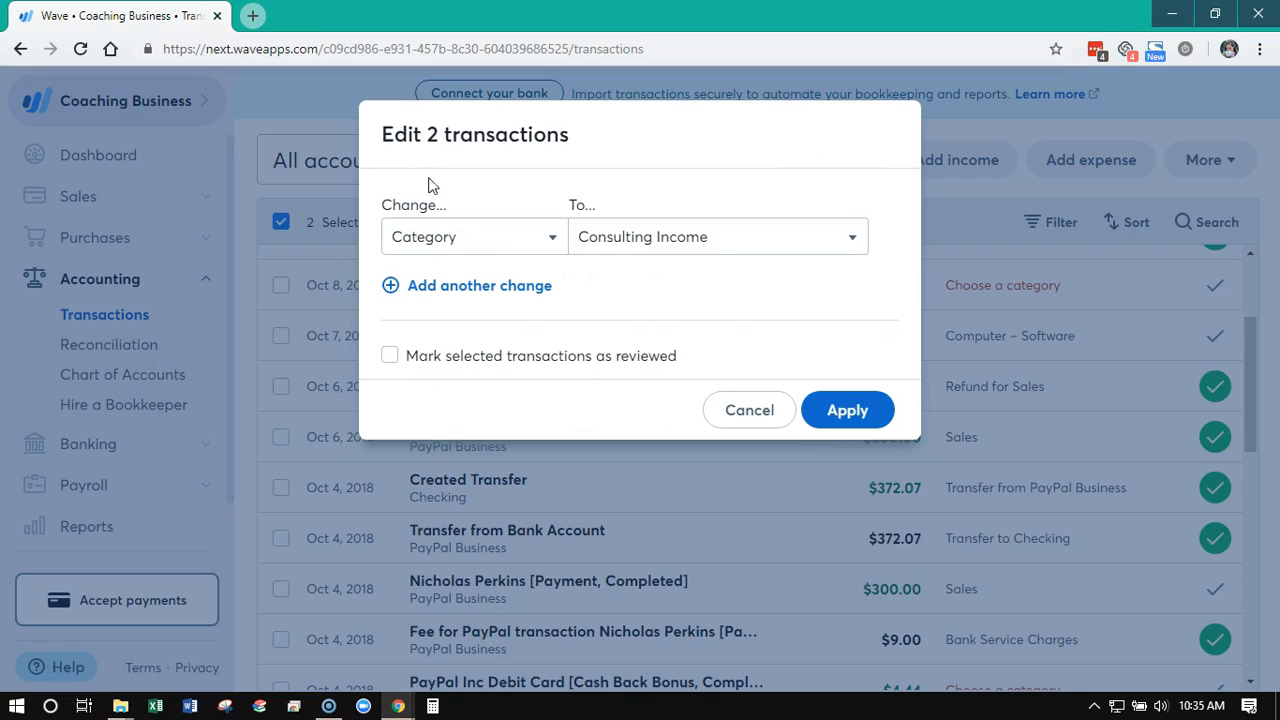
Mark the selected transactions as reviewed, apply the bulk changes and close the summary
left_click(392, 360)
left_click(838, 424)
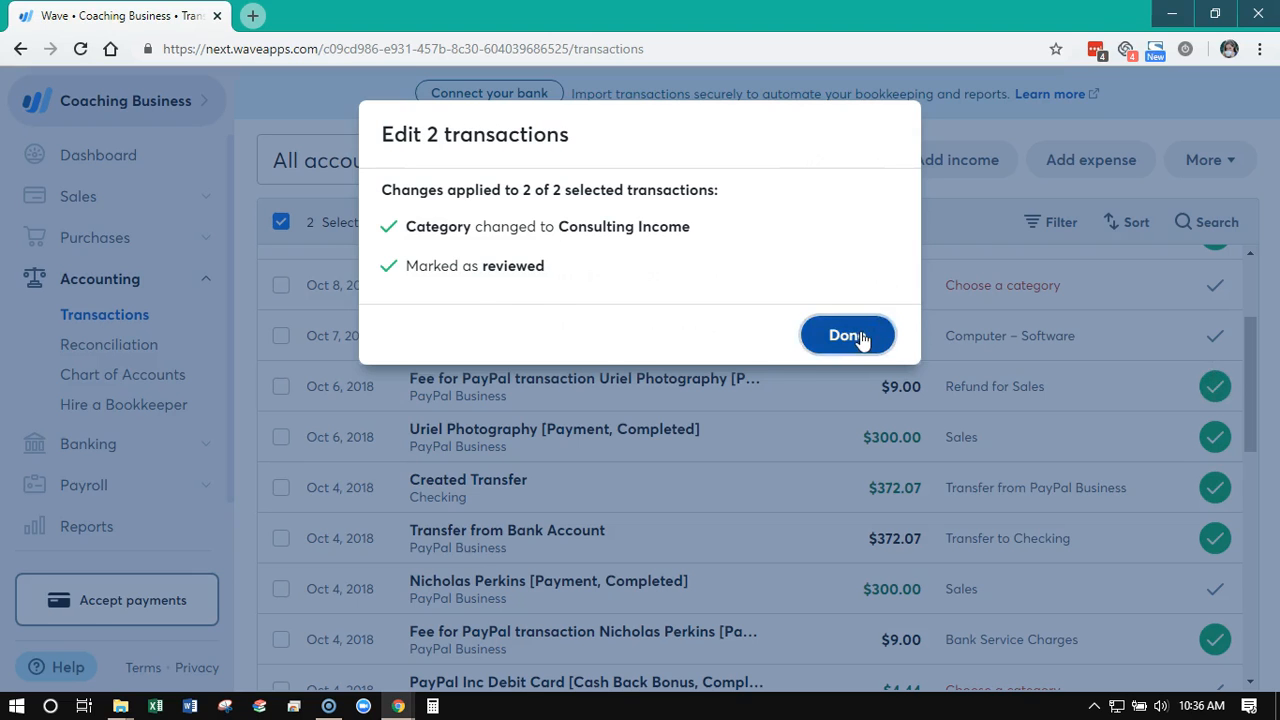
left_click(848, 336)
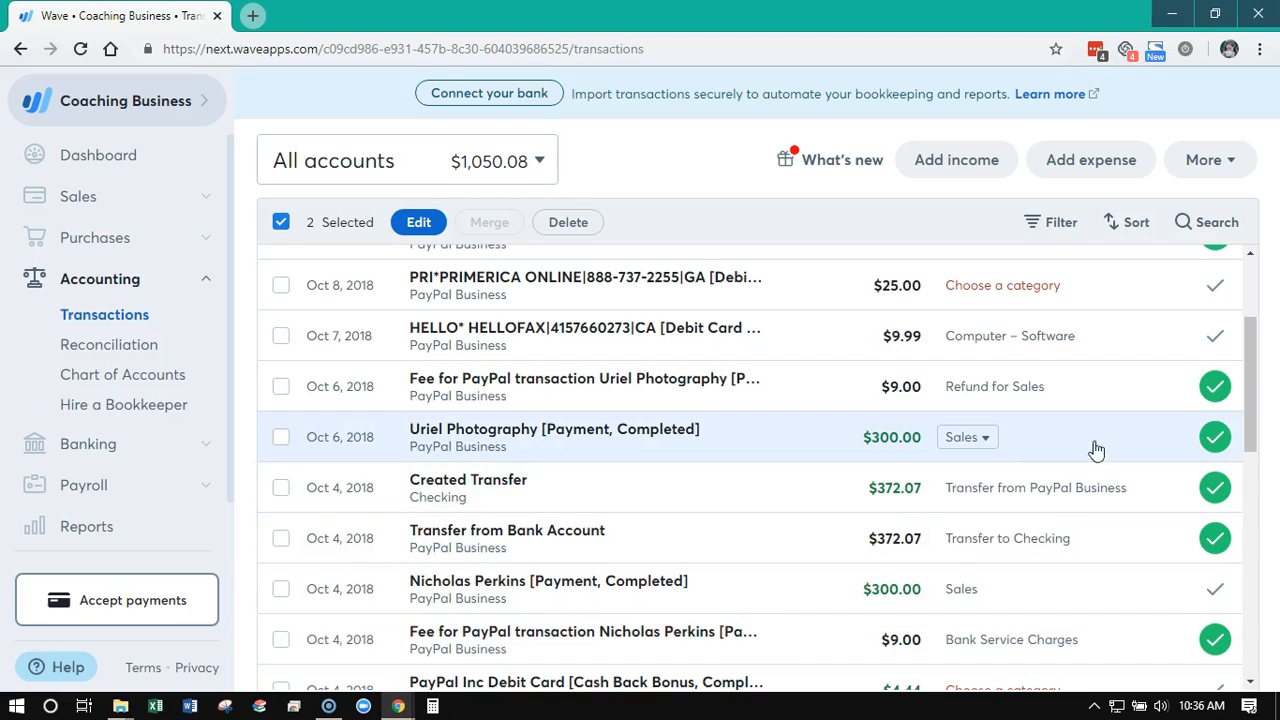
Look over the description search and the date sorting options for the transaction list
left_click(983, 440)
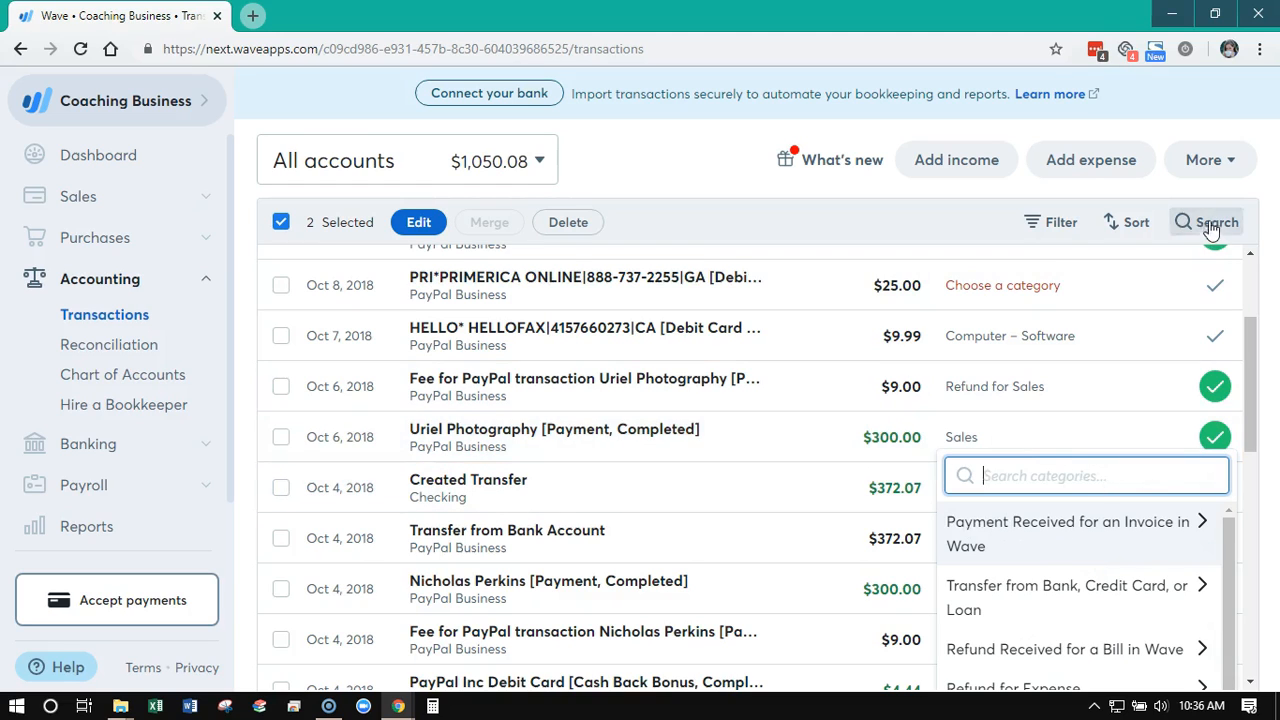
left_click(1211, 224)
left_click(1114, 226)
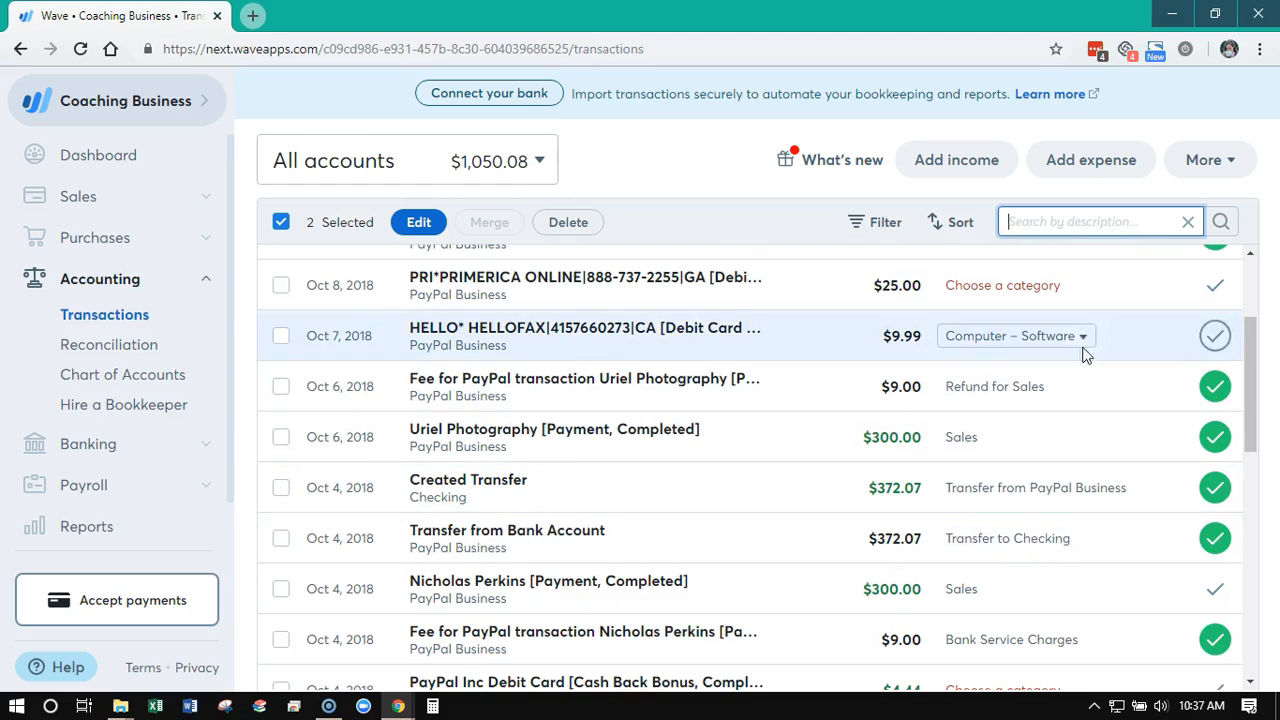
left_click(948, 230)
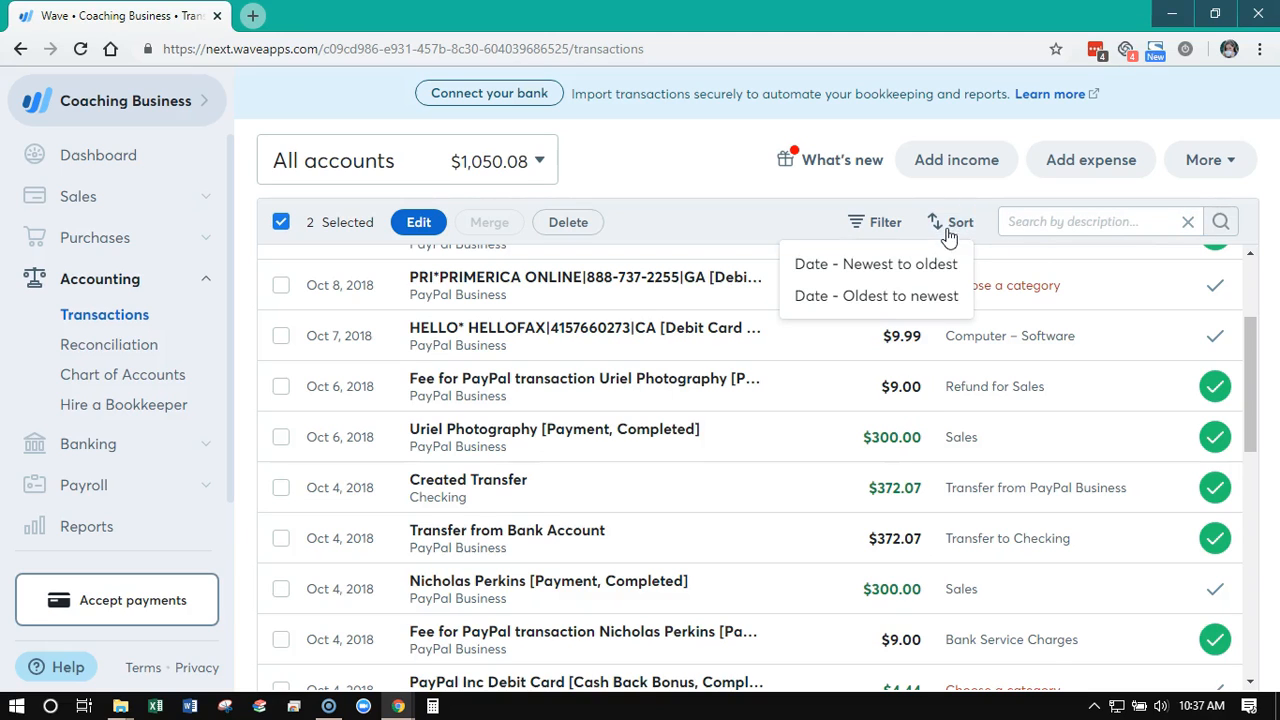
Examine the category, status and type filters available for transactions and hide the filter options
left_click(877, 224)
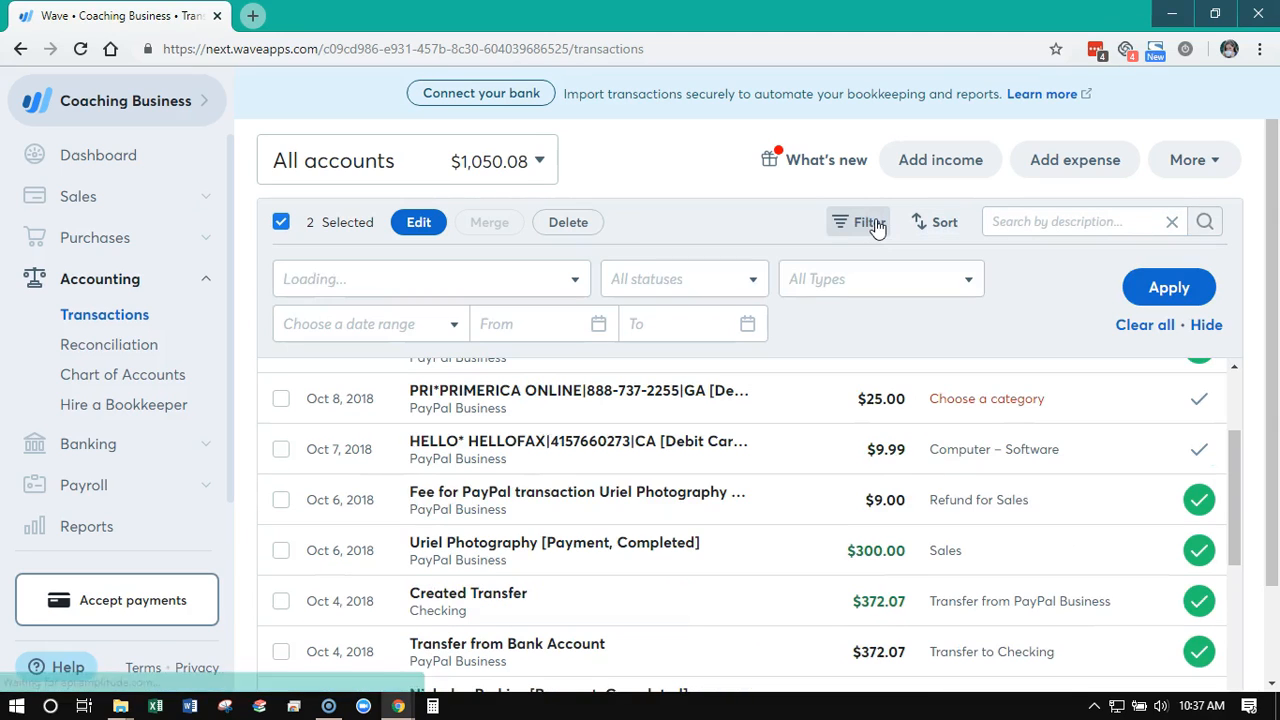
left_click(572, 287)
left_click(573, 288)
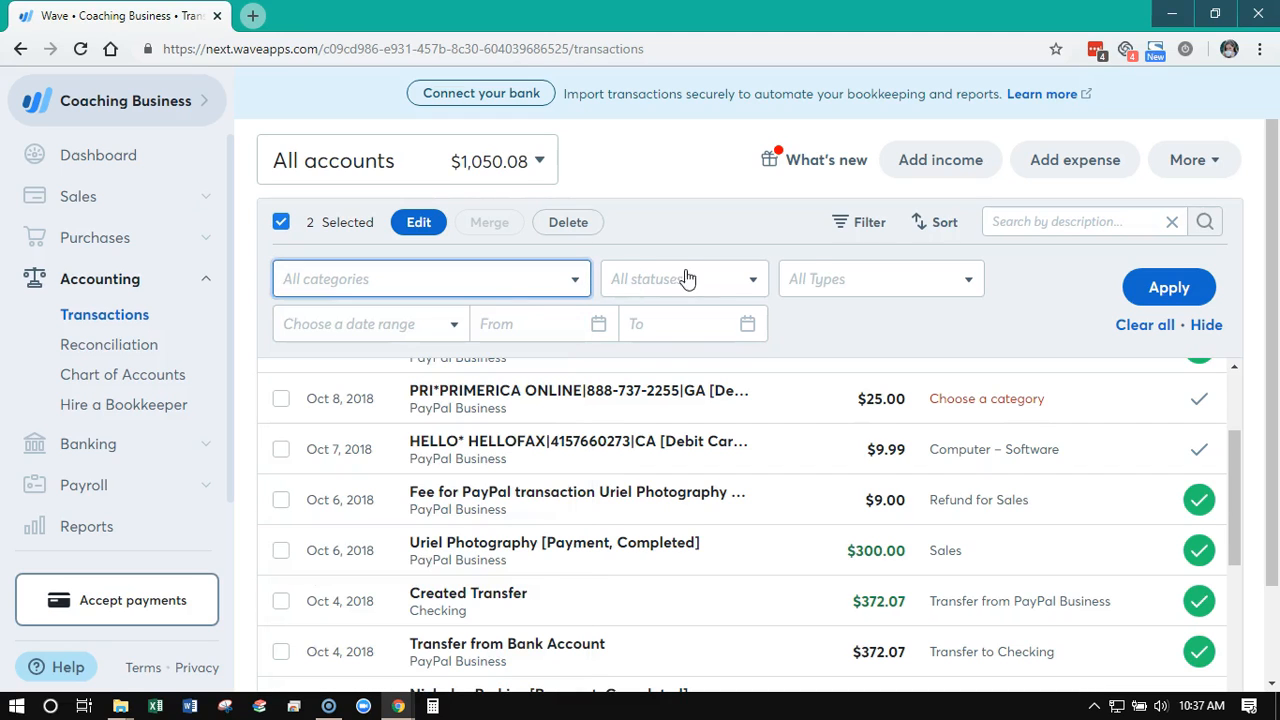
left_click(690, 279)
left_click(731, 277)
left_click(828, 279)
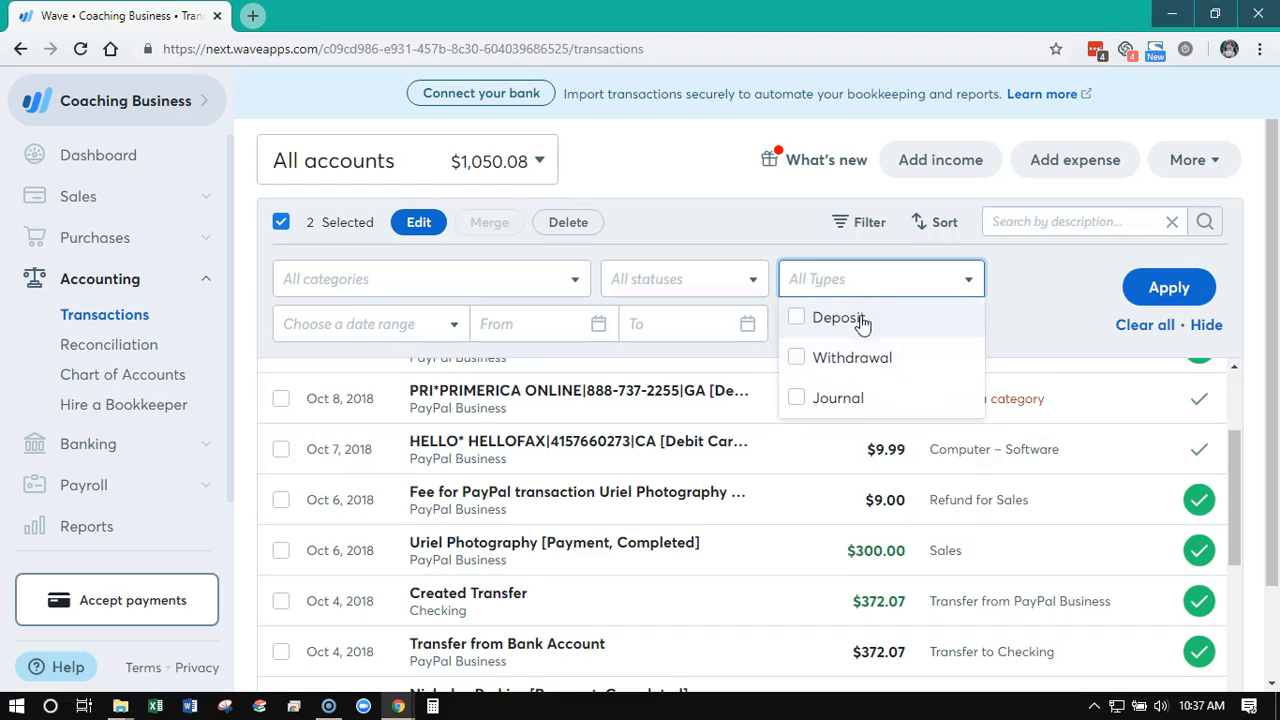
left_click(911, 280)
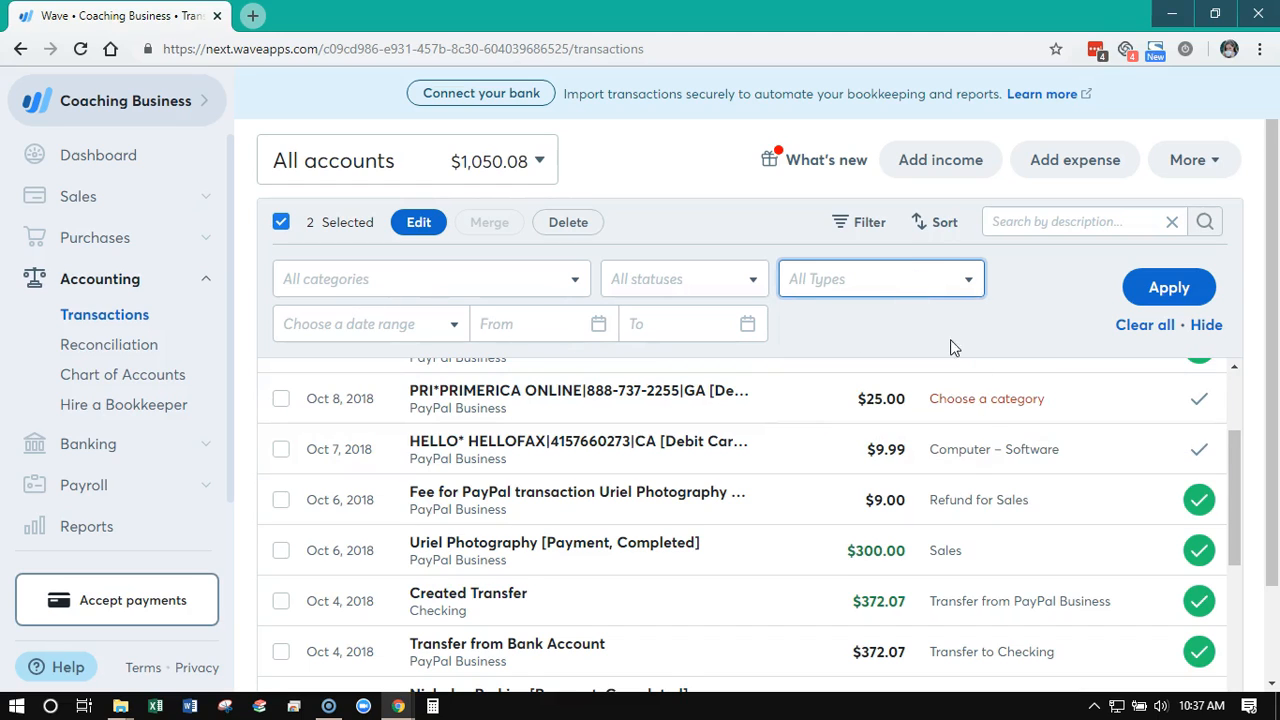
left_click(1204, 325)
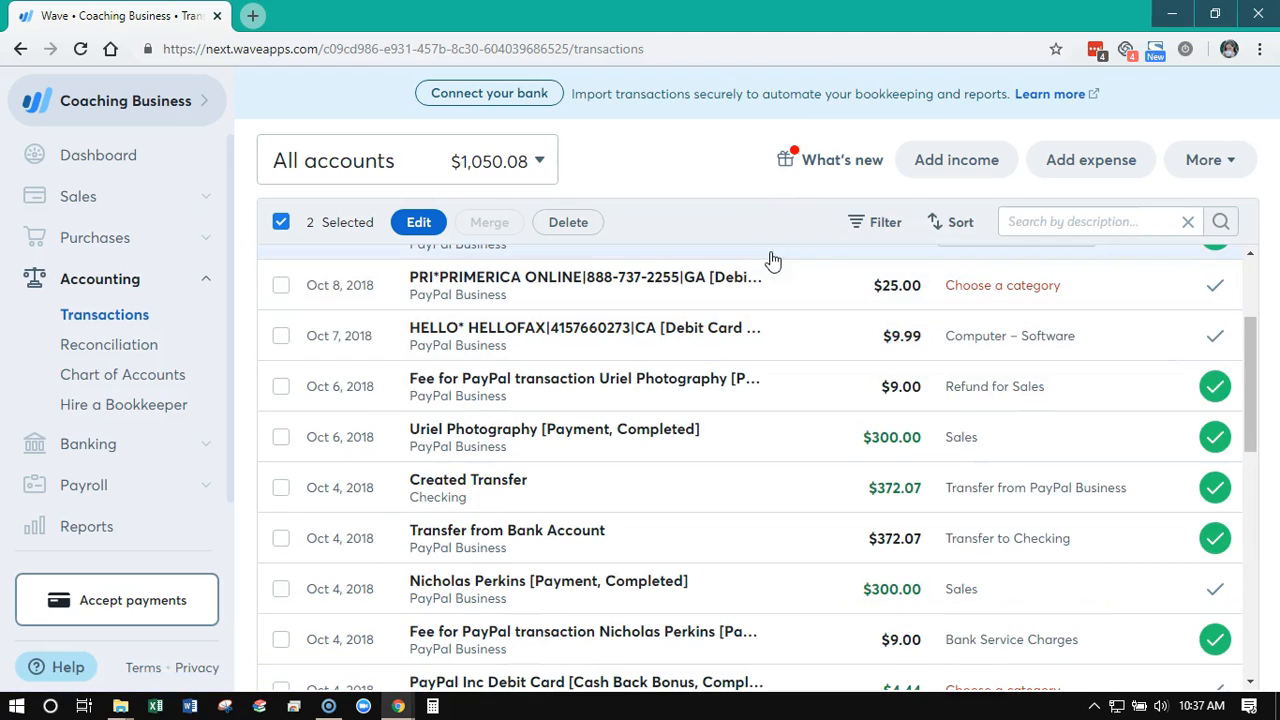
Deselect all transactions and return to the newest entries in the list
left_click(280, 223)
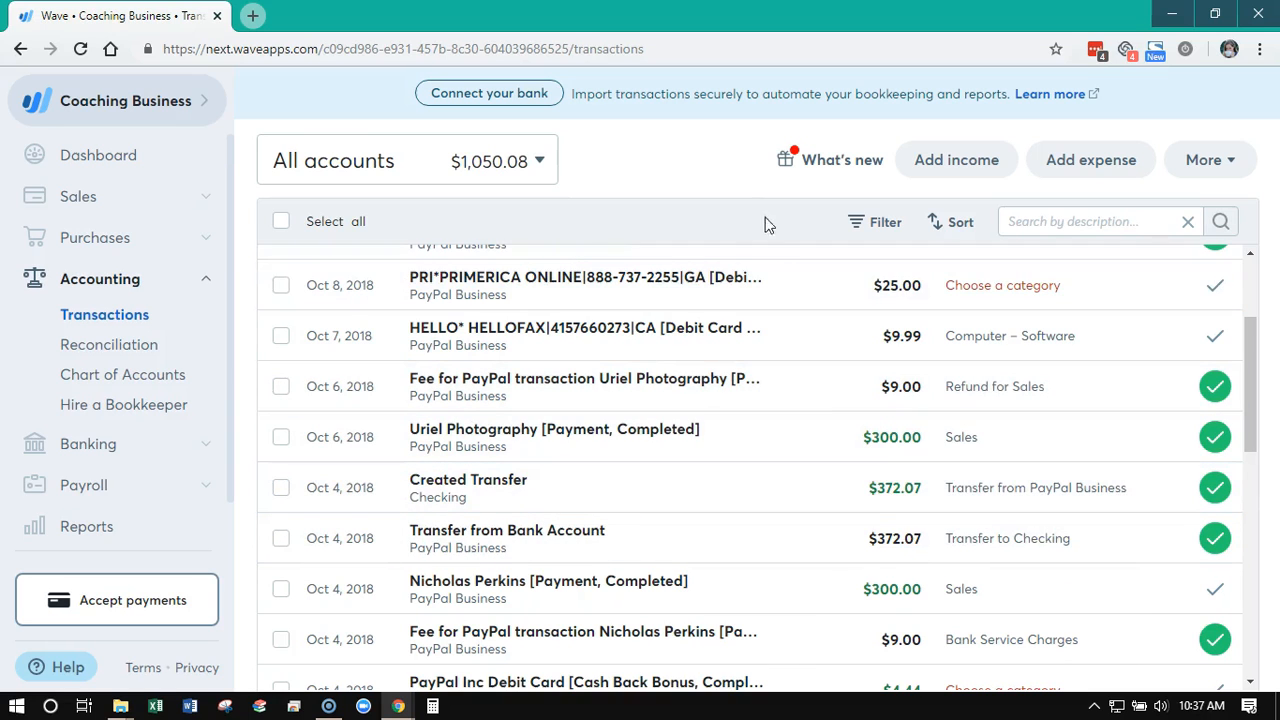
scroll(800, 330, "up", 2)
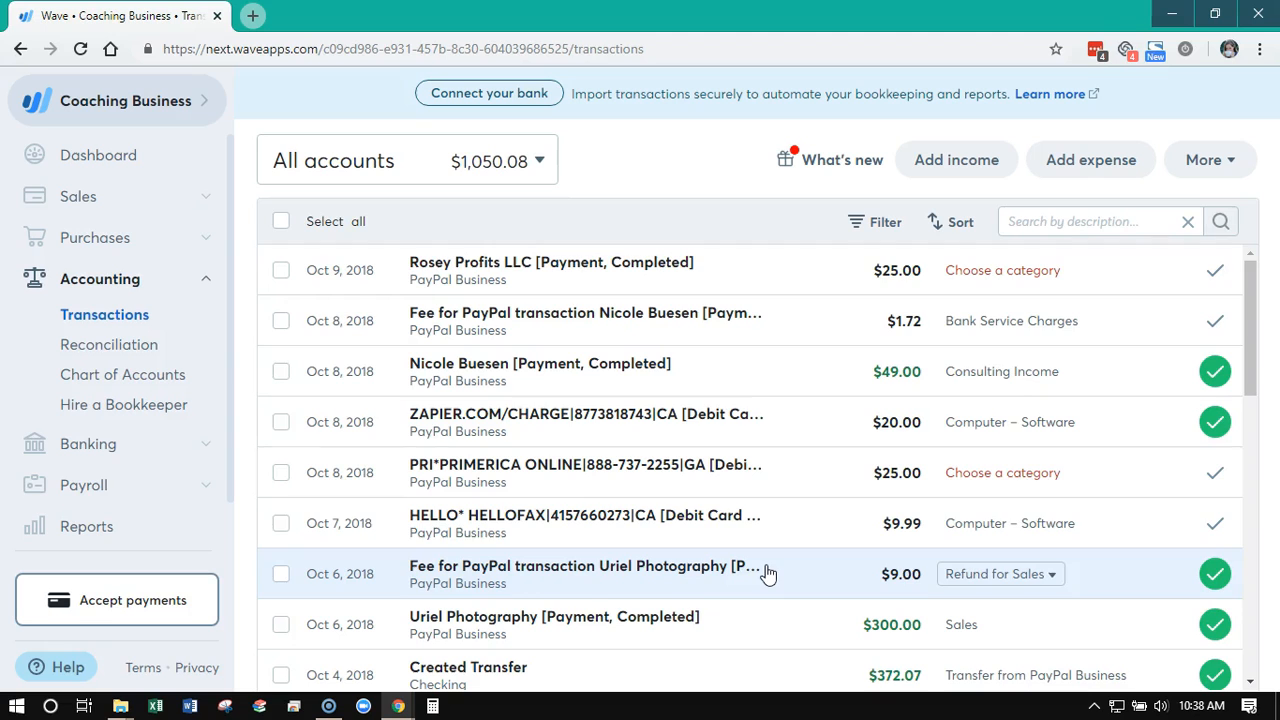
Add an income transaction described as "income", deposited to the Checking account with a total amount of 100.00
left_click(988, 171)
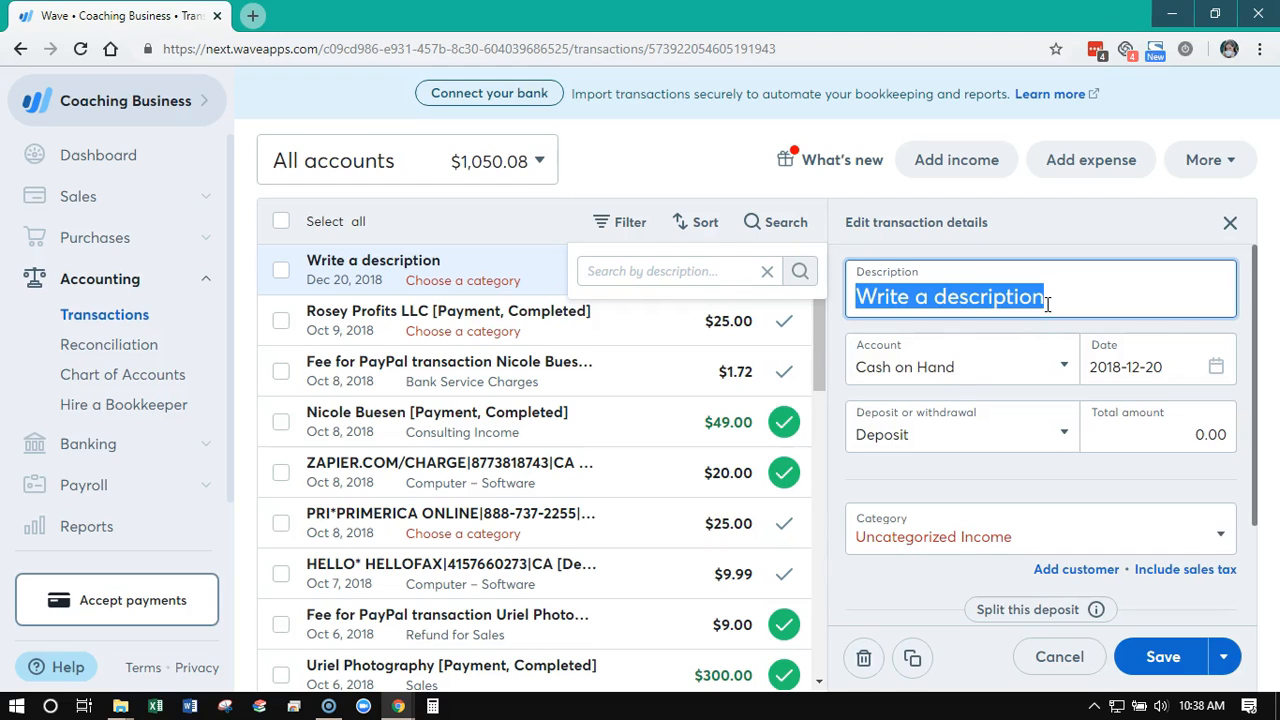
type("income")
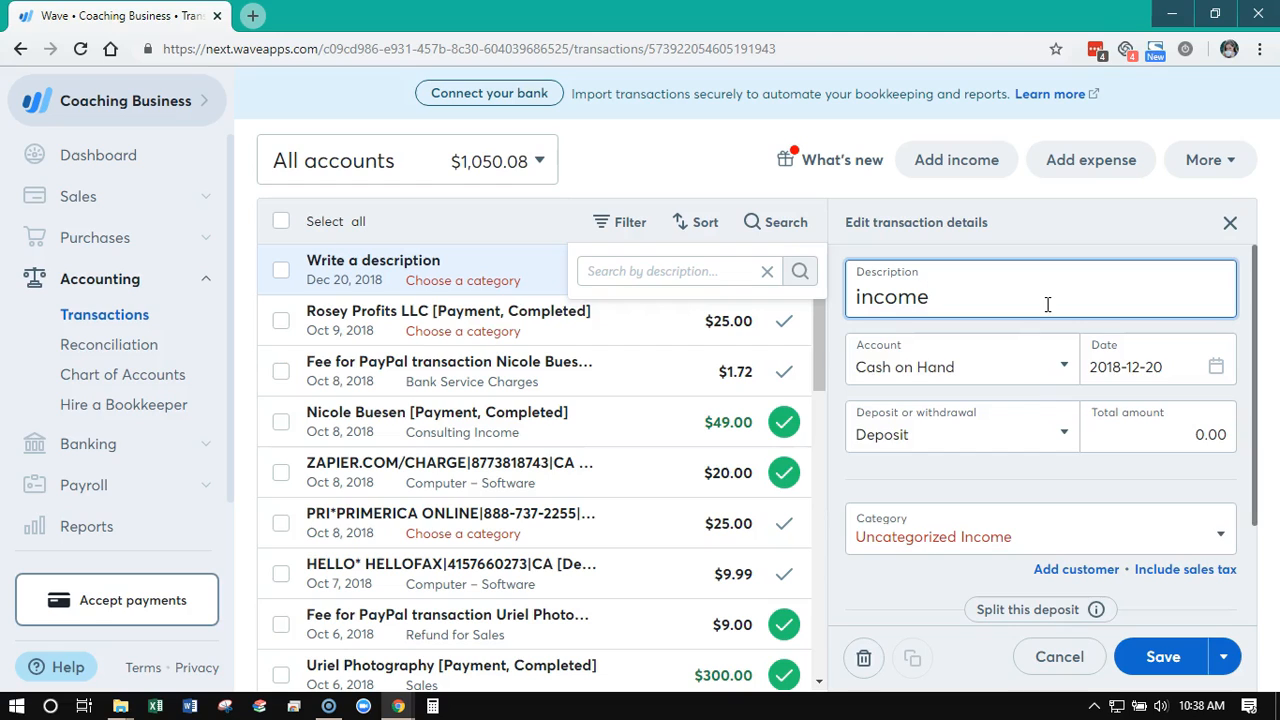
left_click(1026, 385)
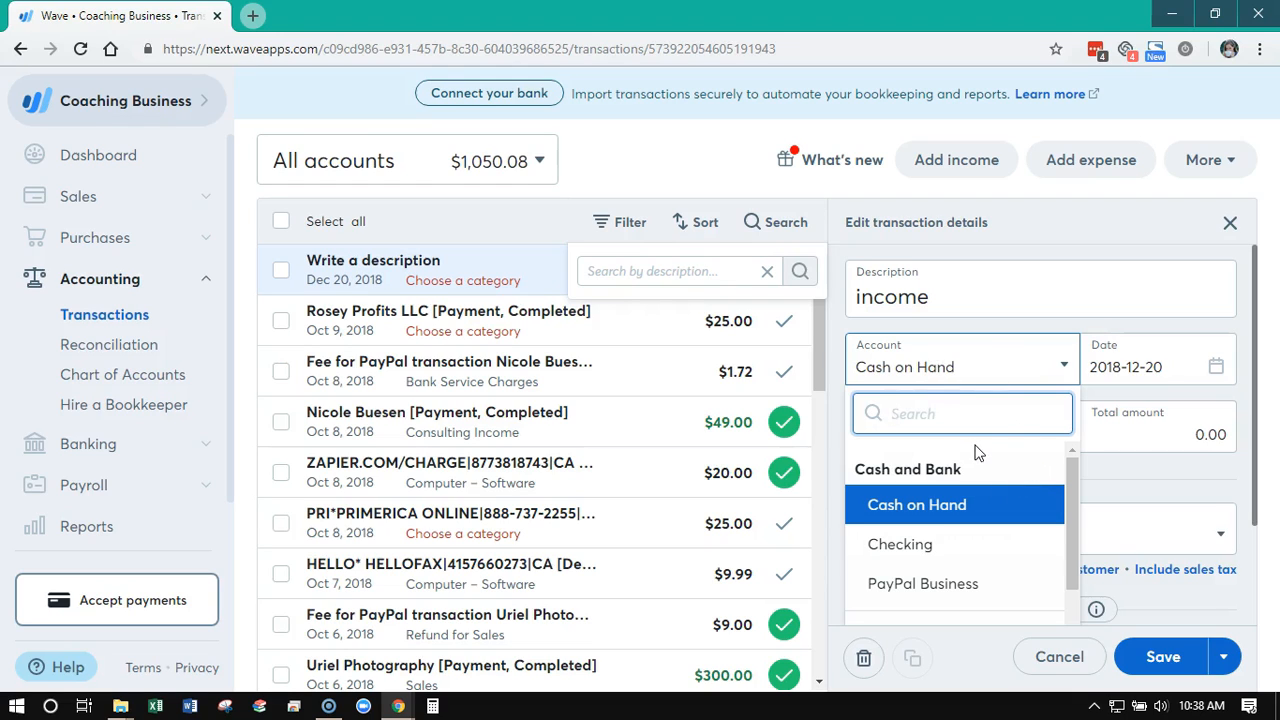
left_click(953, 551)
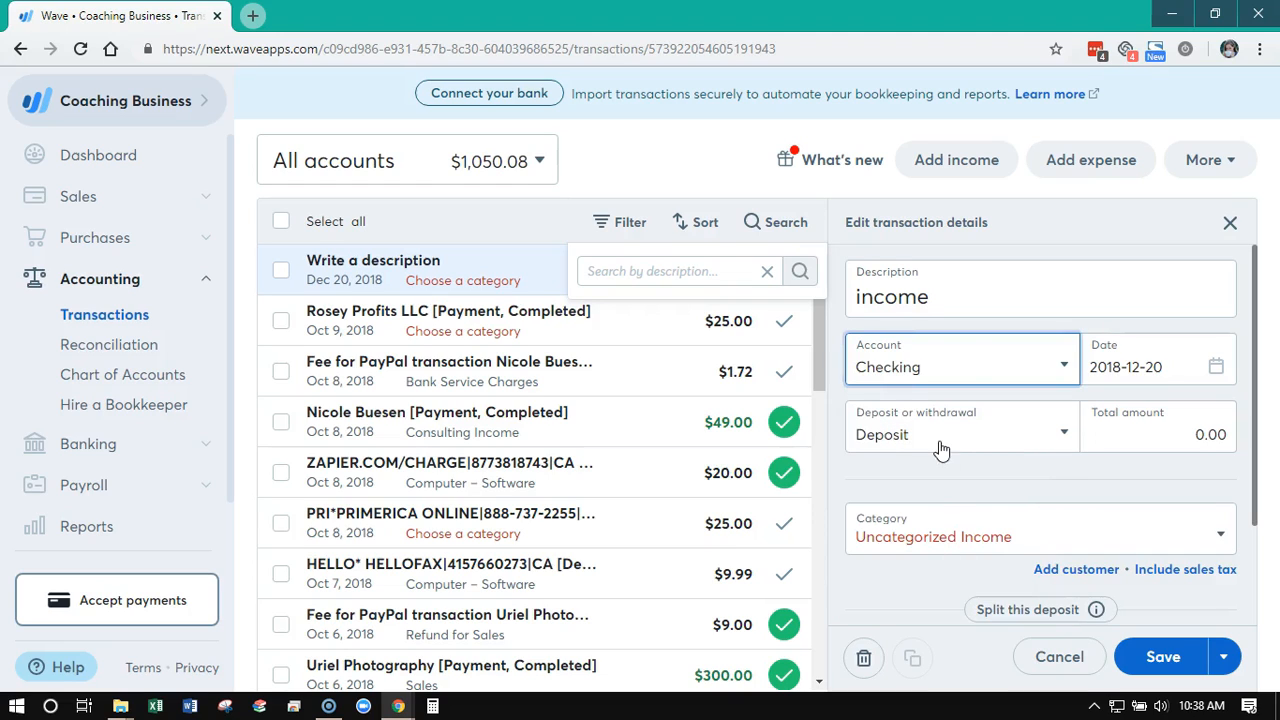
left_click(1163, 440)
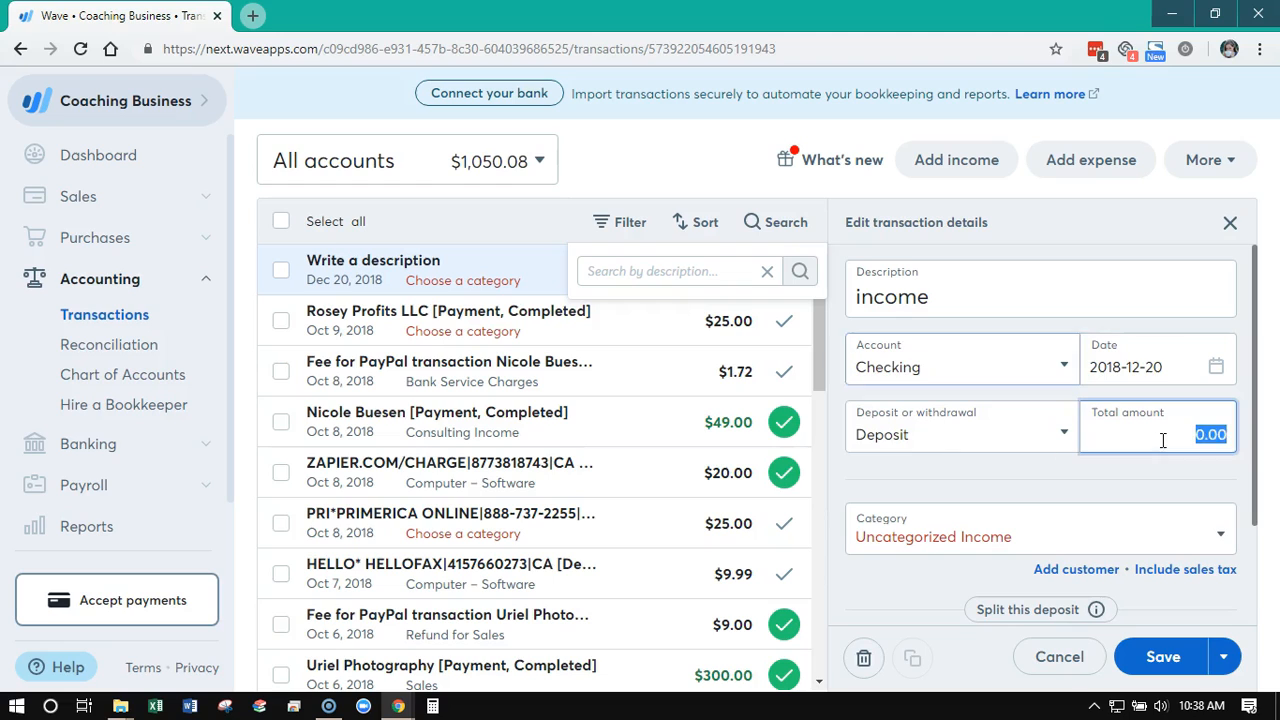
left_click(1163, 440)
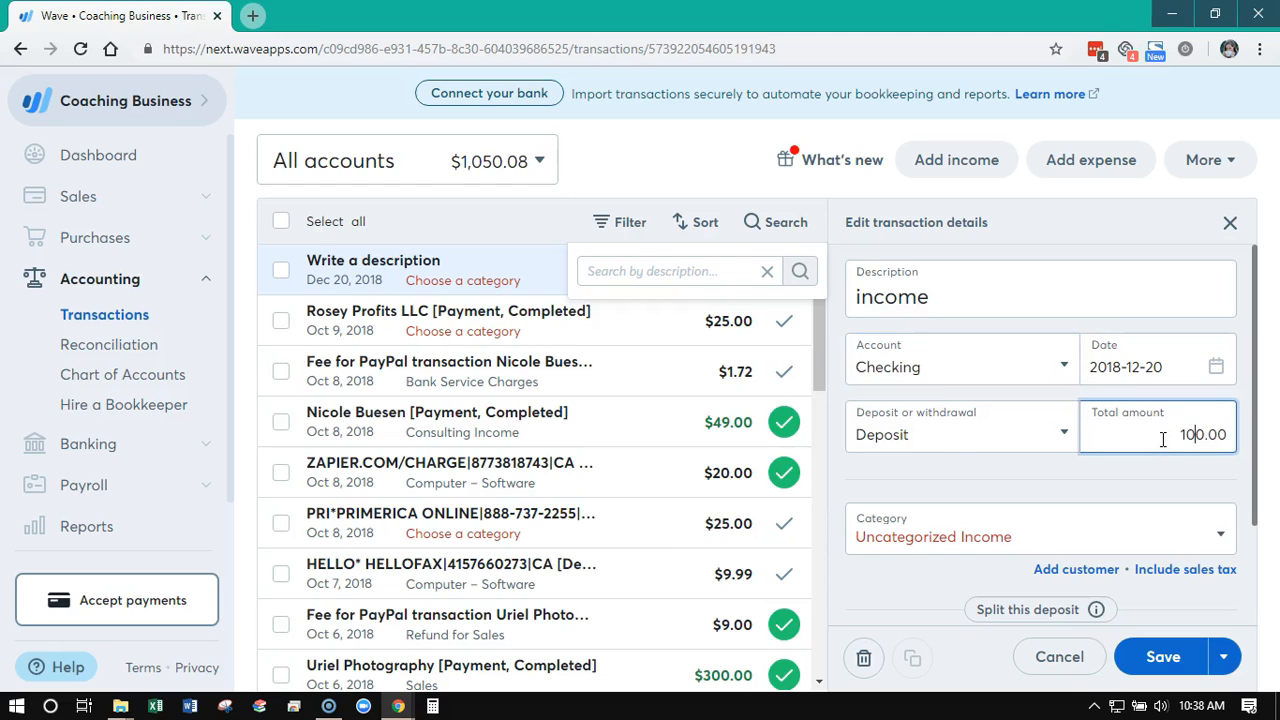
Categorize the new income transaction as Consulting Income
scroll(1106, 469, "down", 2)
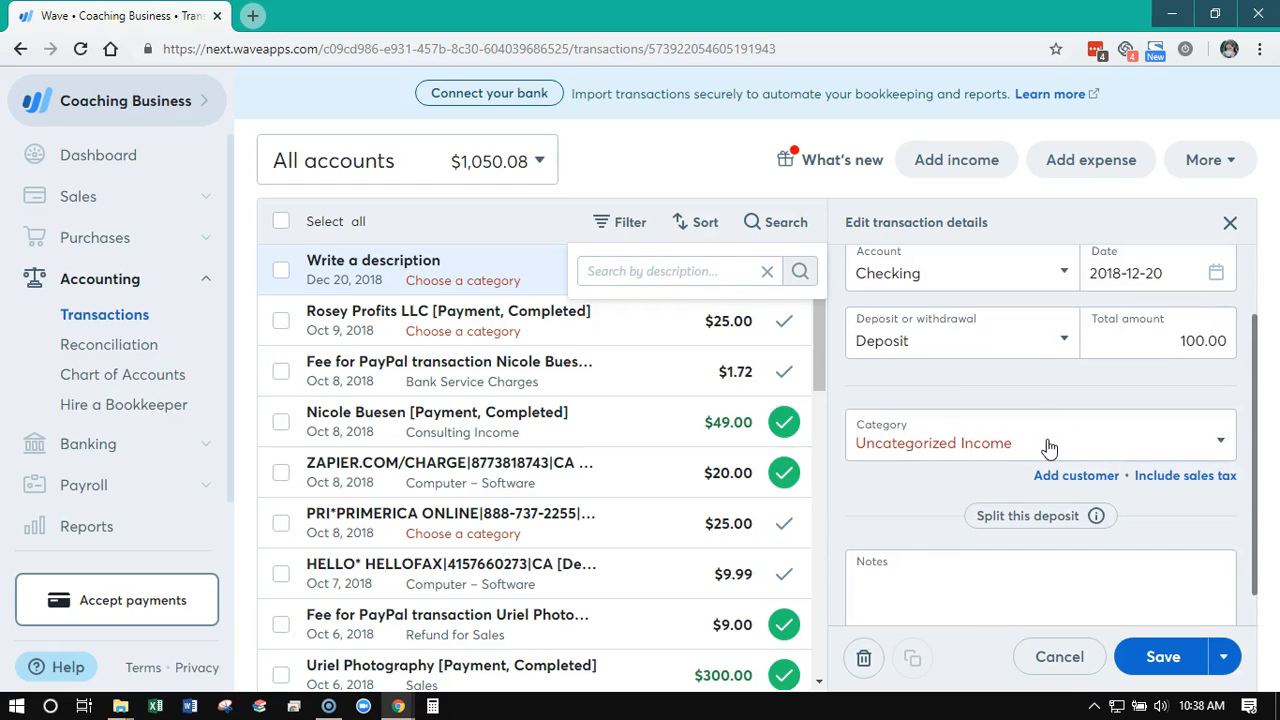
left_click(1050, 452)
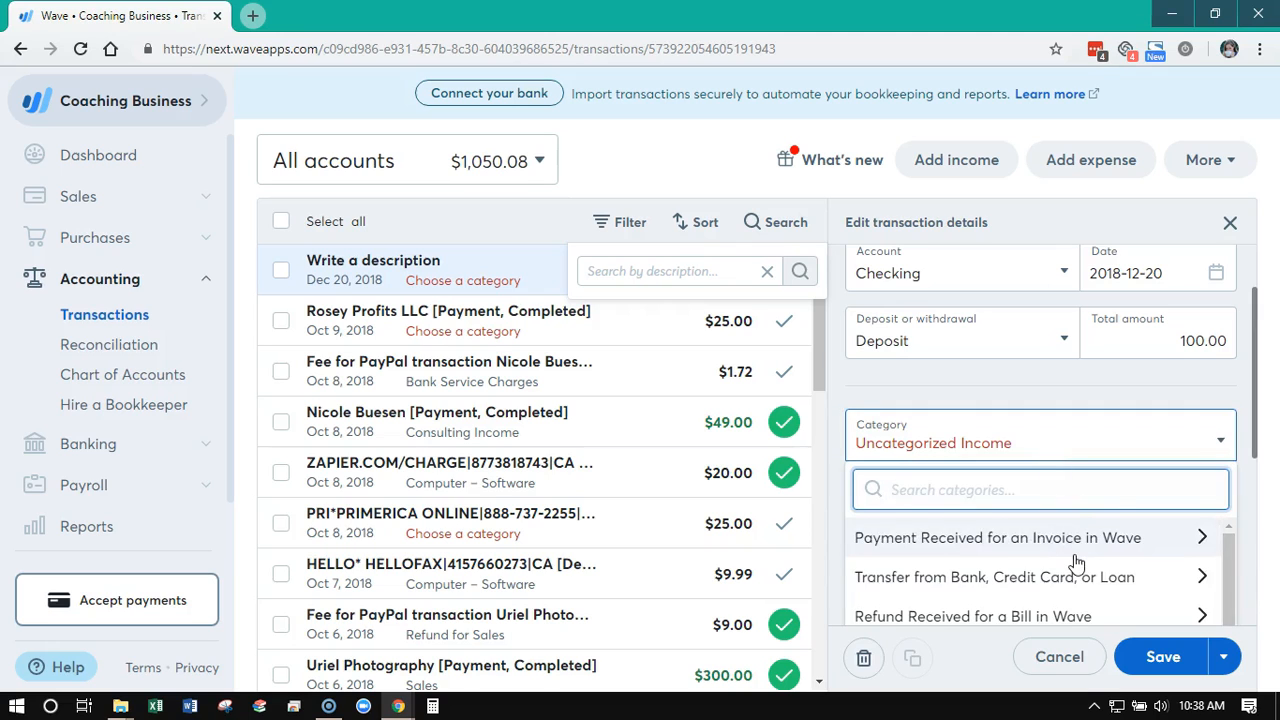
scroll(1118, 494, "down", 2)
scroll(1086, 537, "down", 2)
scroll(1060, 510, "down", 2)
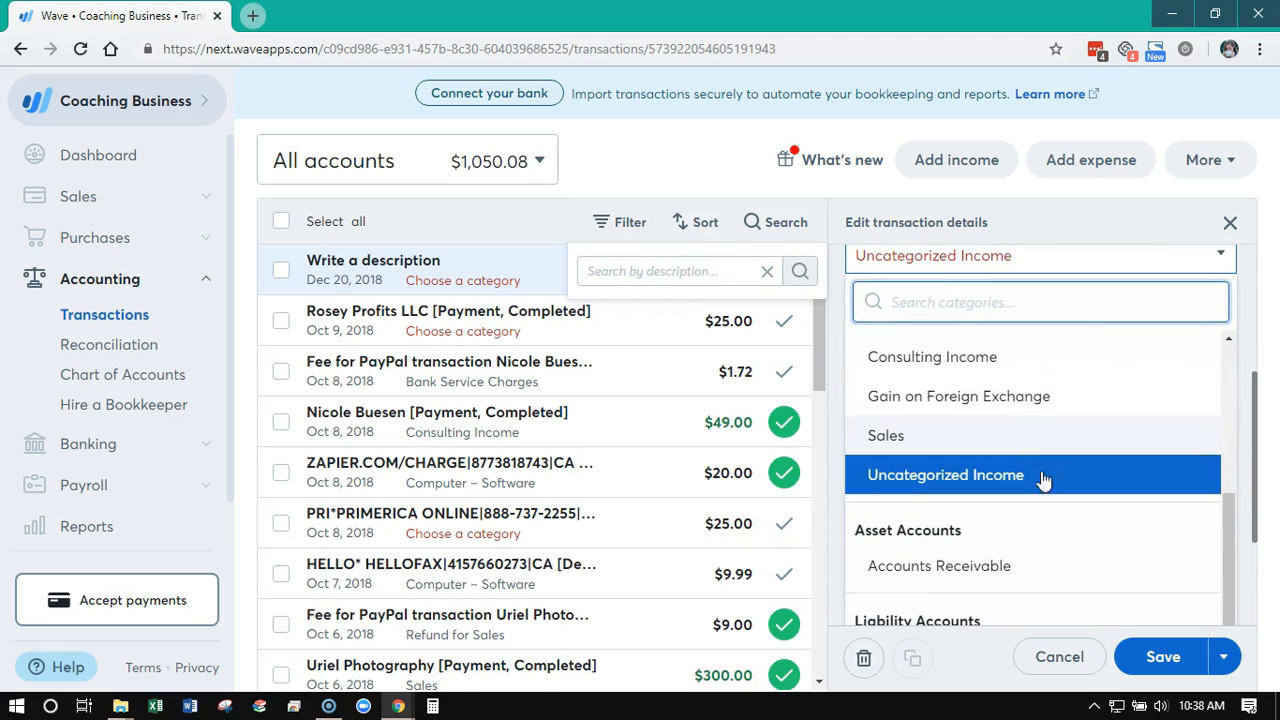
left_click(999, 373)
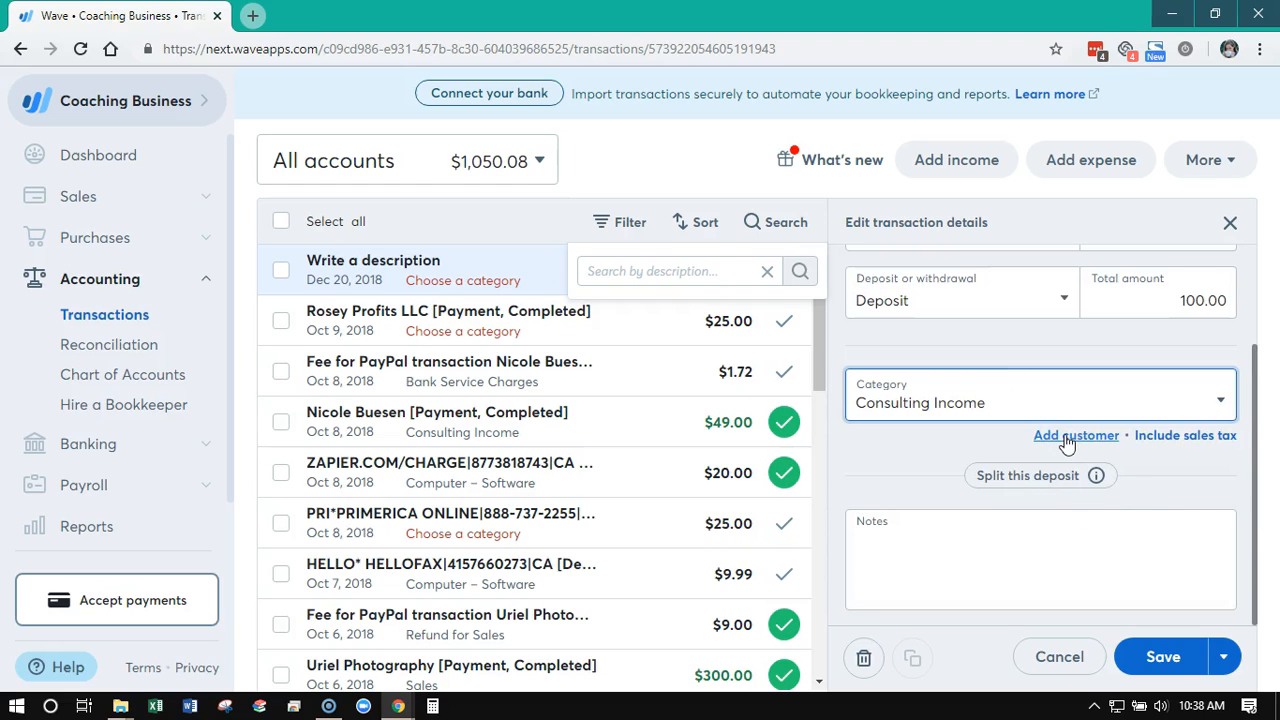
Try out the customer field and the deposit split on the new income transaction, removing both additions
left_click(1068, 437)
left_click(990, 409)
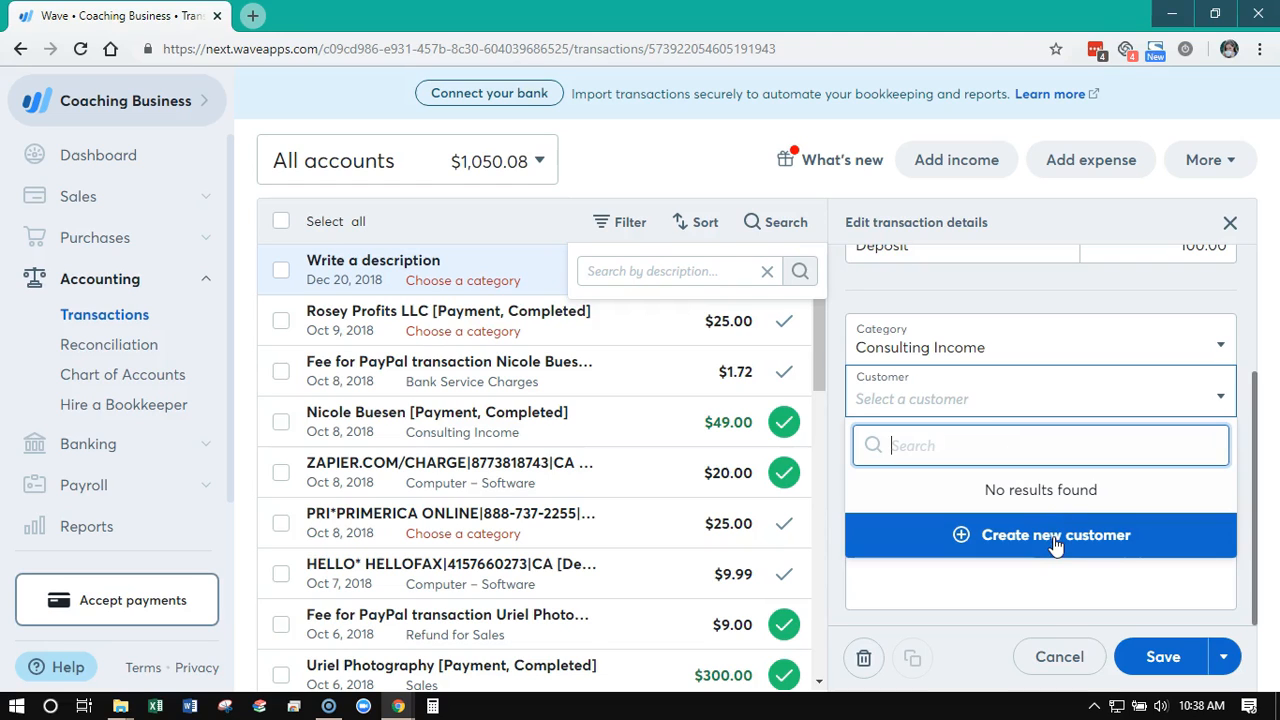
left_click(1218, 402)
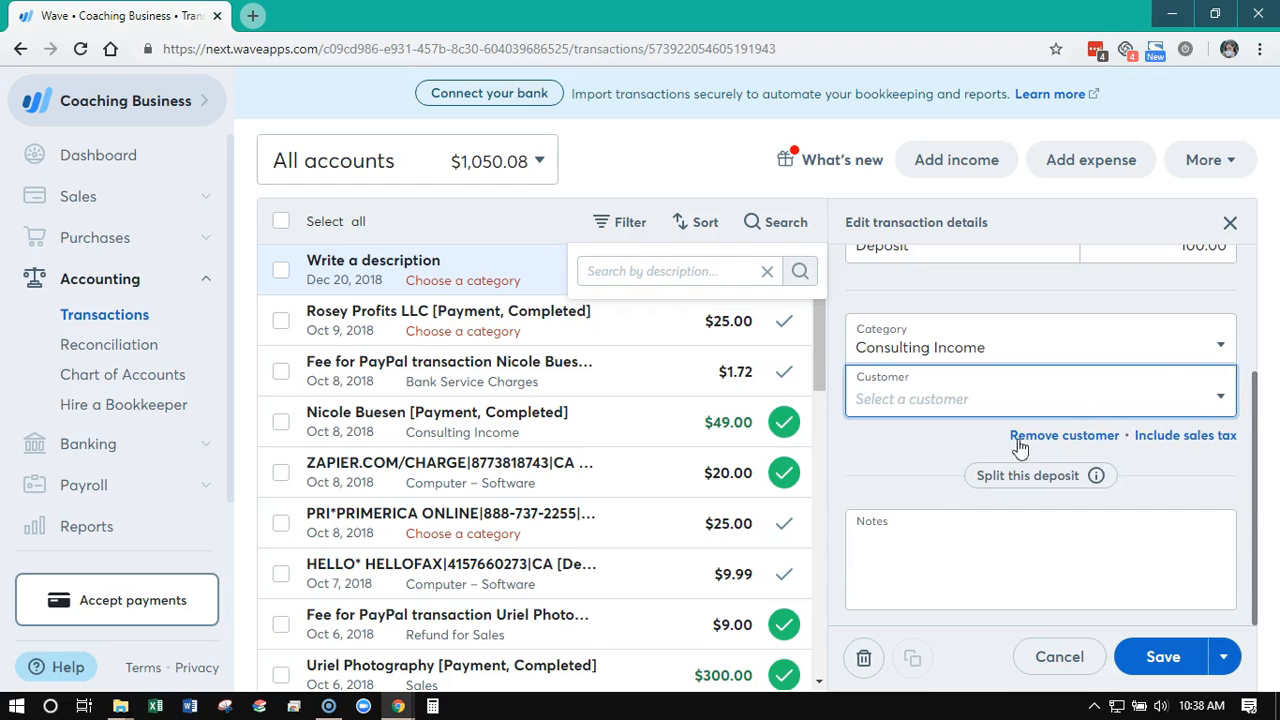
left_click(1078, 437)
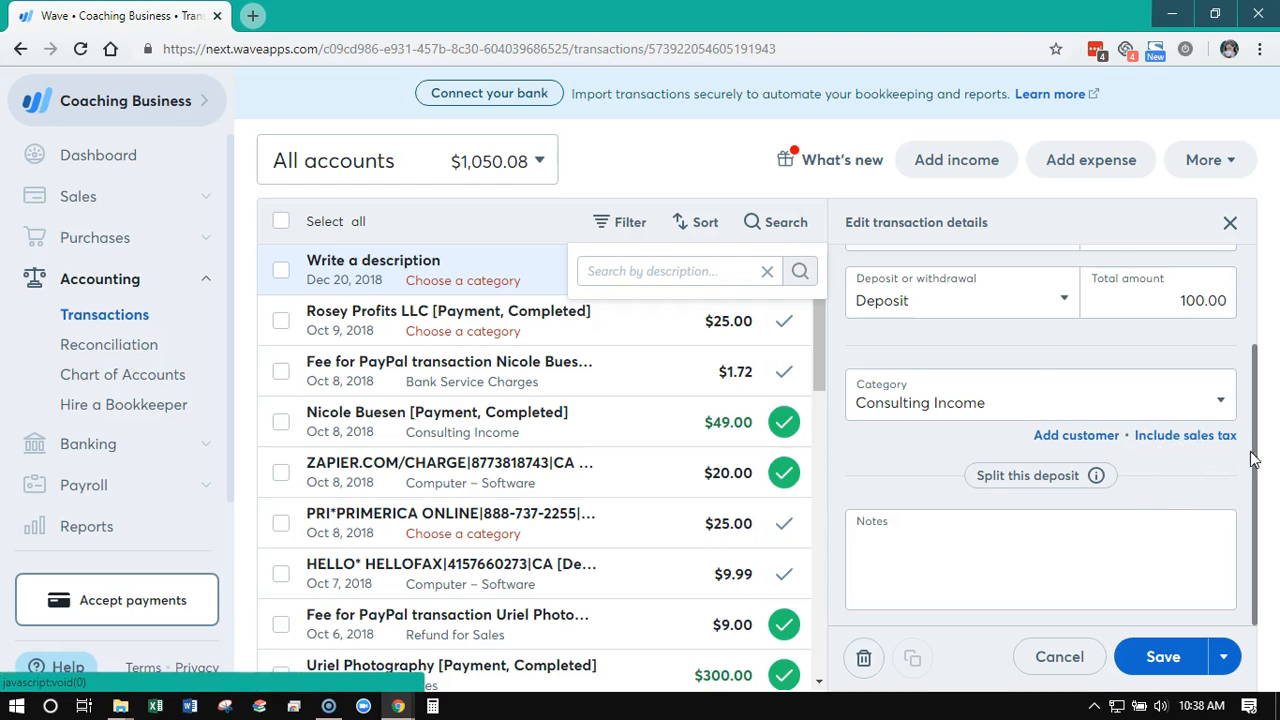
left_click(1028, 484)
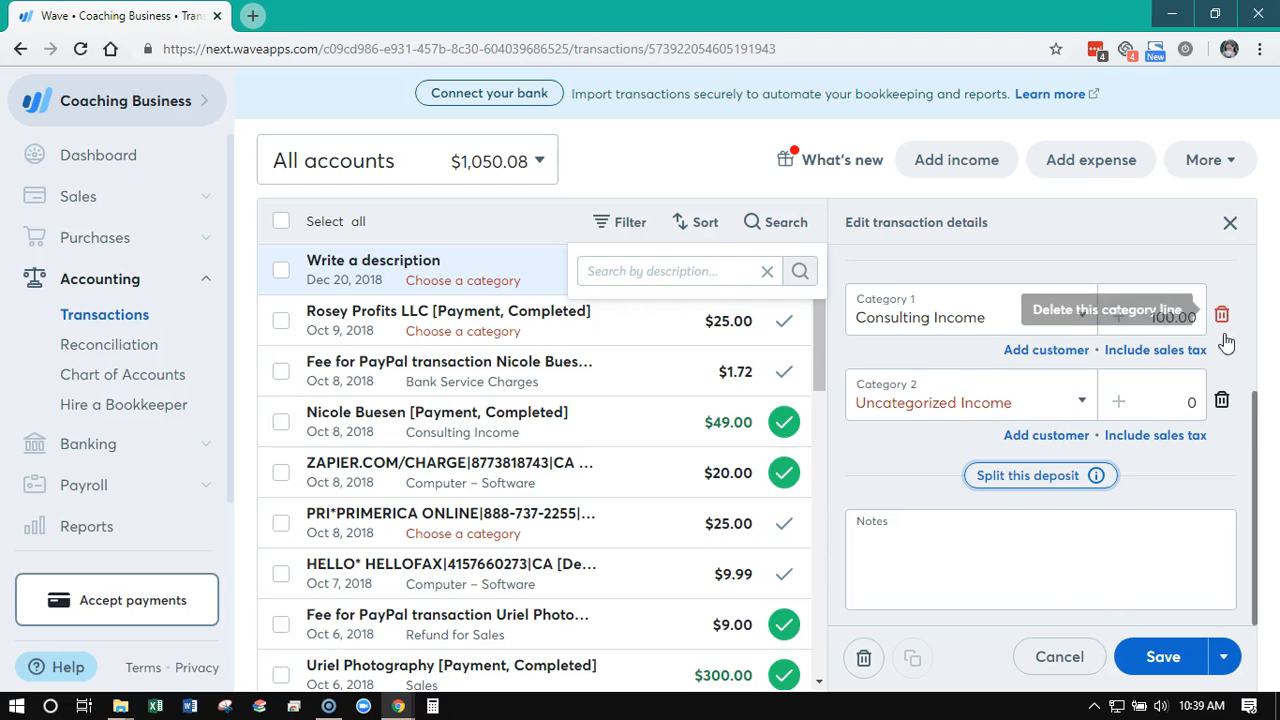
left_click(1222, 401)
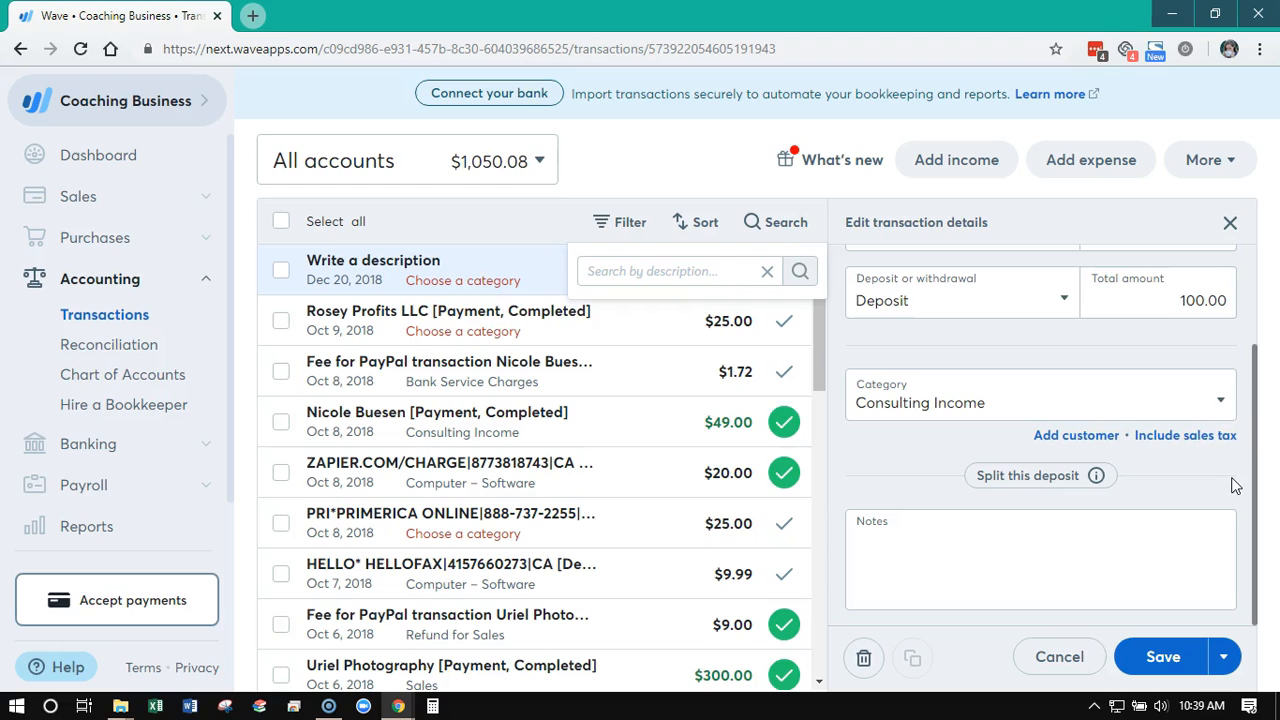
Save the new income transaction and close its details
left_click(1170, 655)
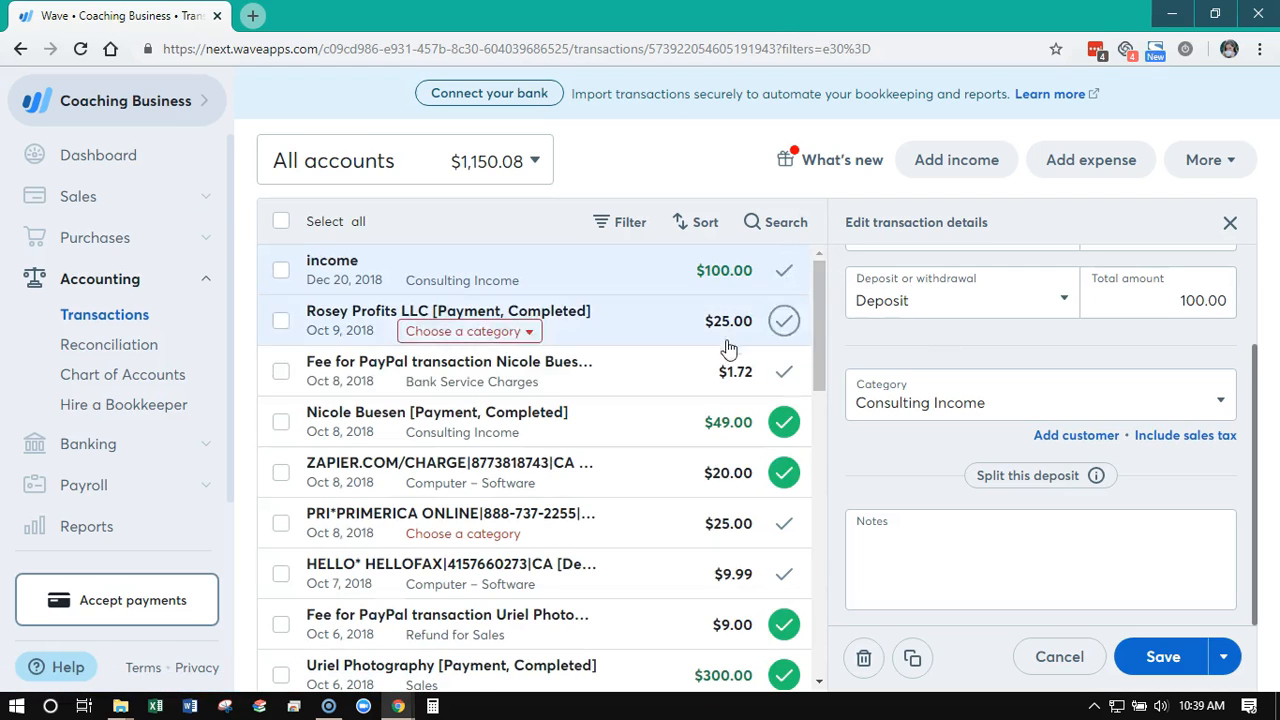
left_click(1230, 222)
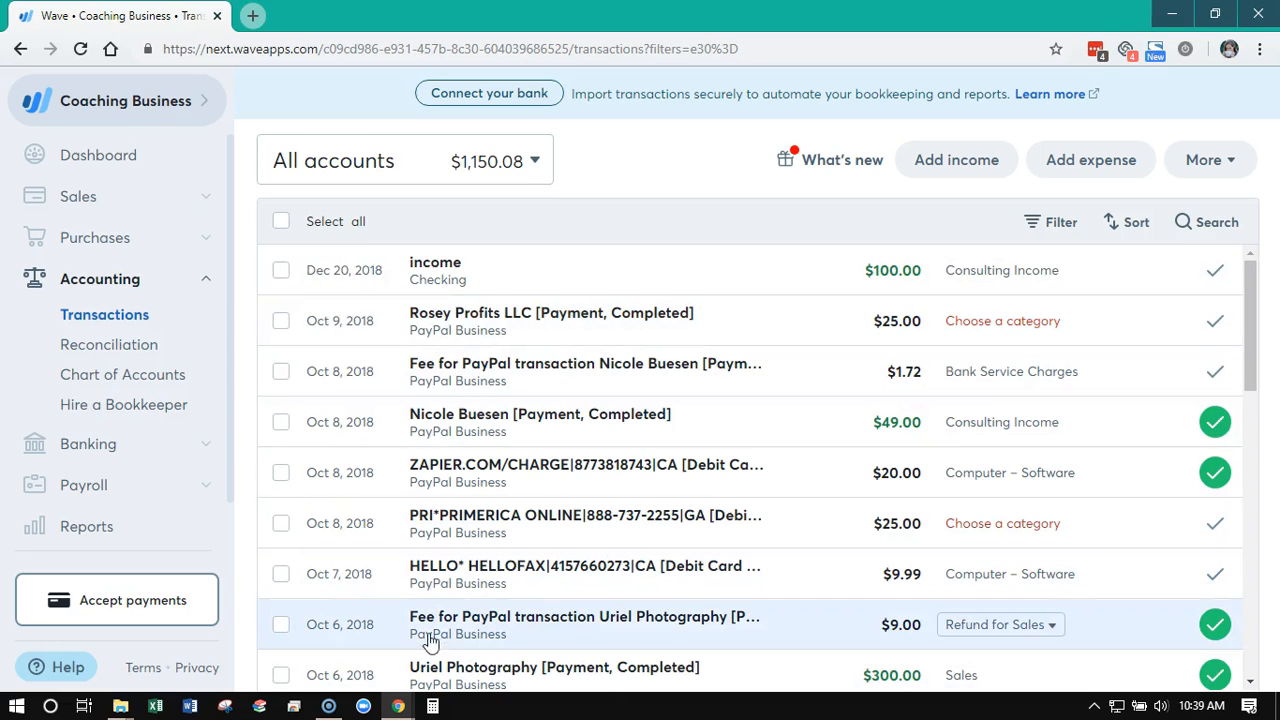
Examine the details of the imported HELLOFAX transaction from Oct 7, 2018 and close them
left_click(423, 590)
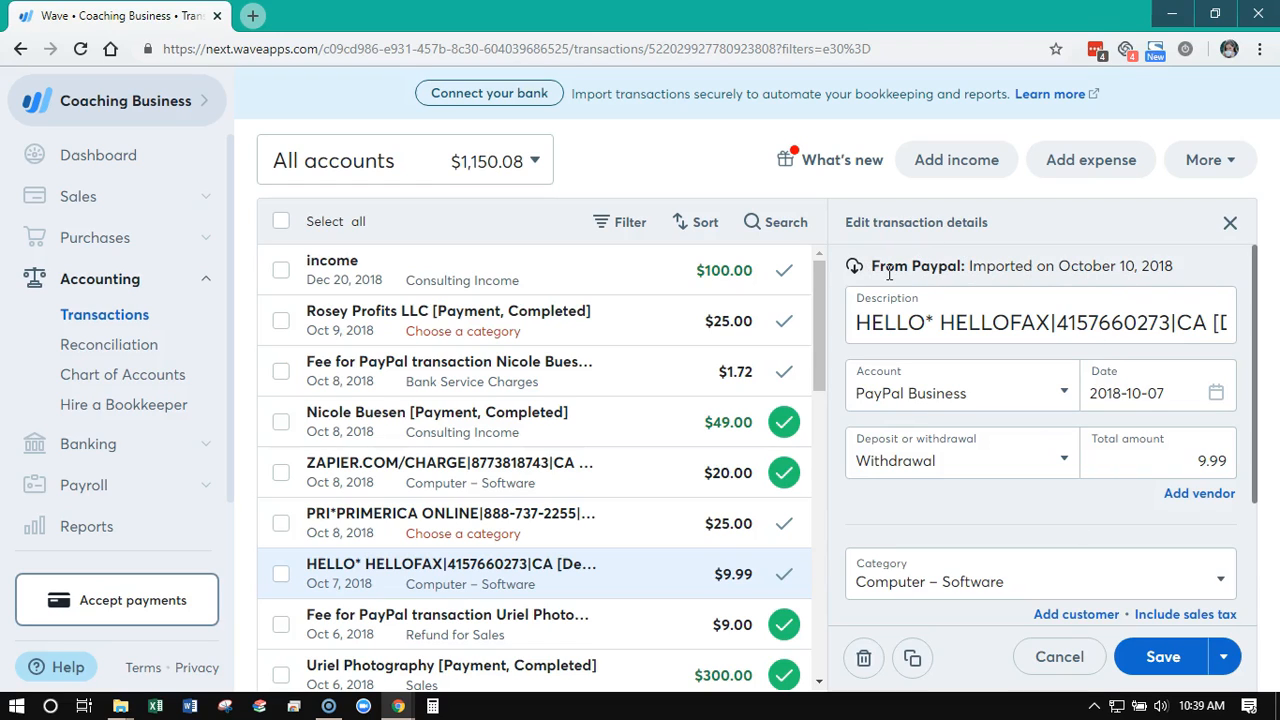
scroll(1075, 487, "down", 1)
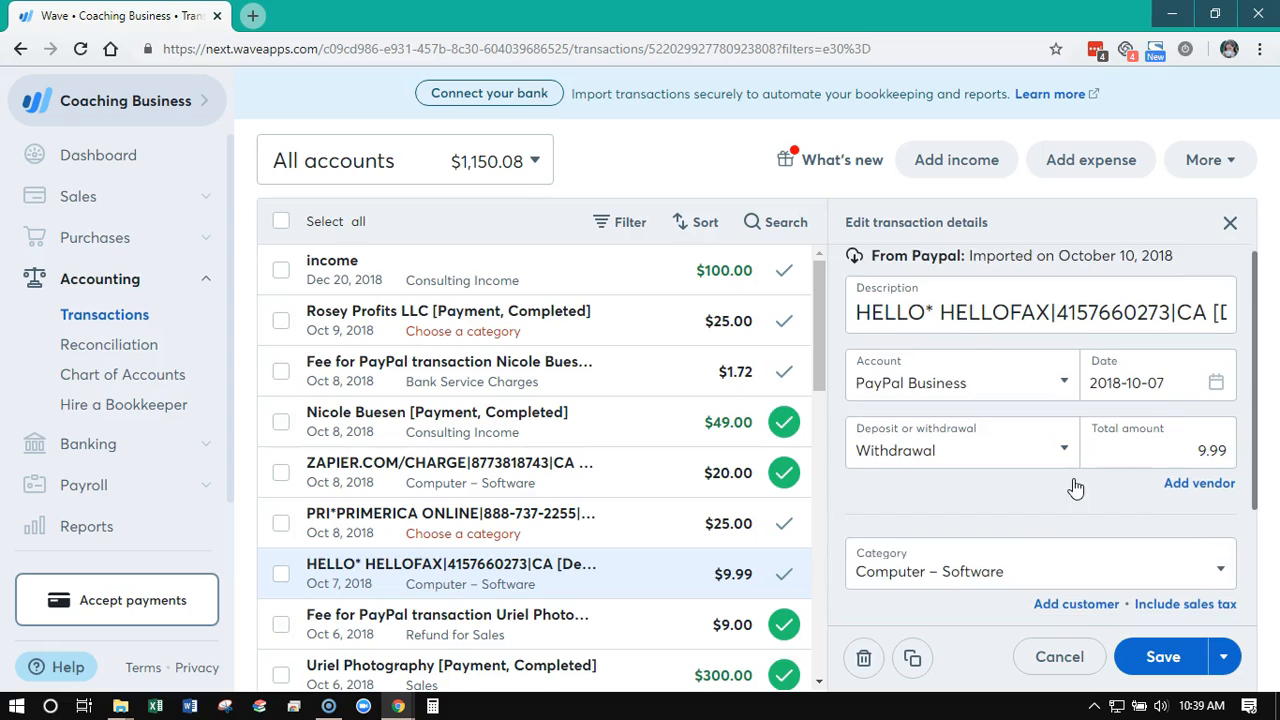
scroll(1075, 487, "down", 3)
scroll(1186, 566, "up", 4)
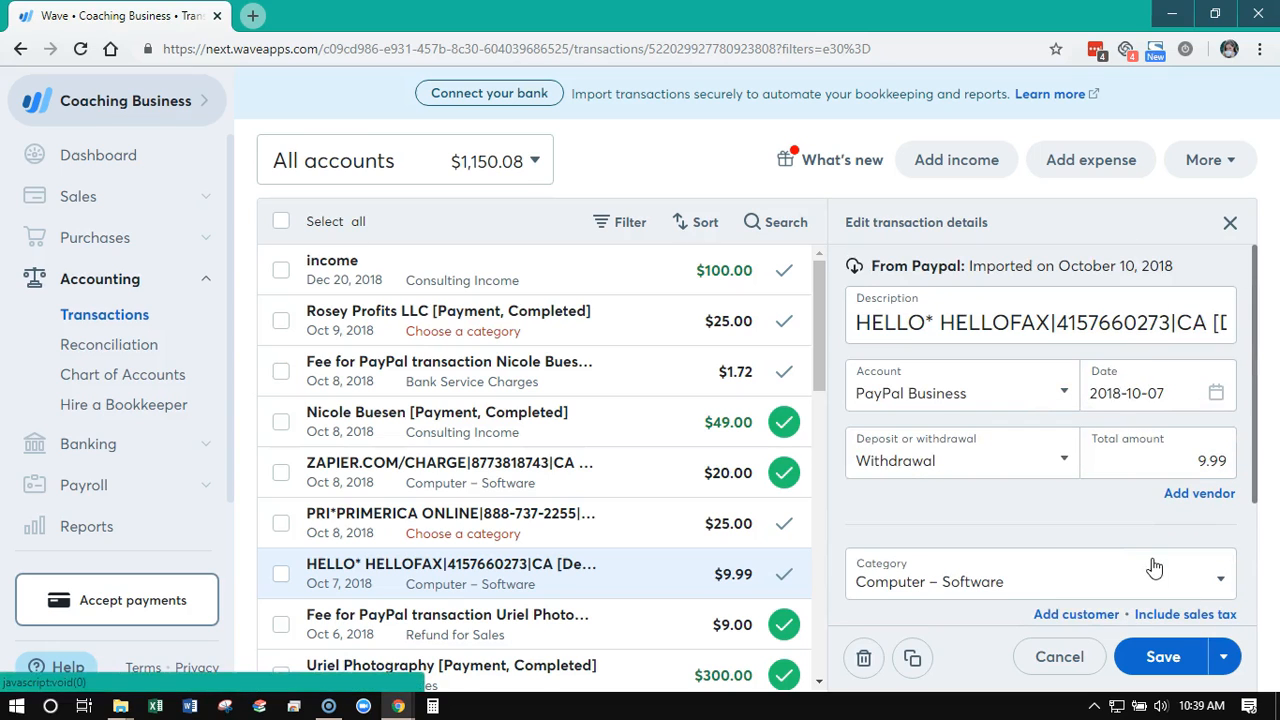
left_click(1230, 224)
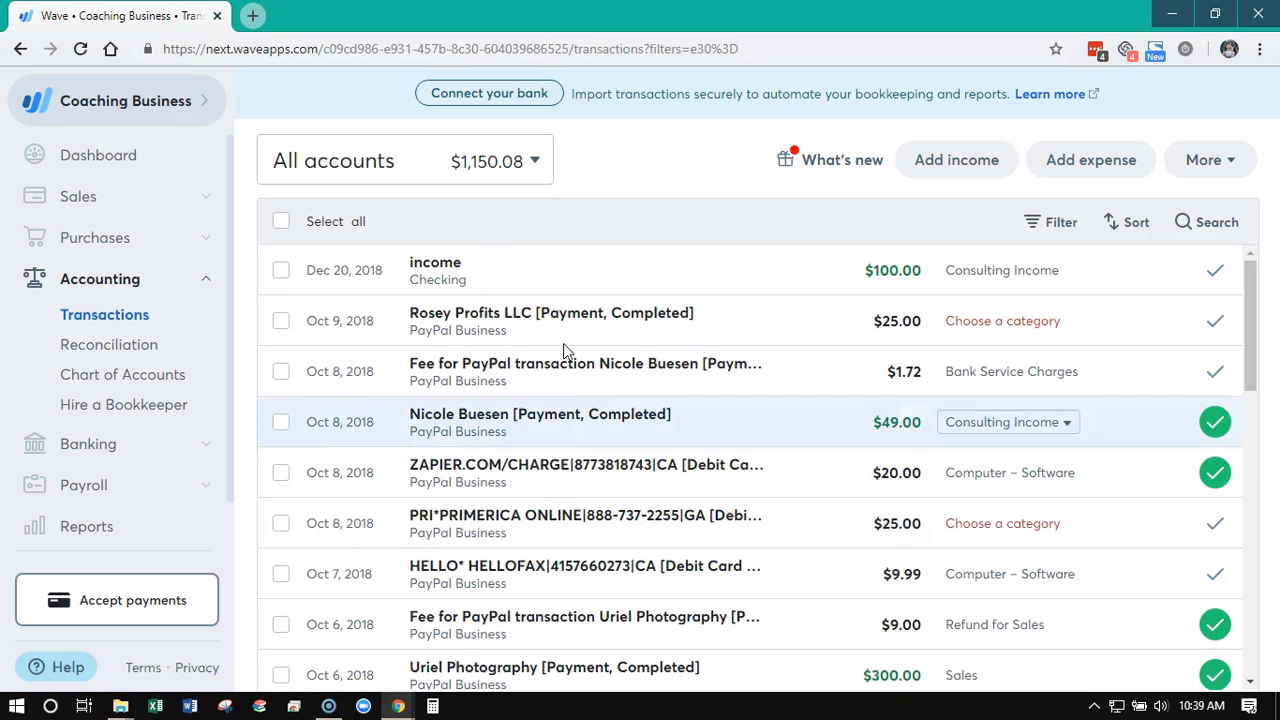
Categorize the Mar 31, 2018 Checking transfer as a bank transfer matched to PayPal's "Transfer to Paypal" transaction of the same date
scroll(556, 523, "down", 10)
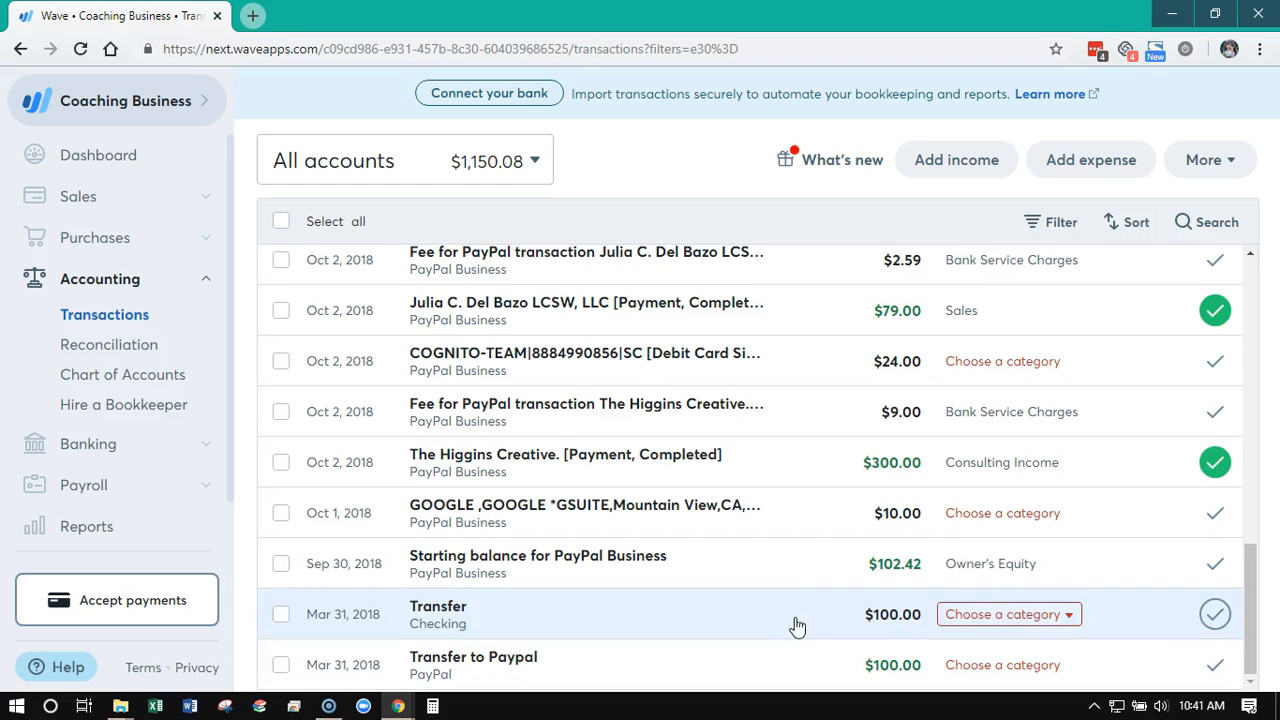
left_click(1002, 614)
scroll(1071, 600, "down", 4)
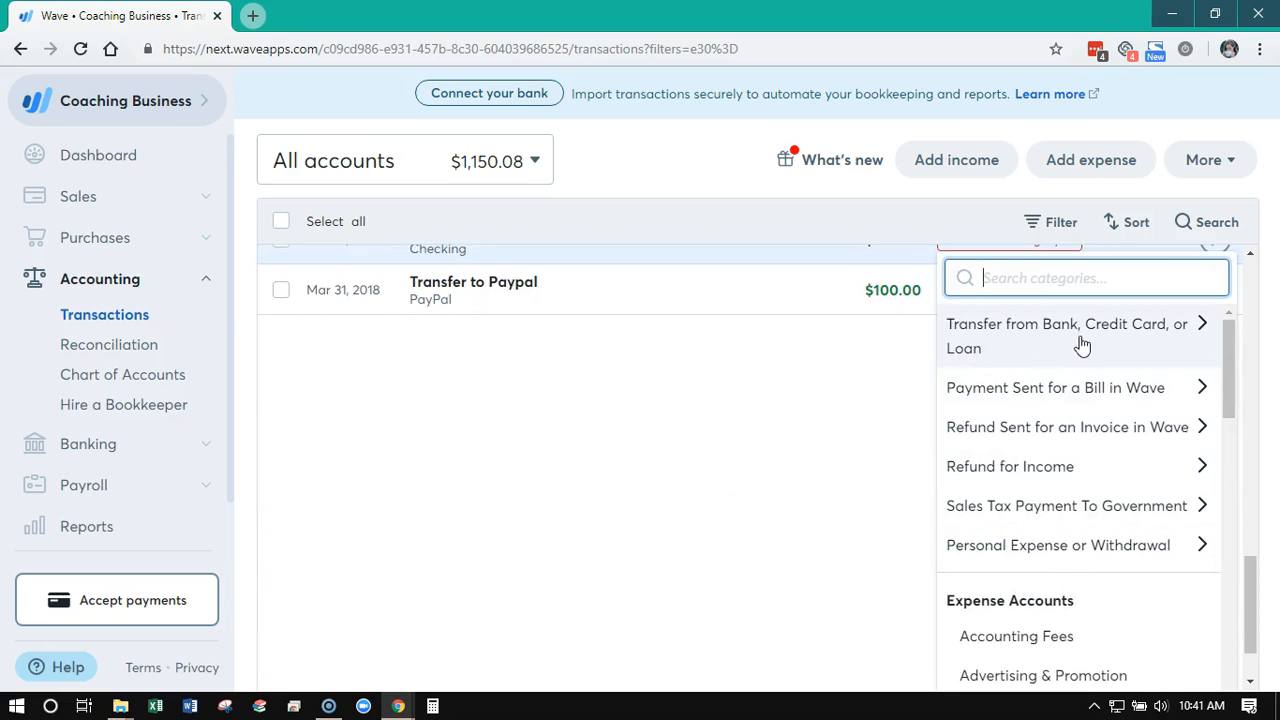
left_click(1121, 343)
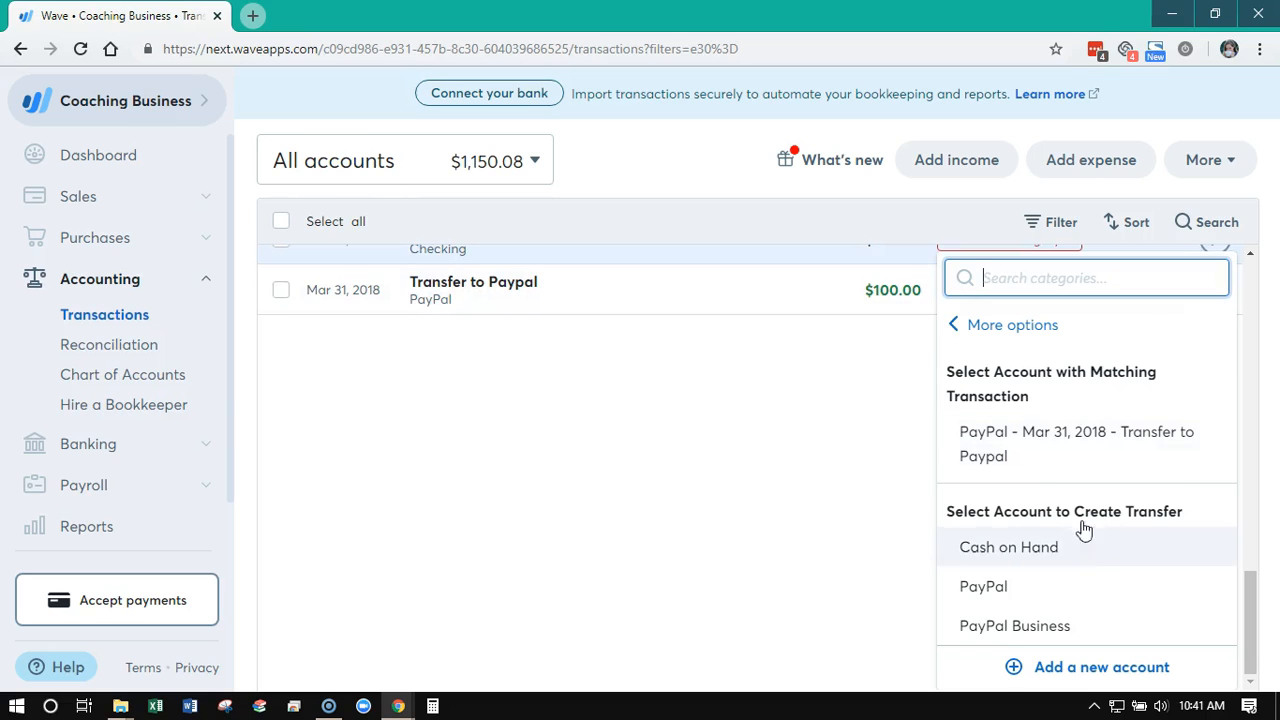
left_click(1071, 450)
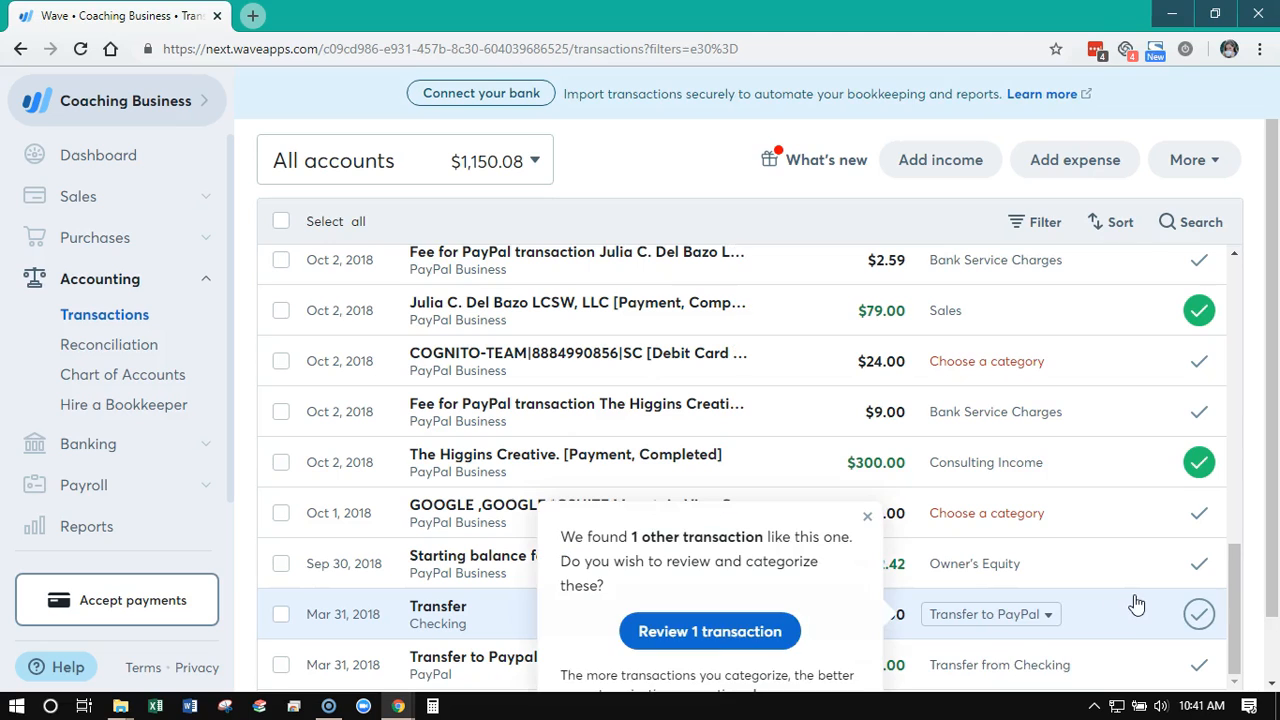
Review the suggested similar bank account transfer, categorizing it as a transfer from Checking and marking it as reviewed
scroll(770, 549, "down", 1)
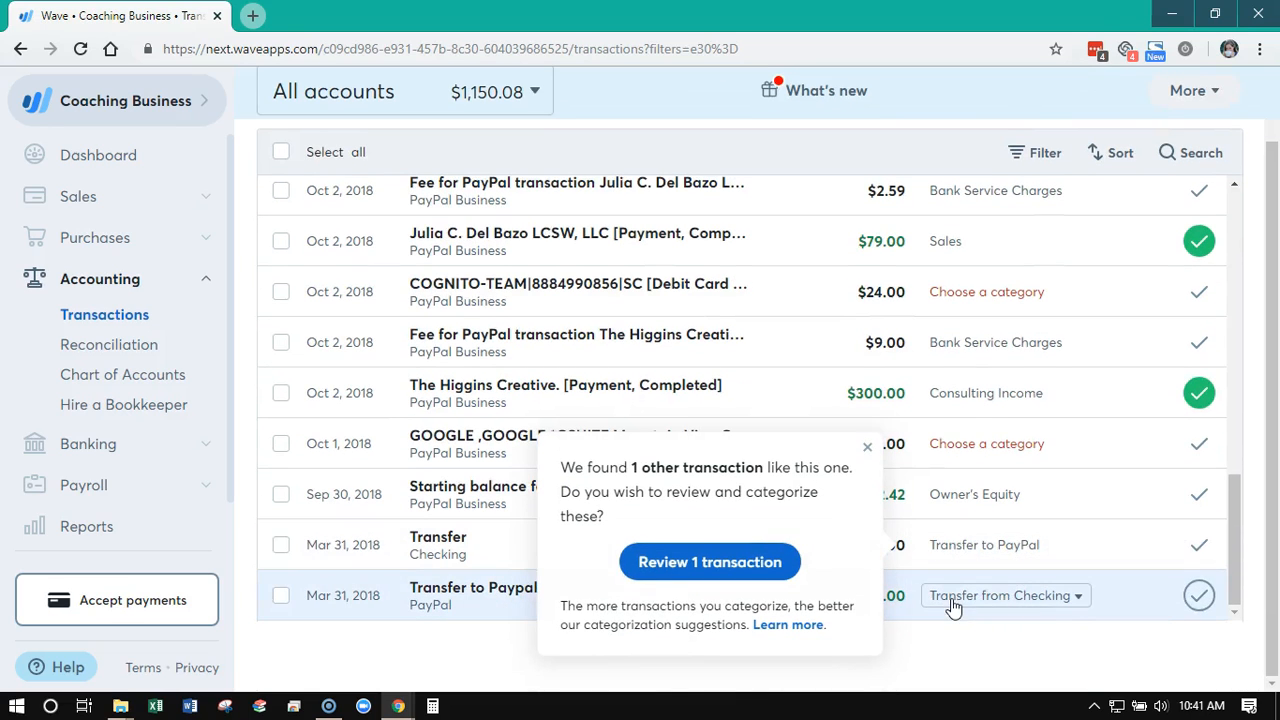
left_click(712, 572)
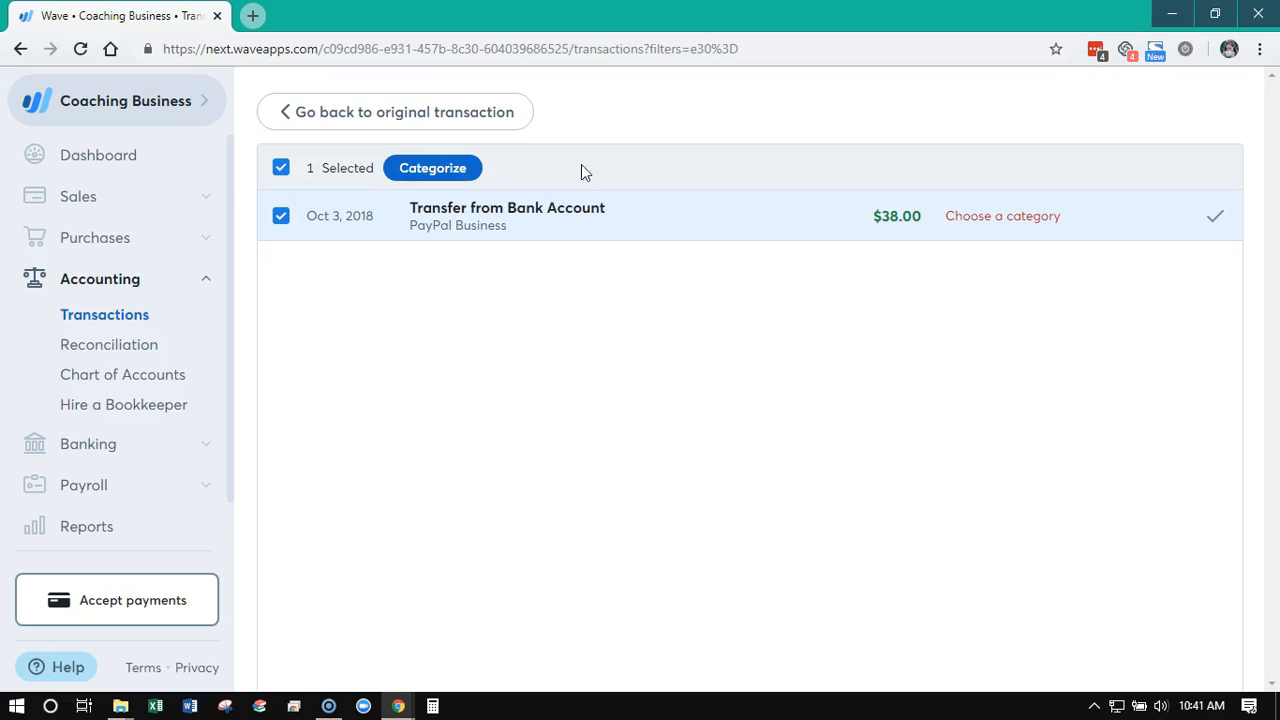
left_click(1030, 222)
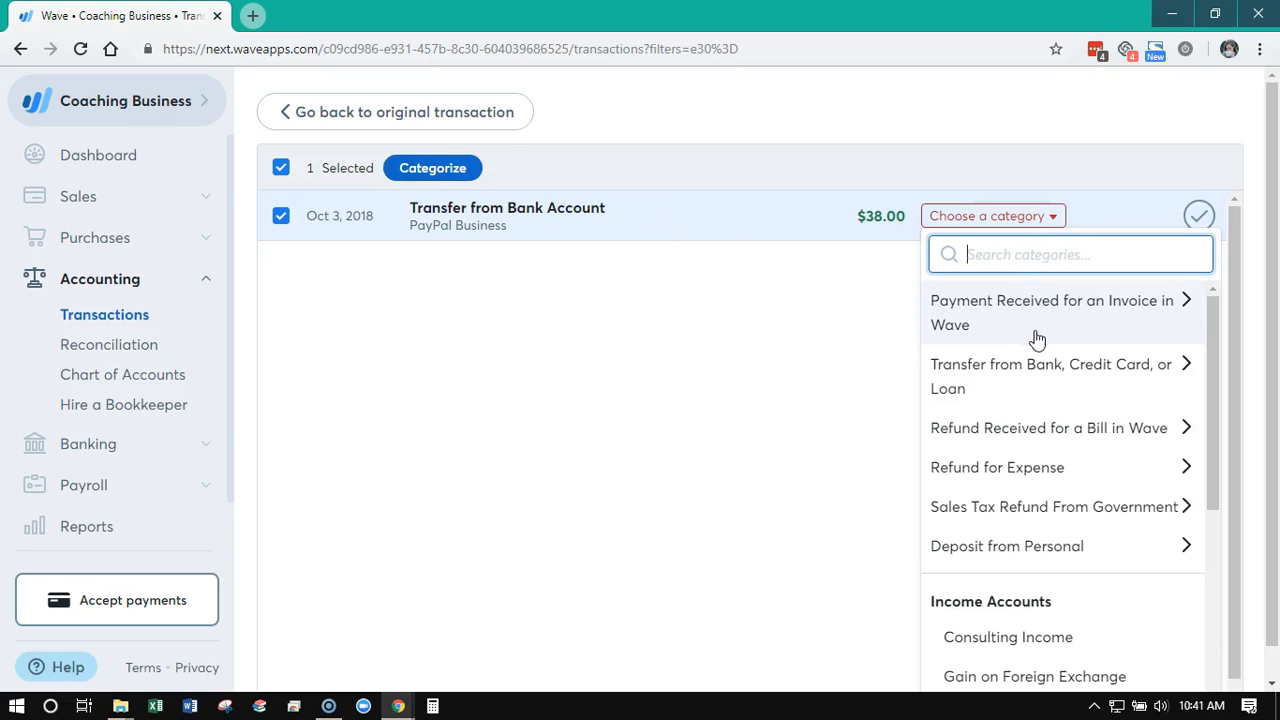
left_click(1045, 376)
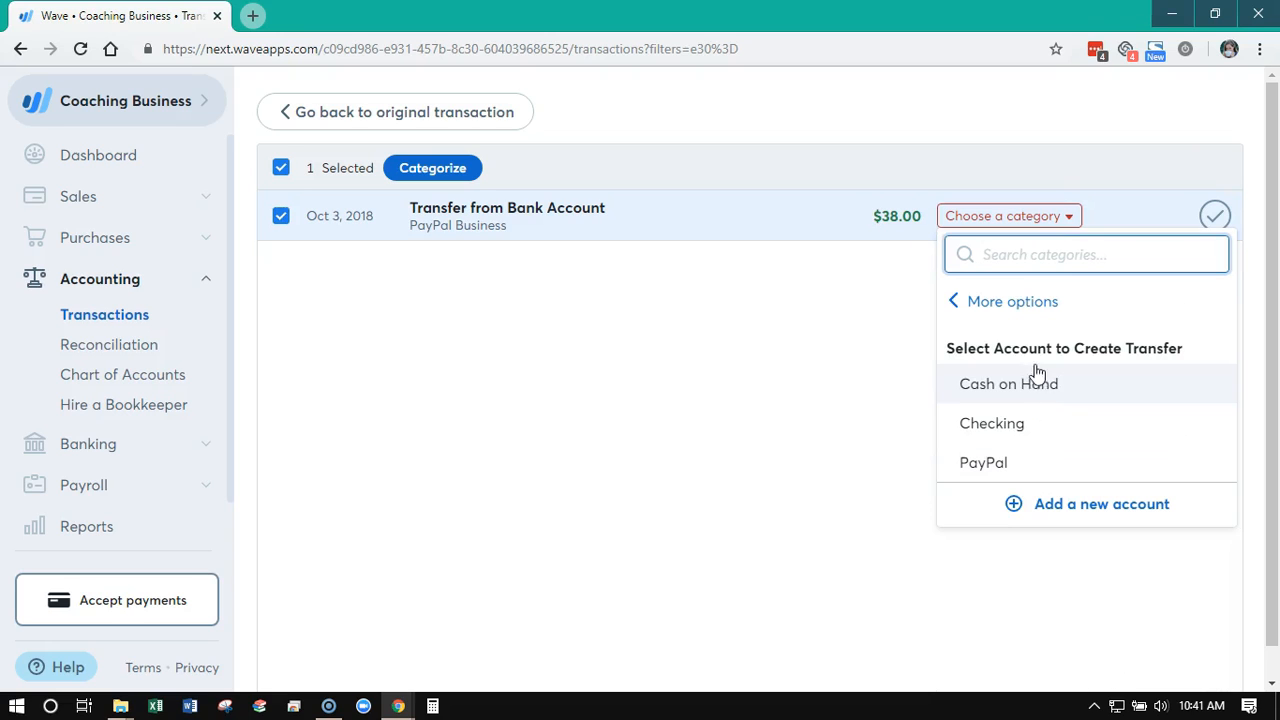
left_click(1033, 426)
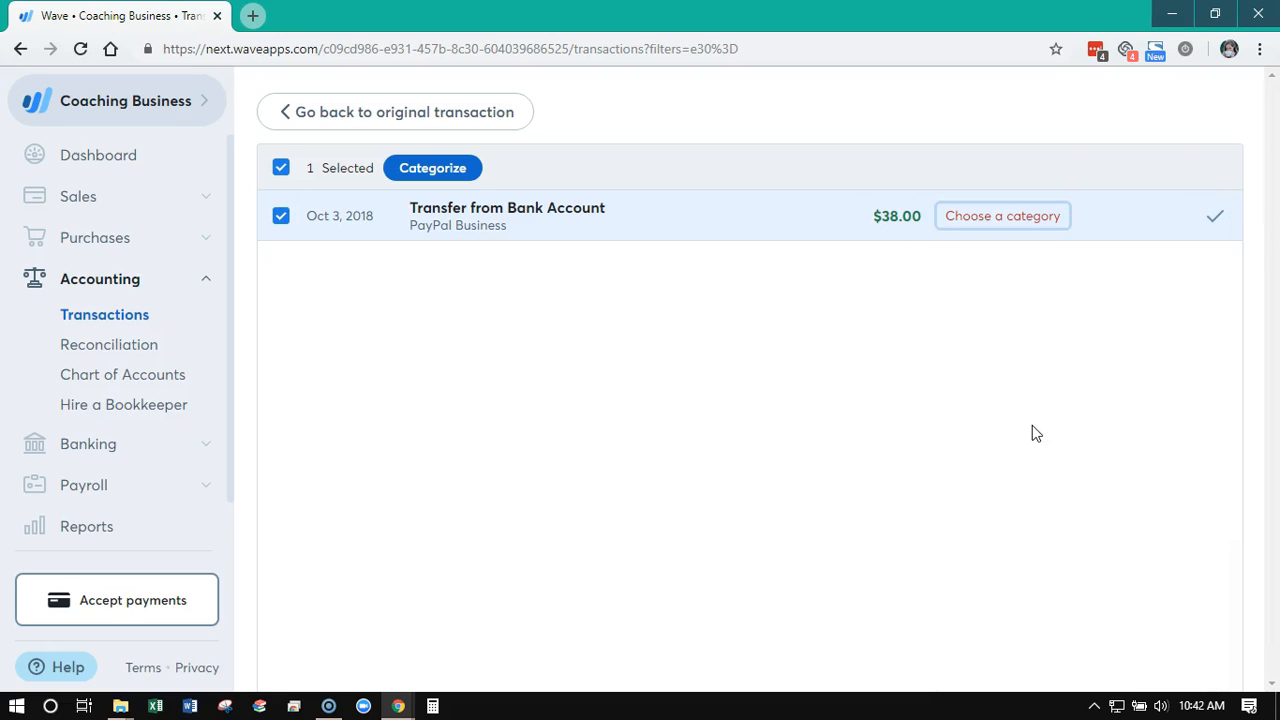
left_click(1214, 222)
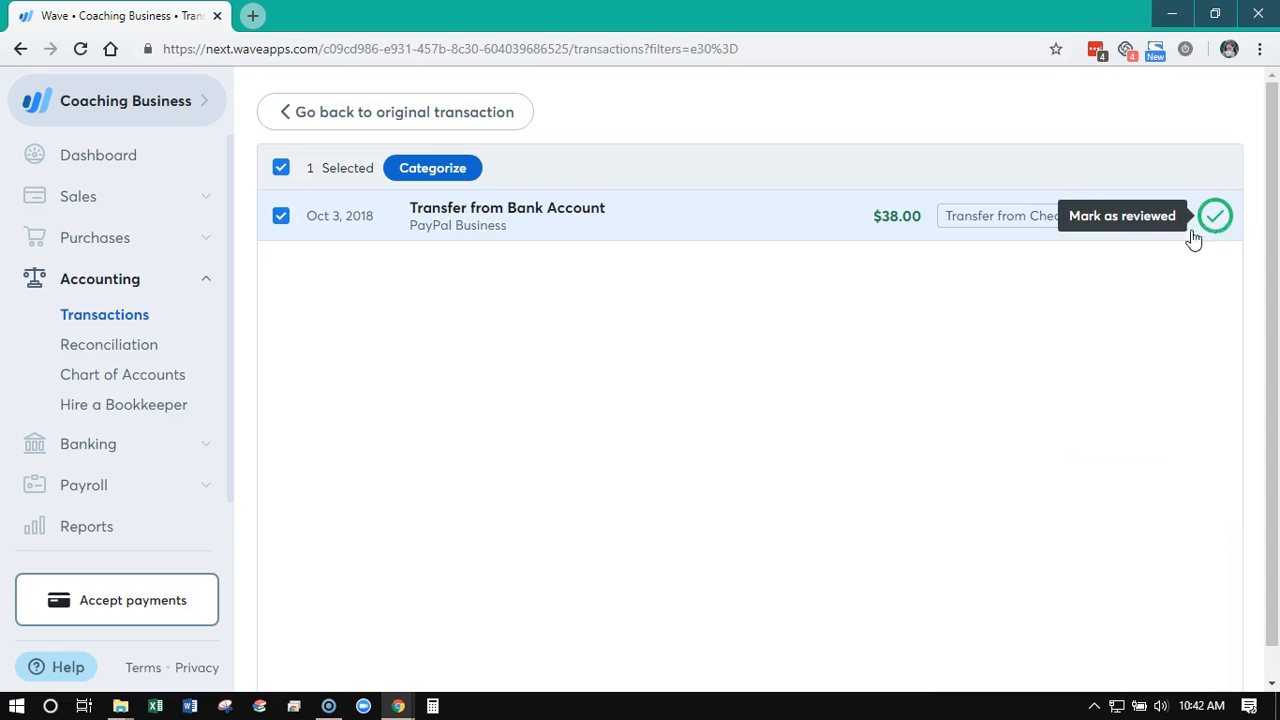
left_click(362, 115)
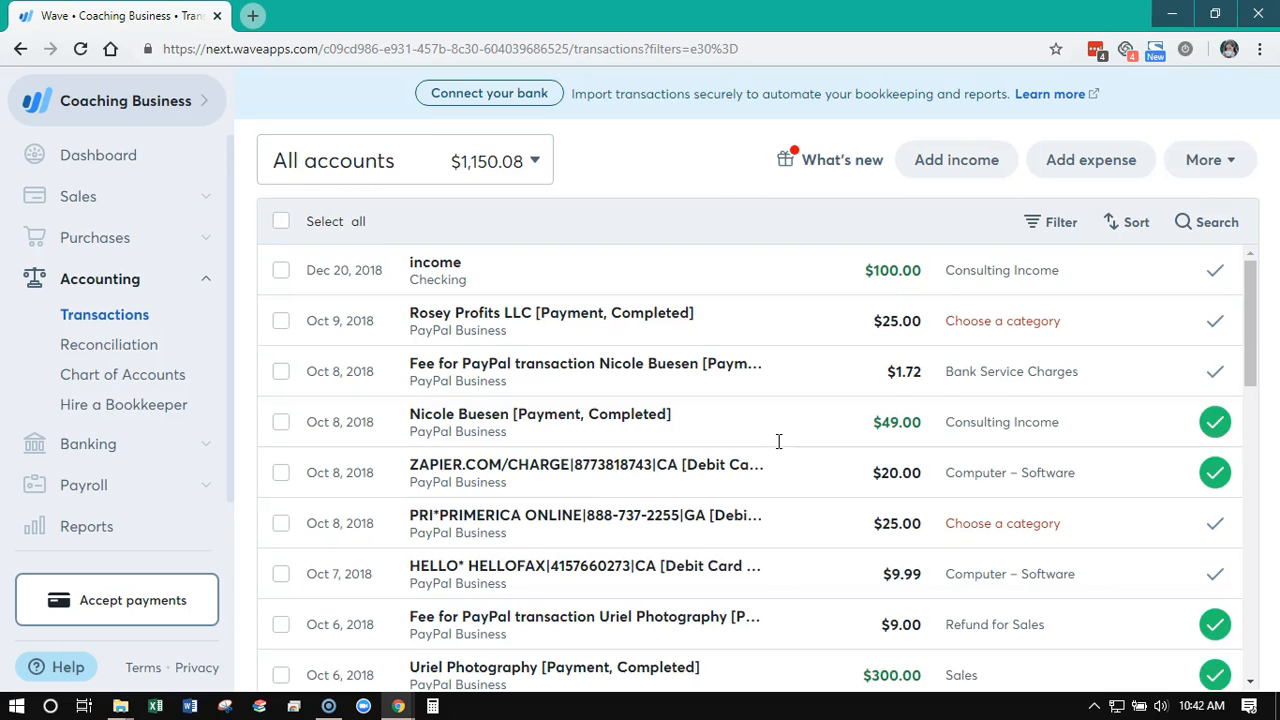
Review the category options for the Mar 31, 2018 Checking transfer, including the bank transfer choices, and close them without a change
scroll(810, 480, "down", 10)
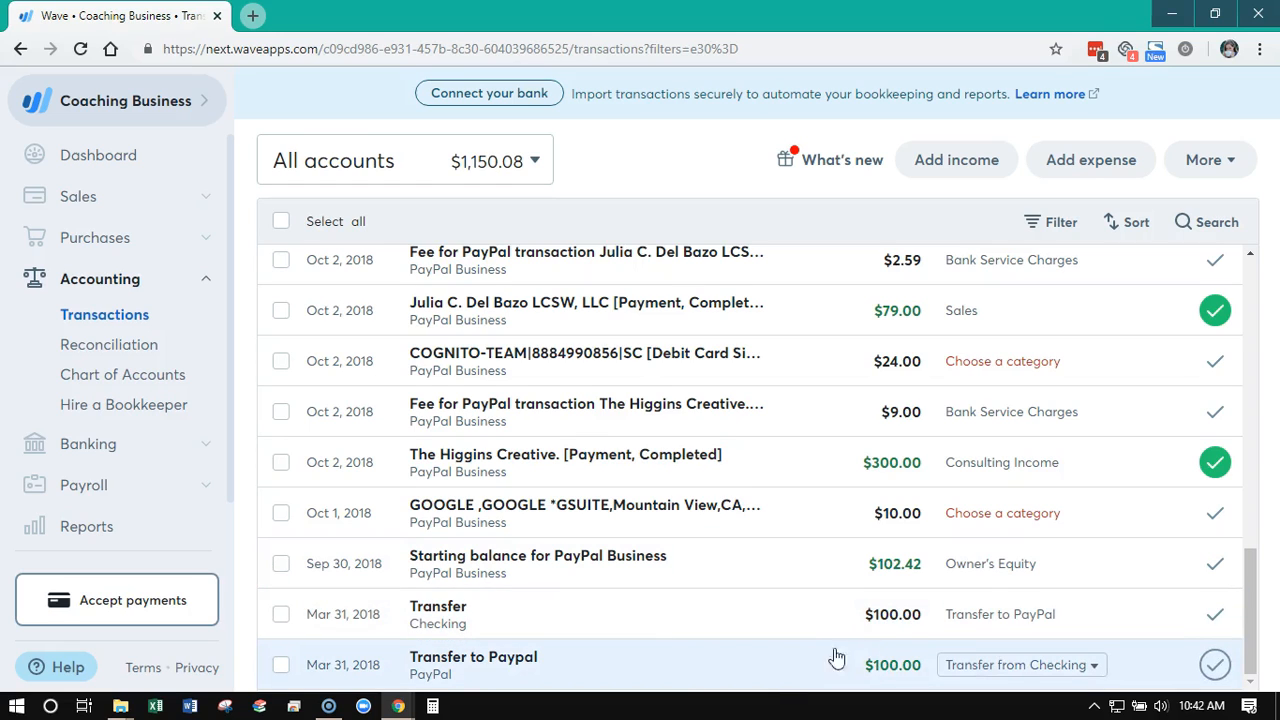
left_click(1062, 620)
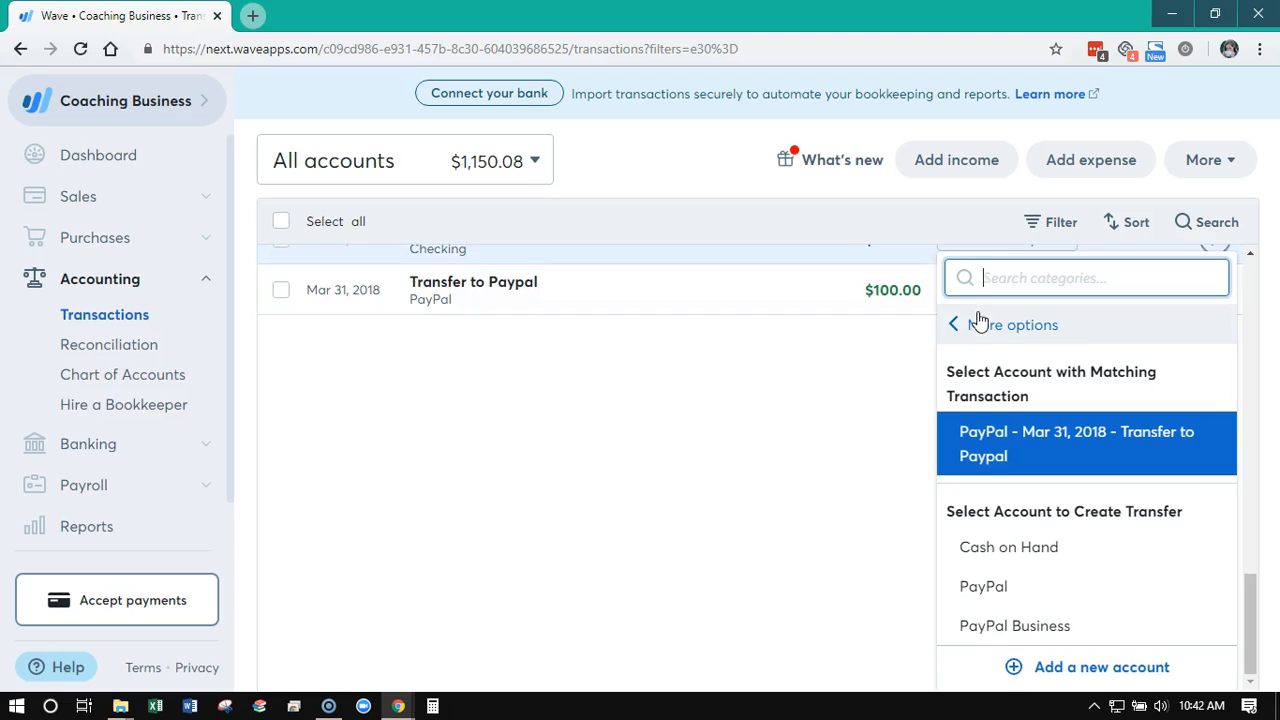
left_click(955, 324)
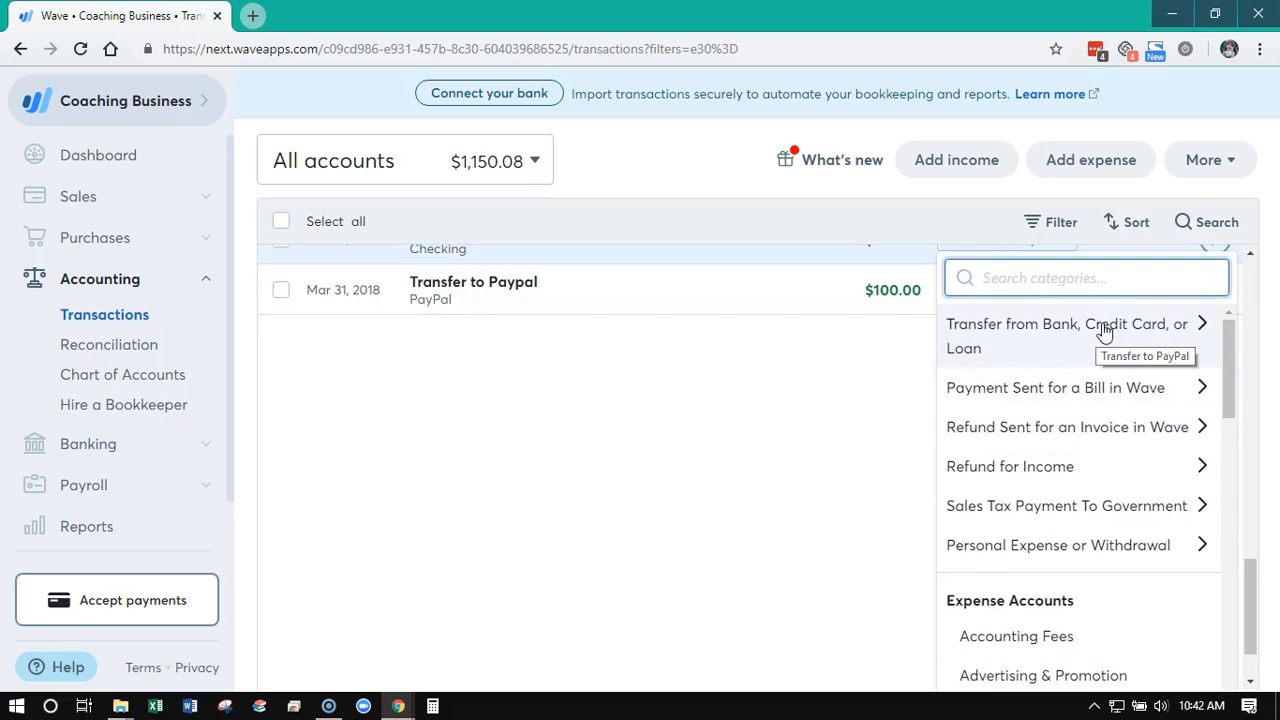
left_click(872, 390)
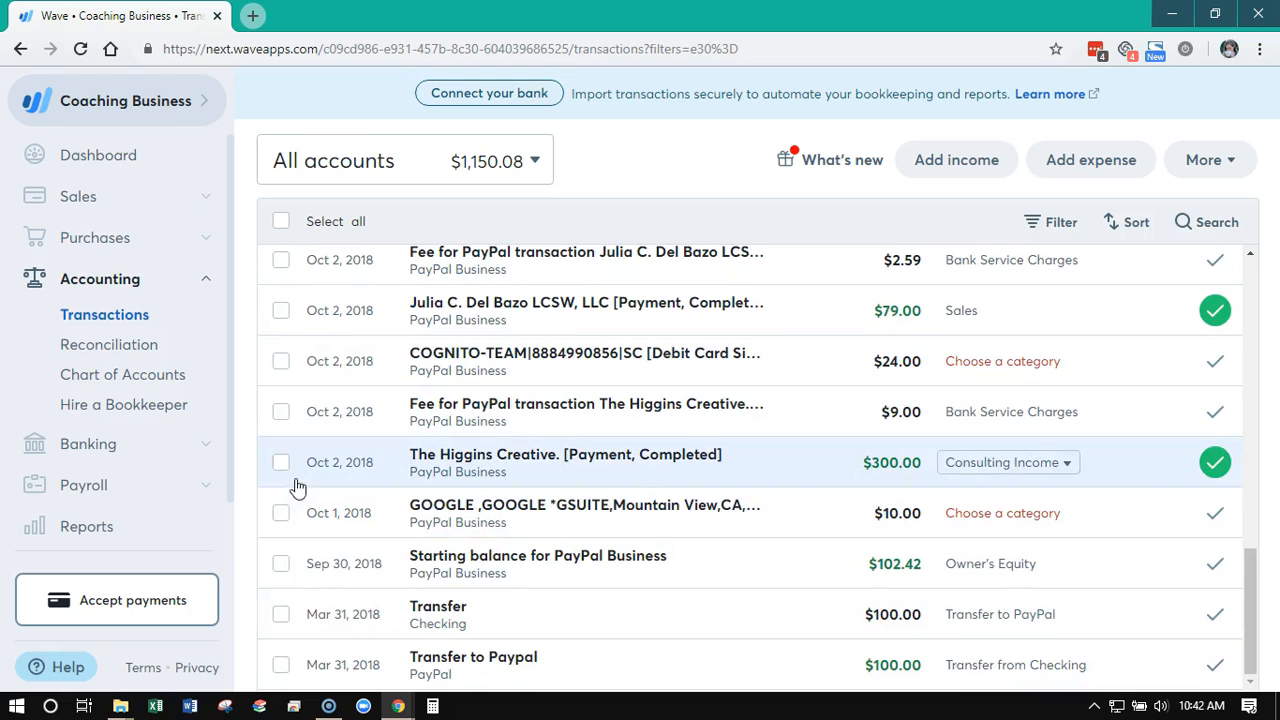
scroll(550, 562, "up", 10)
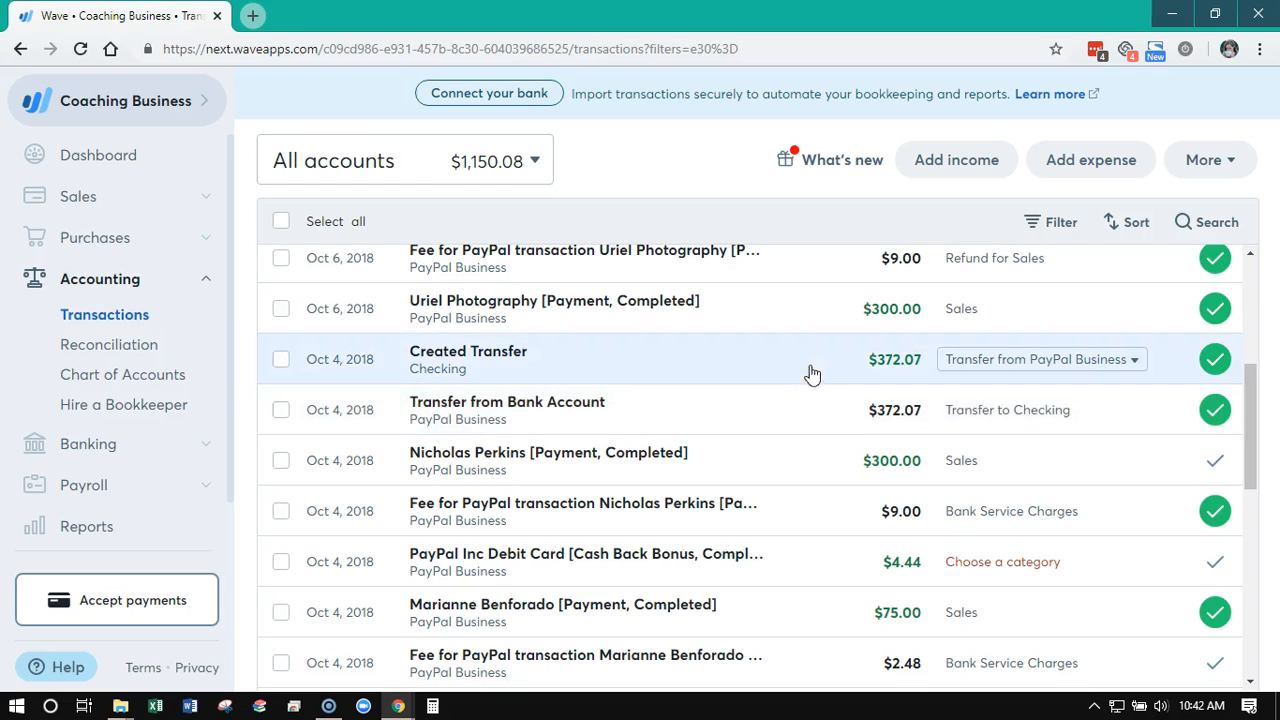
scroll(829, 429, "up", 4)
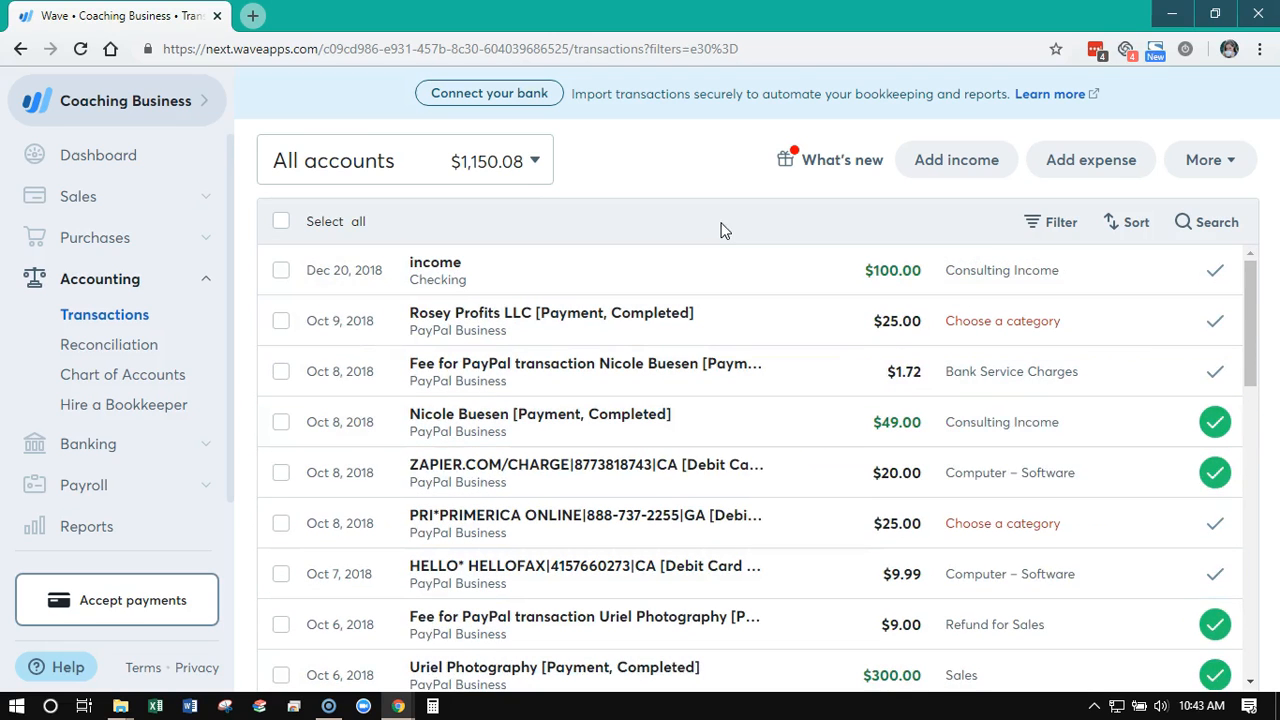
Open the bank statement upload page and review its accepted file types and account instructions
left_click(1205, 168)
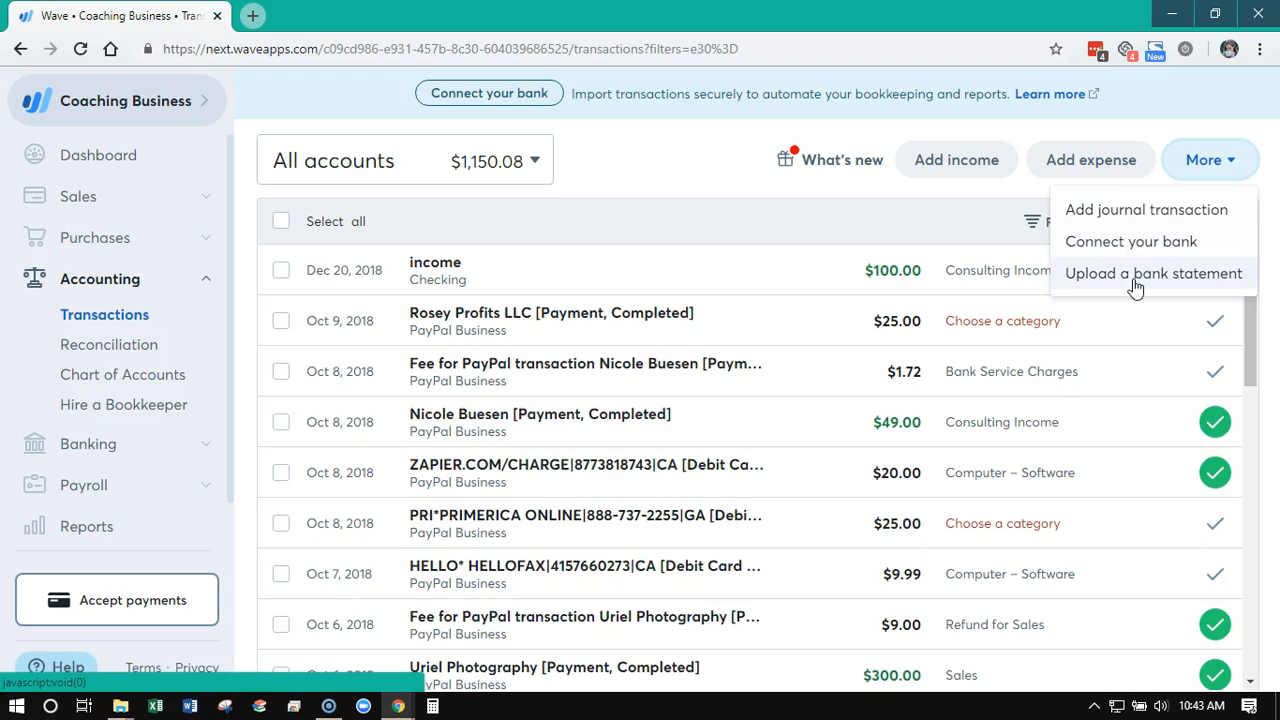
left_click(1136, 285)
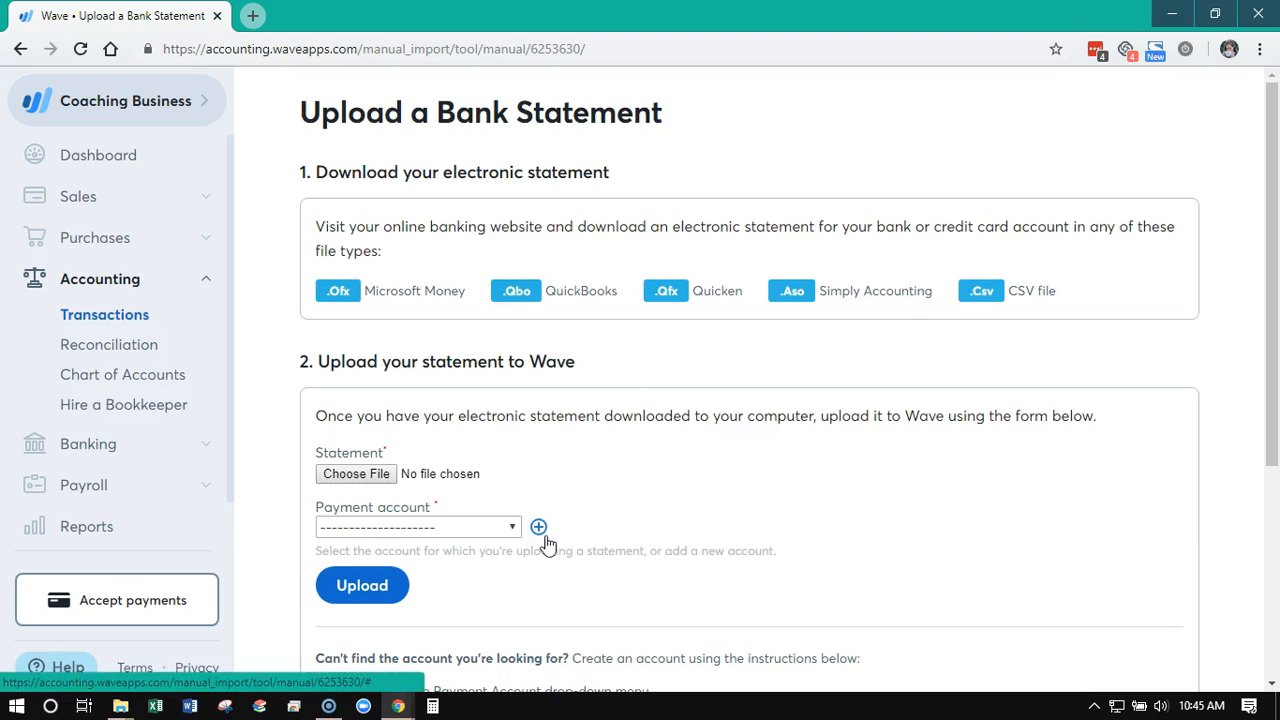
scroll(915, 560, "down", 3)
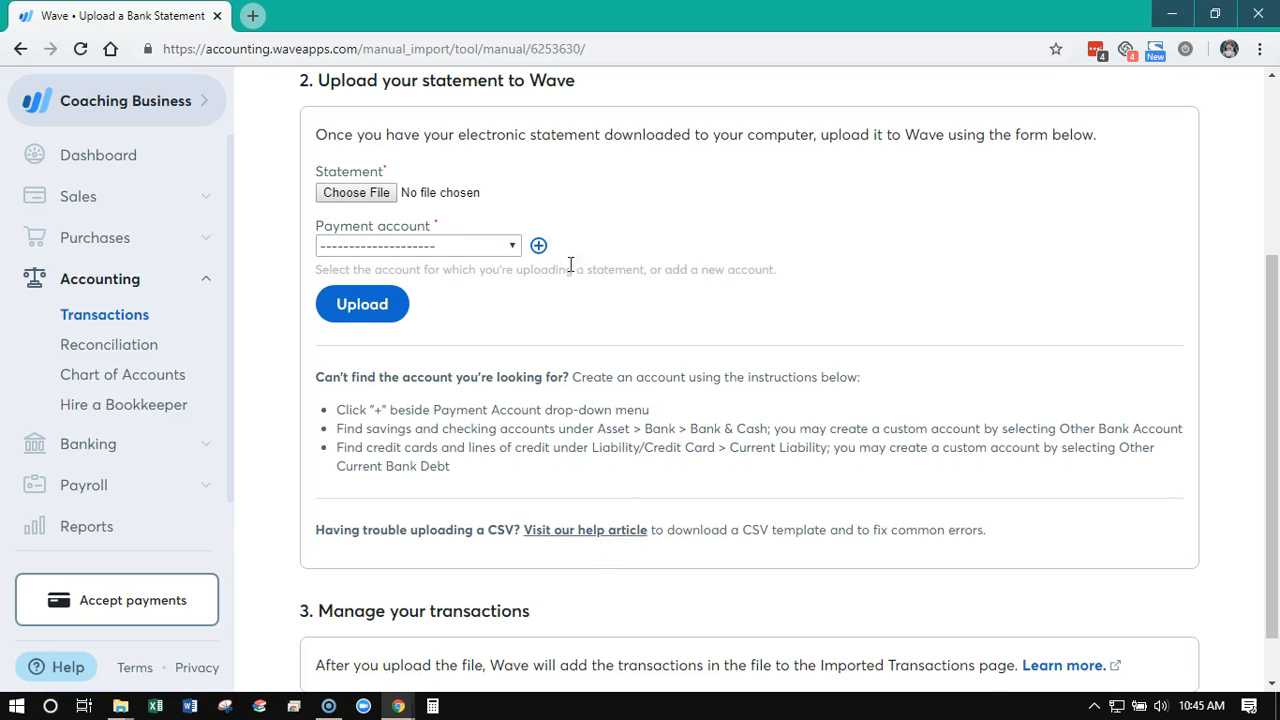
scroll(340, 203, "up", 2)
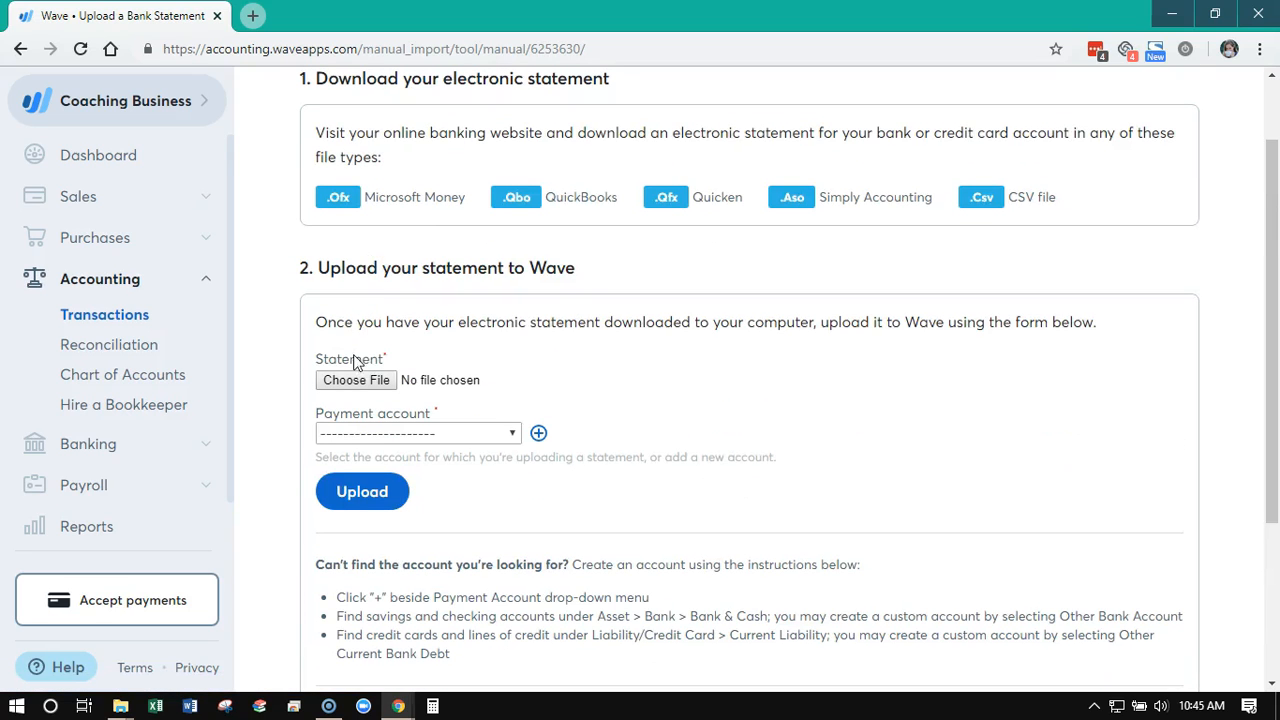
Choose Checking as the payment account for the statement upload and read through the rest of the form
left_click(449, 435)
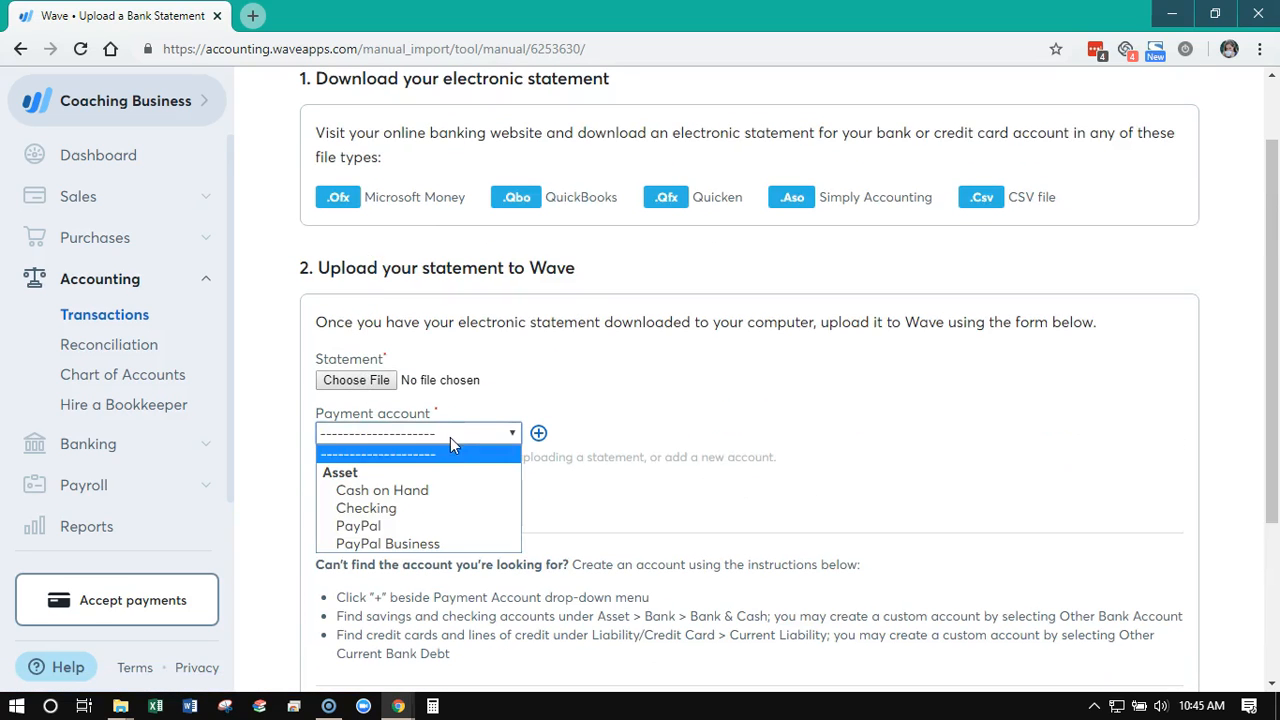
left_click(492, 520)
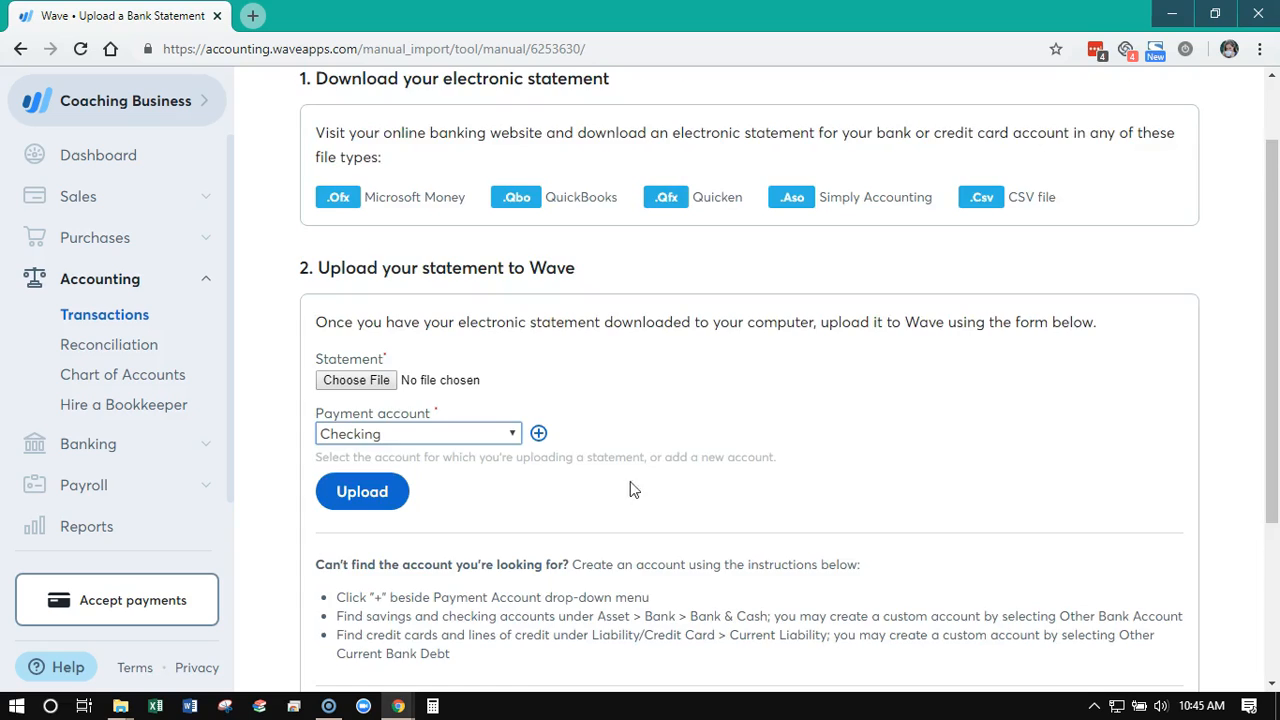
scroll(640, 488, "down", 3)
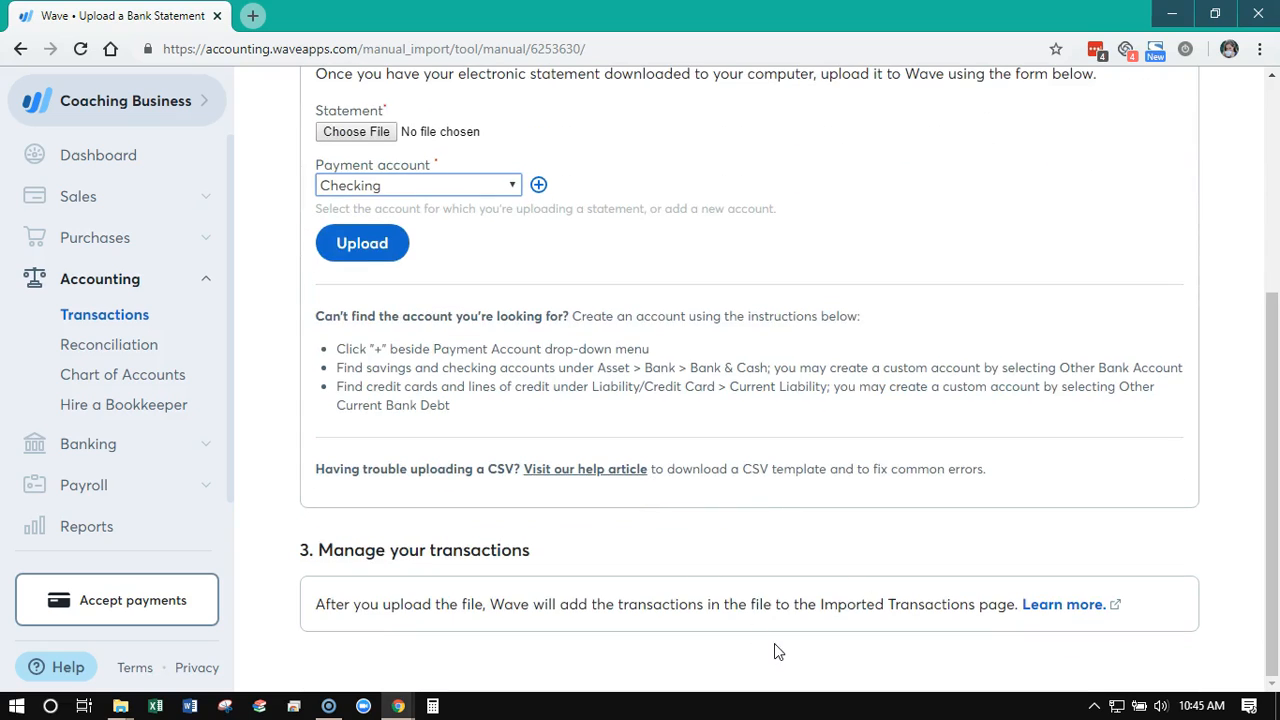
scroll(778, 635, "up", 4)
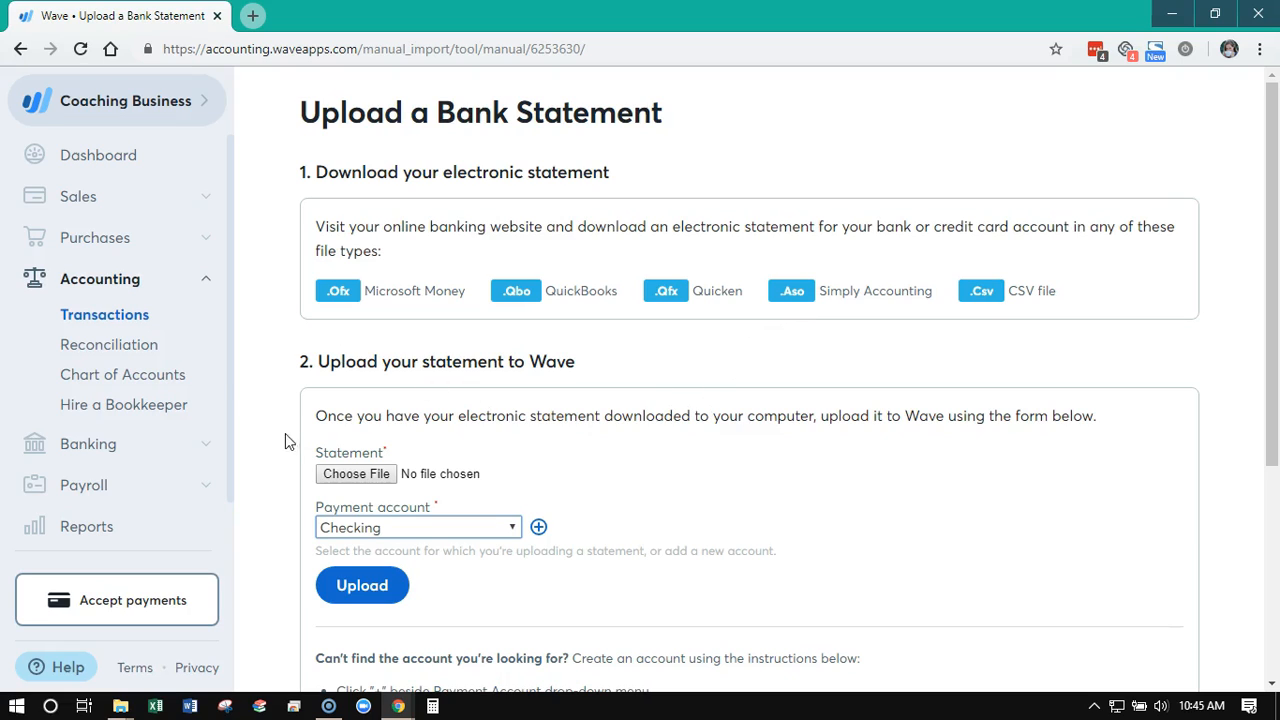
Open account reconciliation for the Checking account and look through its monthly statements down to Mar 2018
left_click(125, 354)
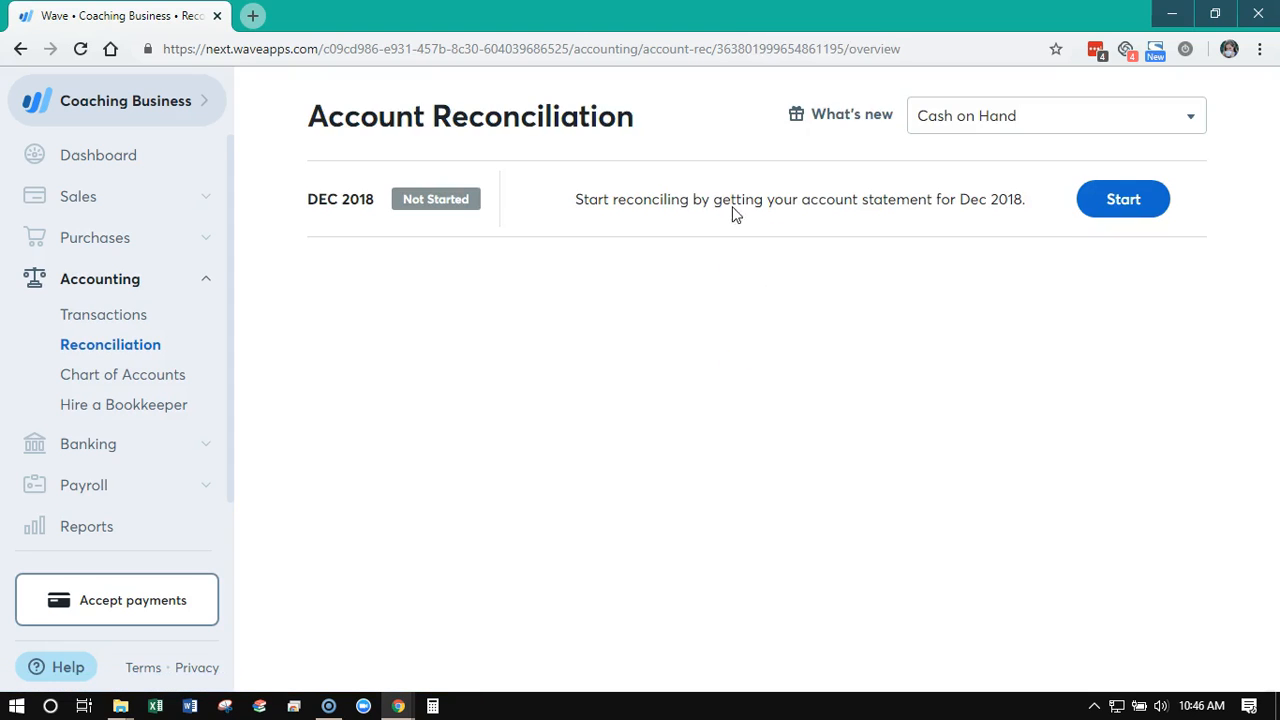
left_click(1012, 120)
left_click(1011, 246)
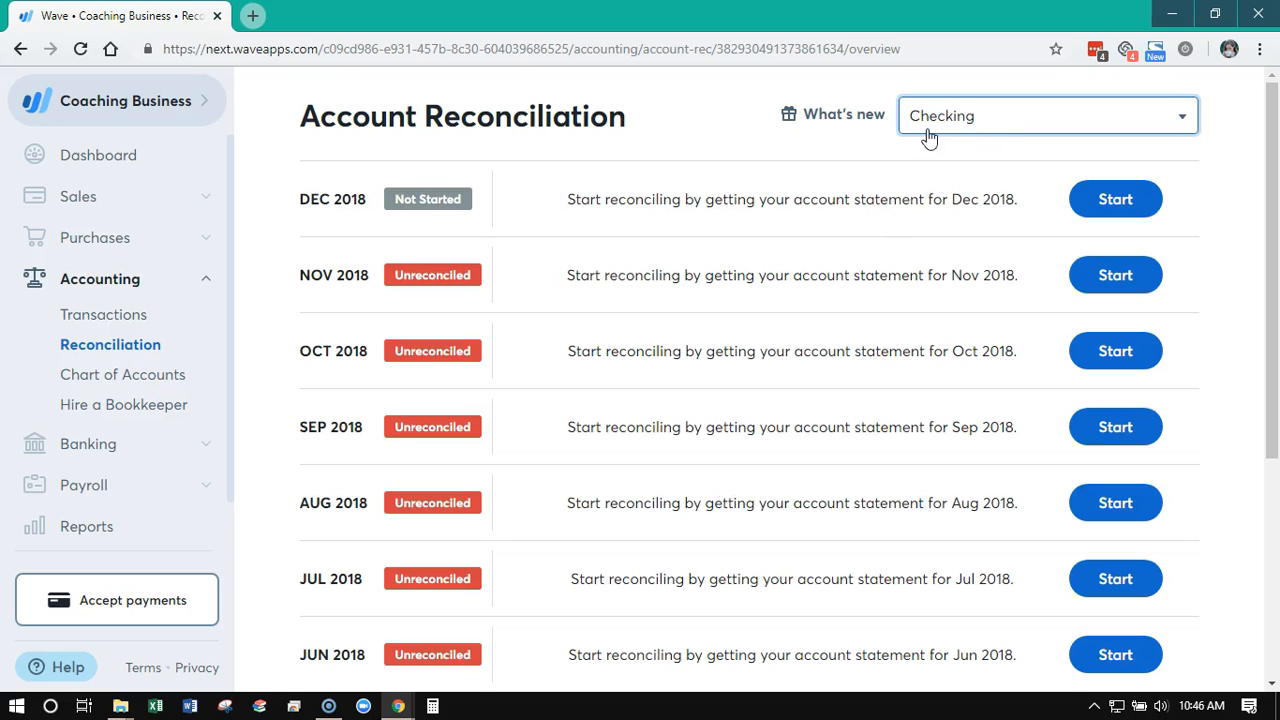
scroll(908, 232, "down", 4)
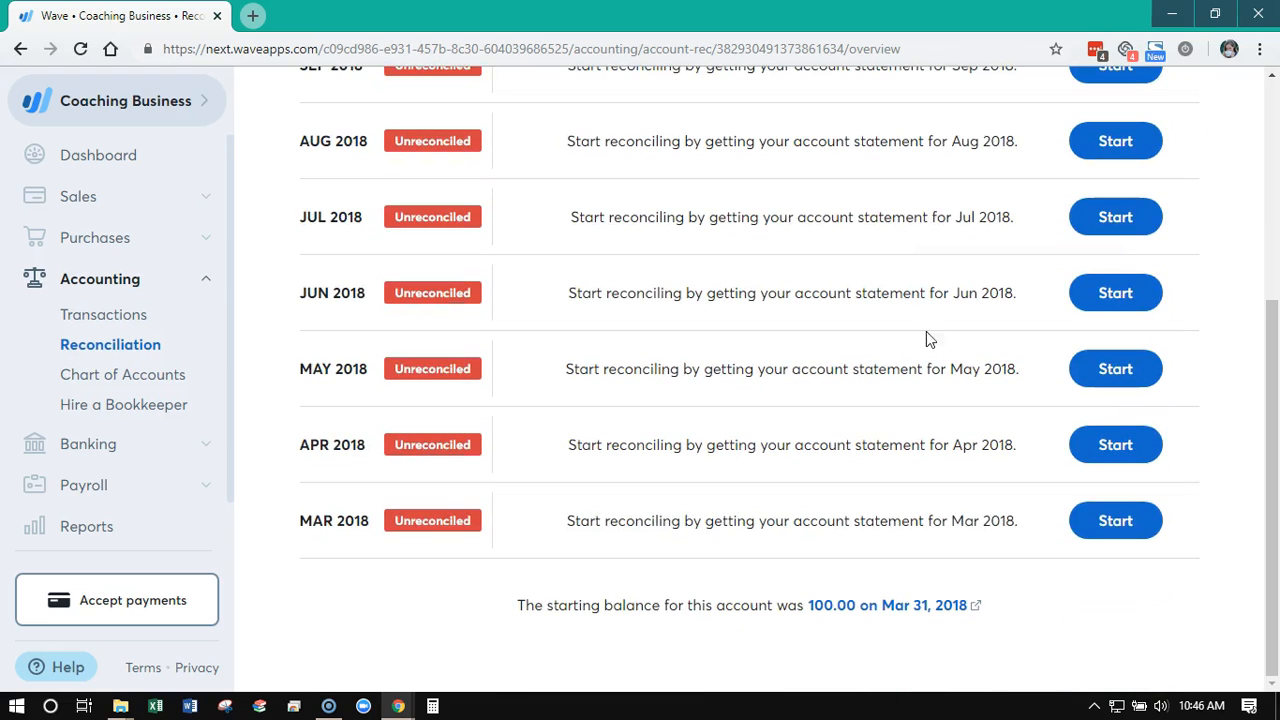
scroll(1006, 520, "up", 4)
scroll(1000, 510, "down", 4)
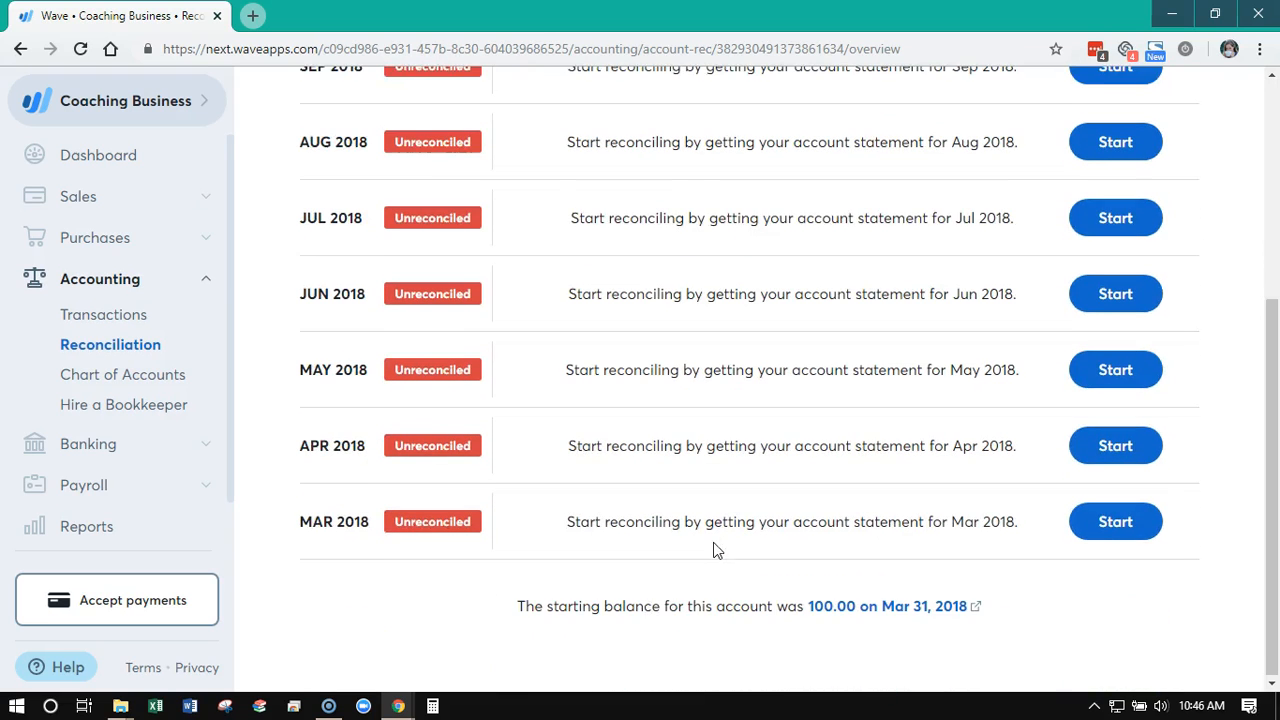
Start the Mar 2018 reconciliation for Checking with an ending balance of 100.00 and save it
left_click(1103, 530)
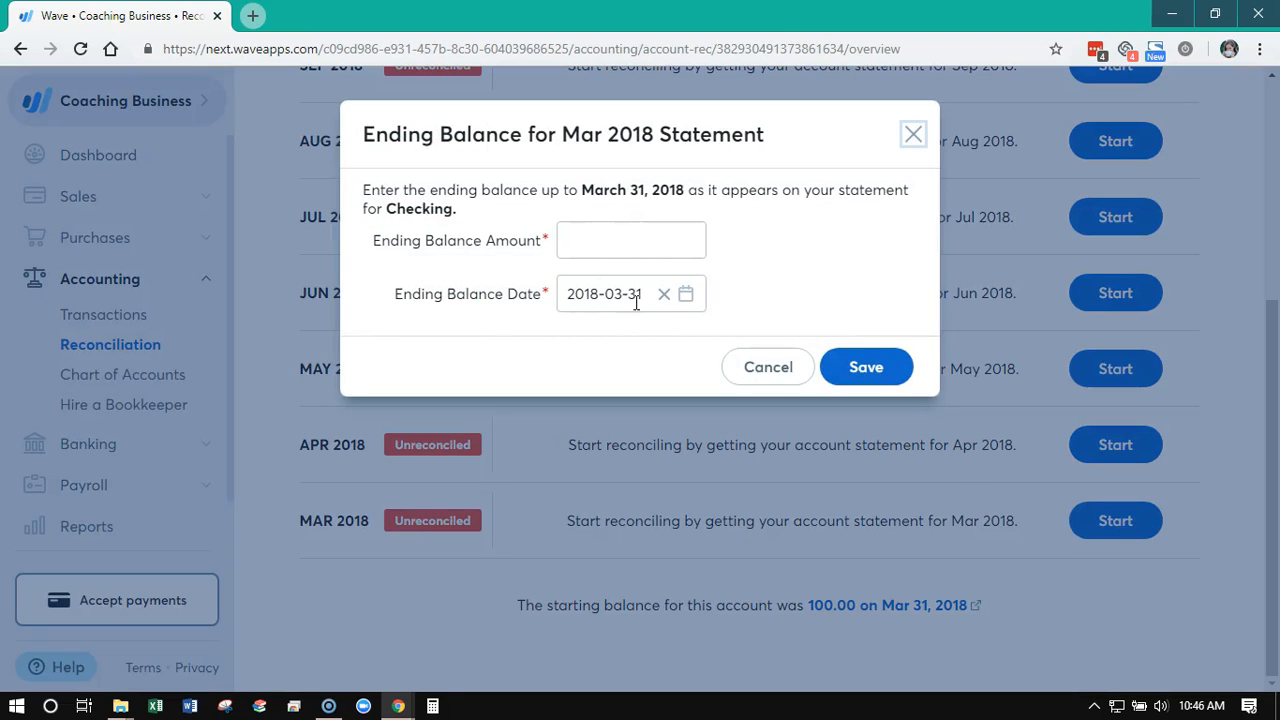
left_click(590, 243)
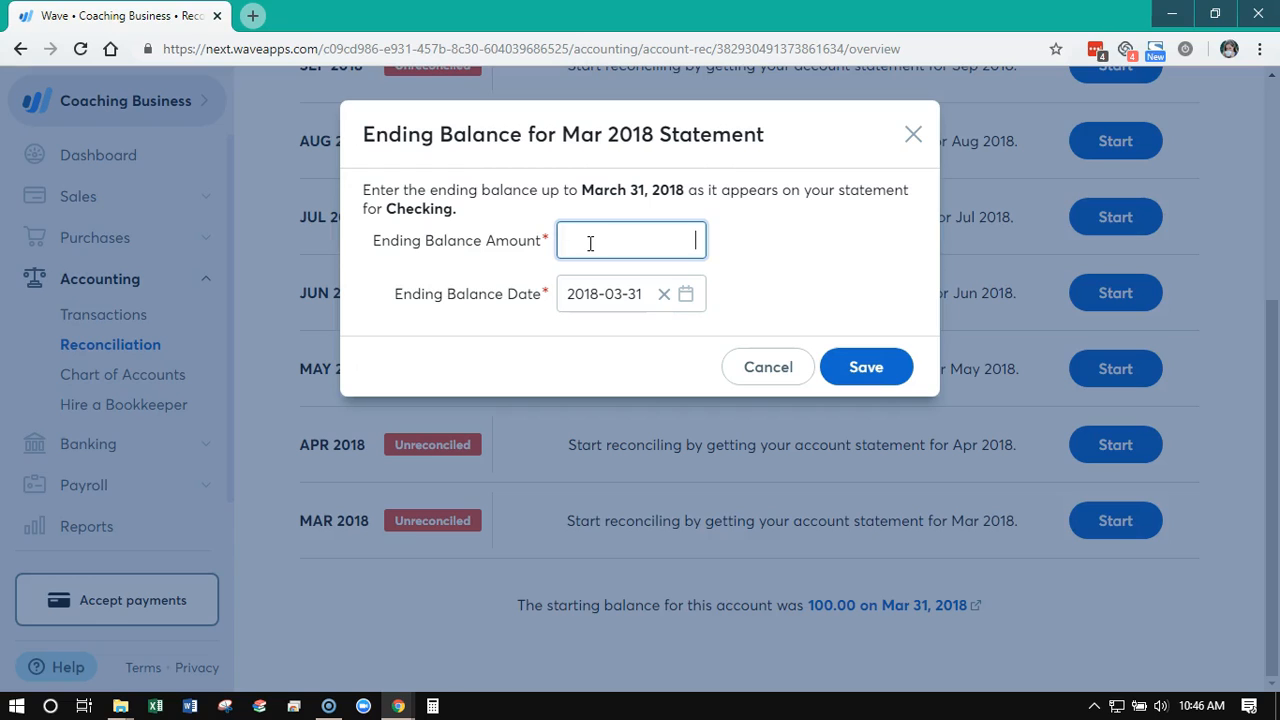
type("100.00")
left_click(858, 367)
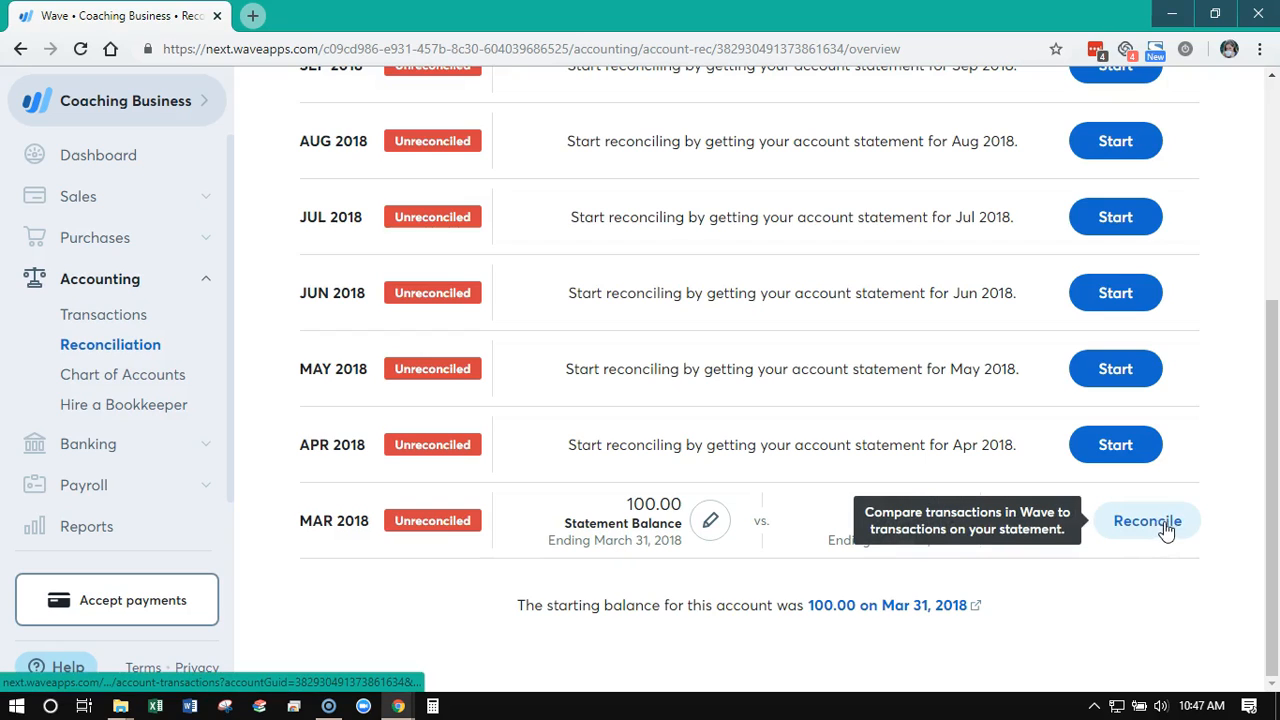
Change the Mar 2018 statement's ending balance amount to -100.00 and save it
left_click(708, 516)
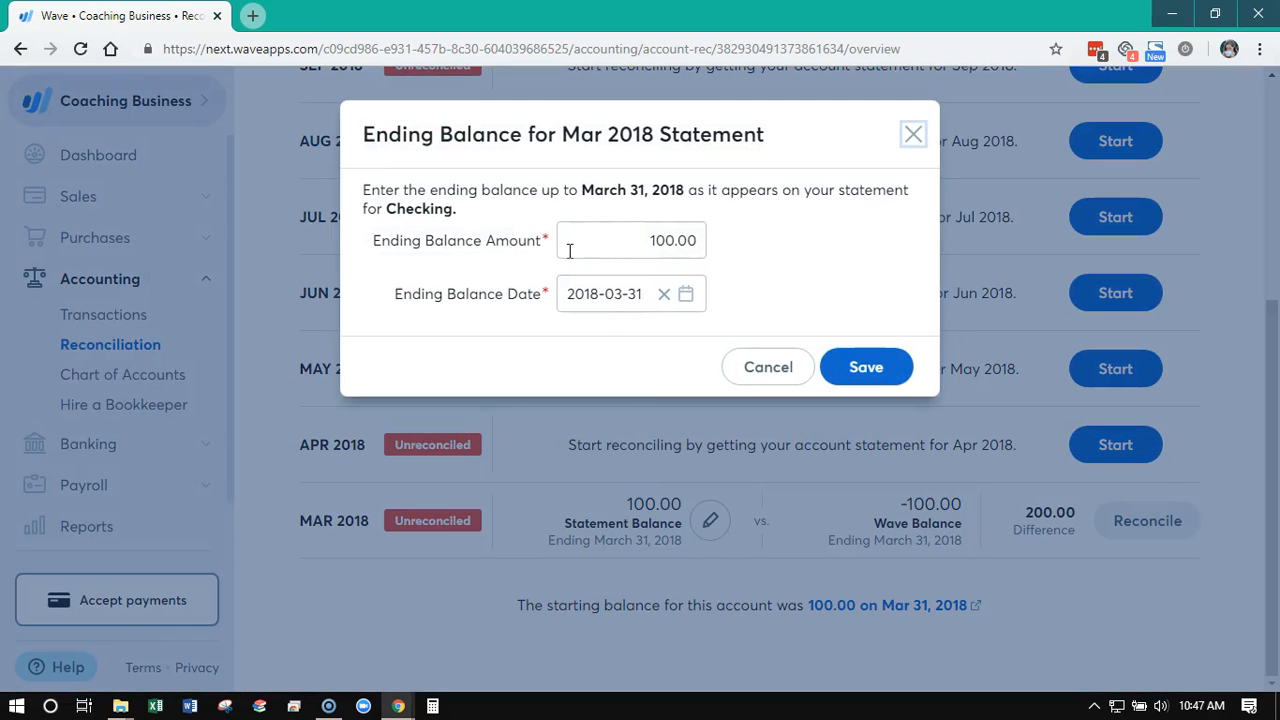
left_click(648, 244)
type("-")
left_click(870, 370)
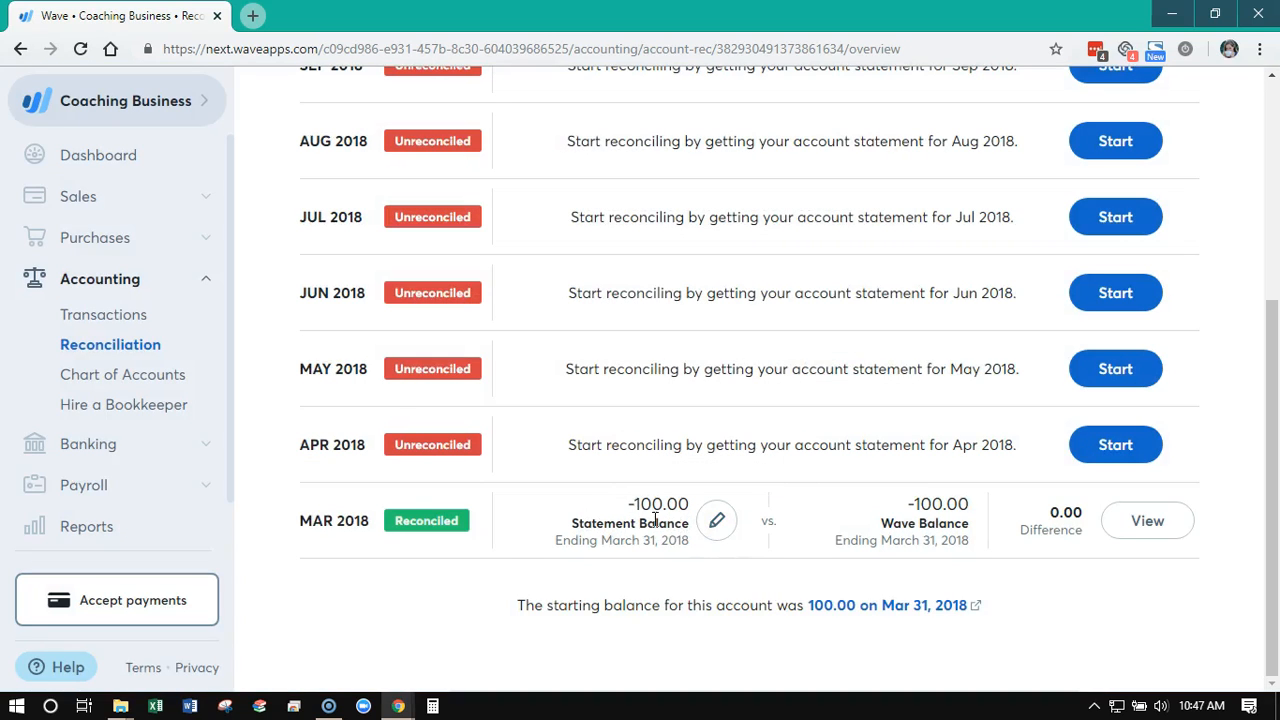
View the Checking account transactions for the Mar 2018 reconciliation, close that report and look over the list of reconciliation months
left_click(1172, 537)
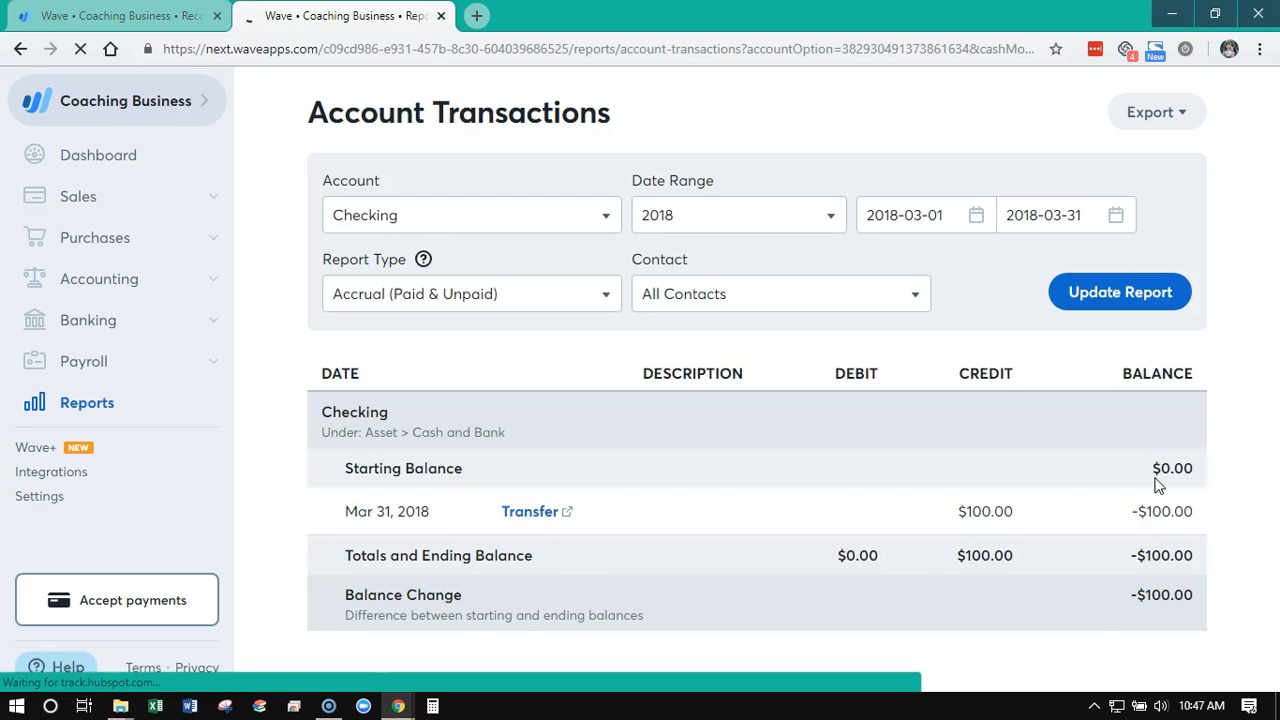
left_click(441, 16)
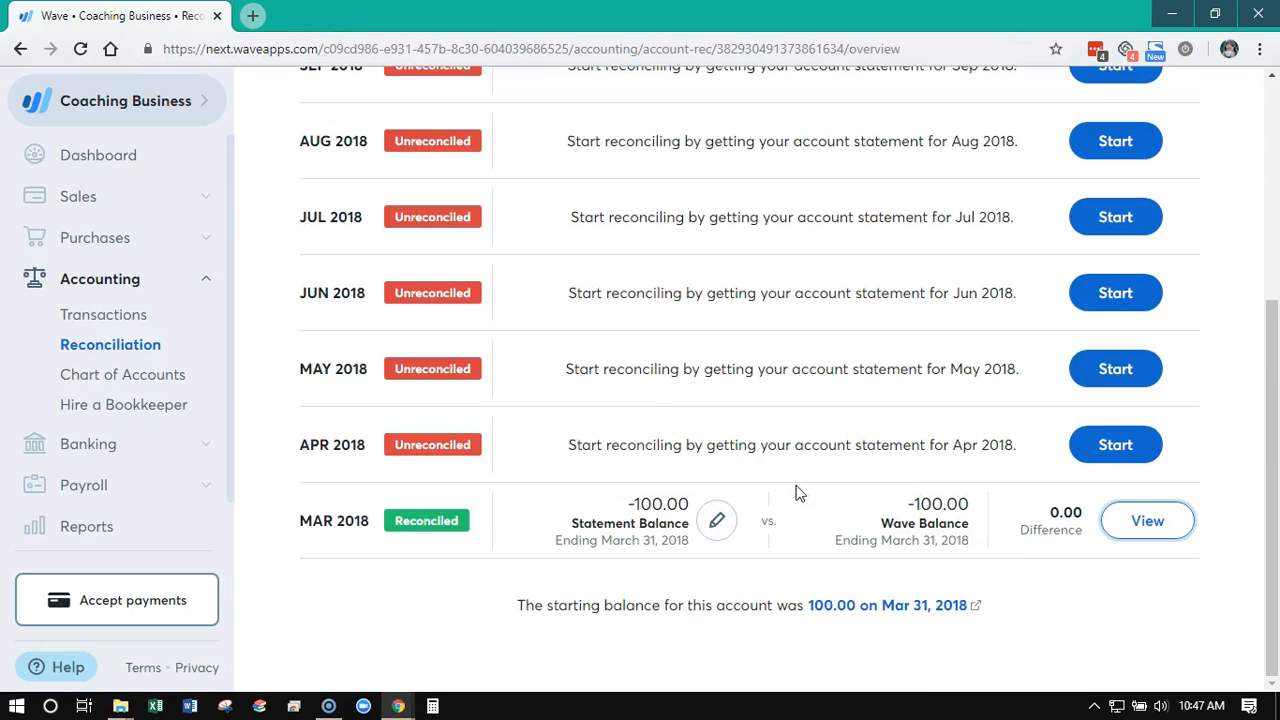
scroll(946, 300, "up", 5)
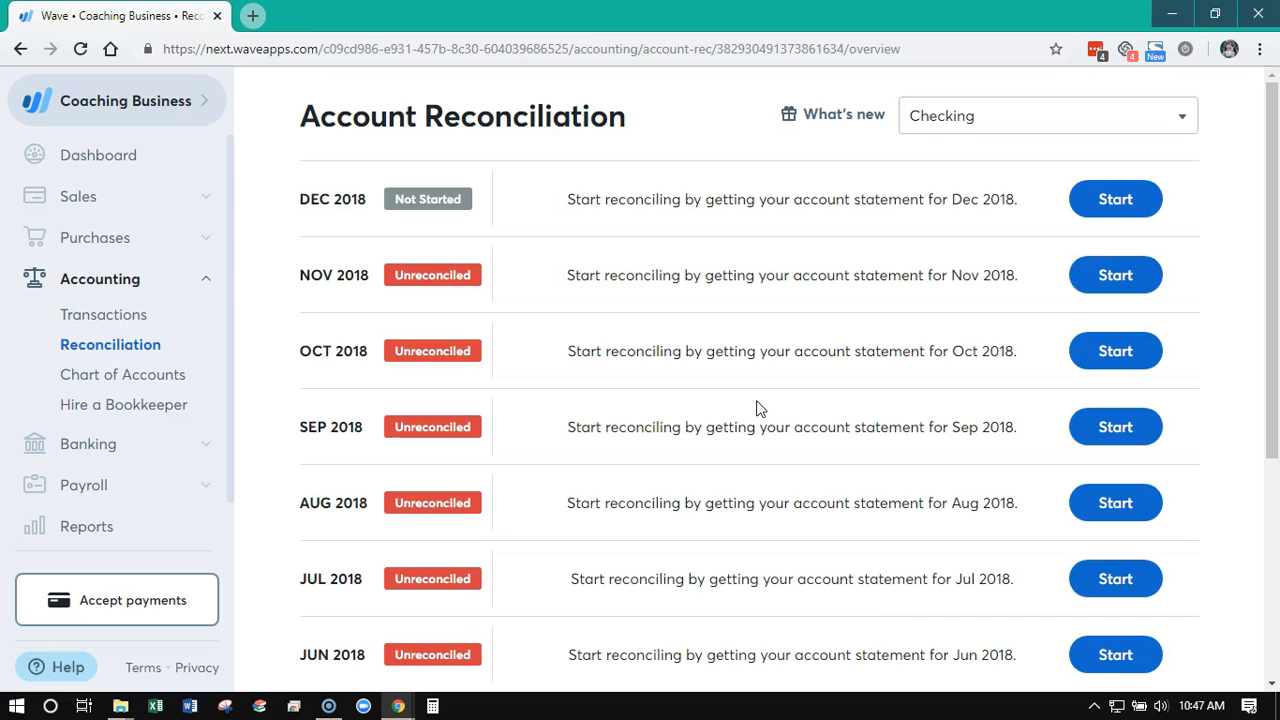
scroll(757, 409, "down", 3)
scroll(757, 410, "down", 1)
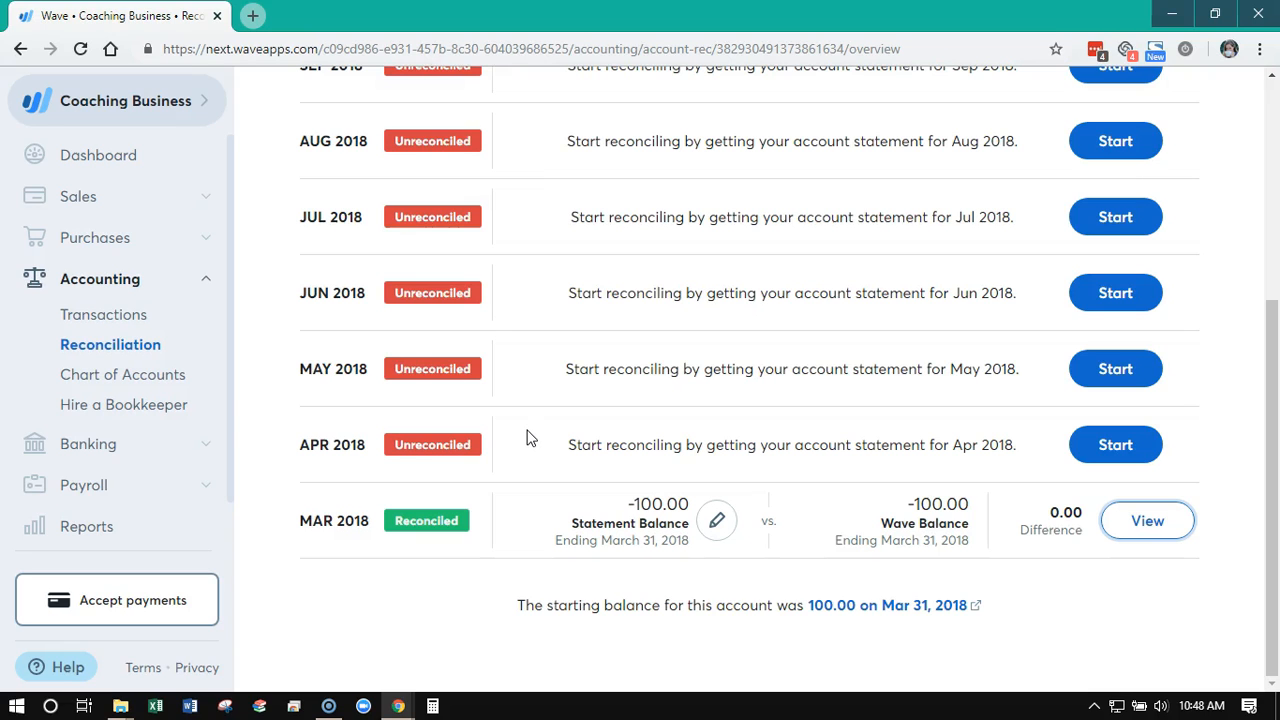
scroll(530, 438, "up", 2)
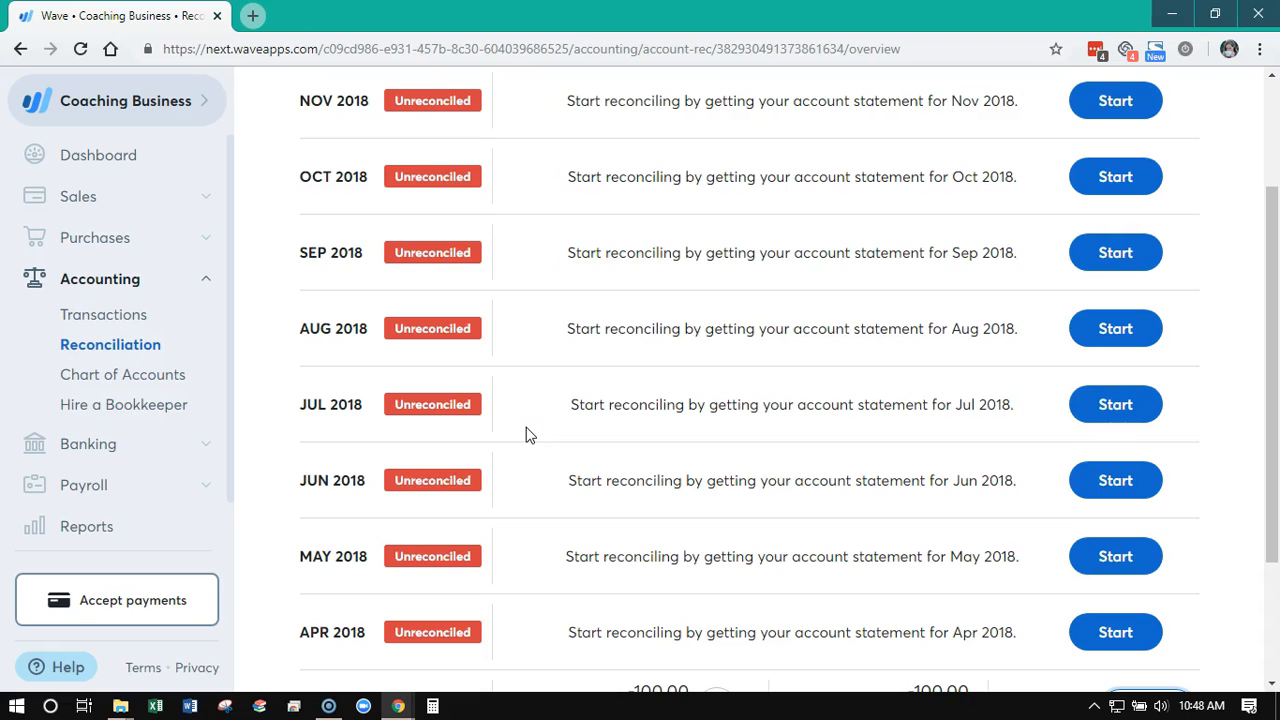
scroll(530, 435, "up", 2)
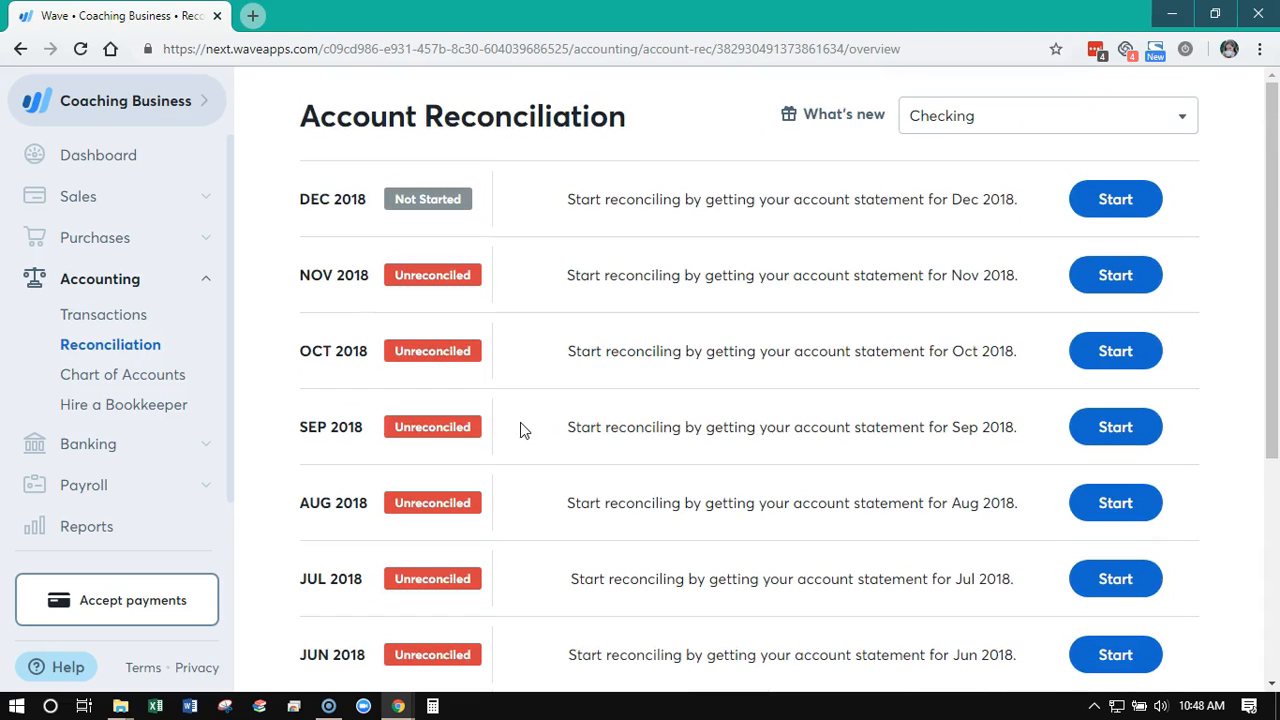